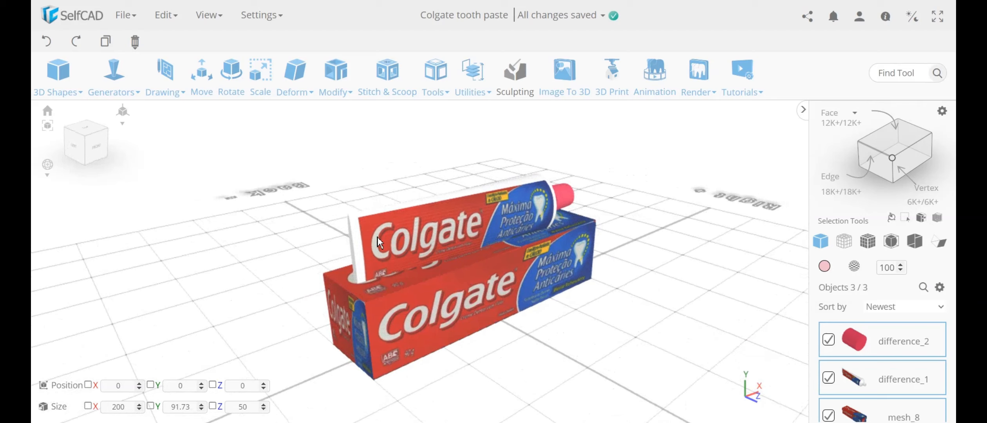
- Examine the finished Colgate toothpaste tube and its box from several angles
drag(417, 253, 358, 223)
drag(423, 225, 568, 262)
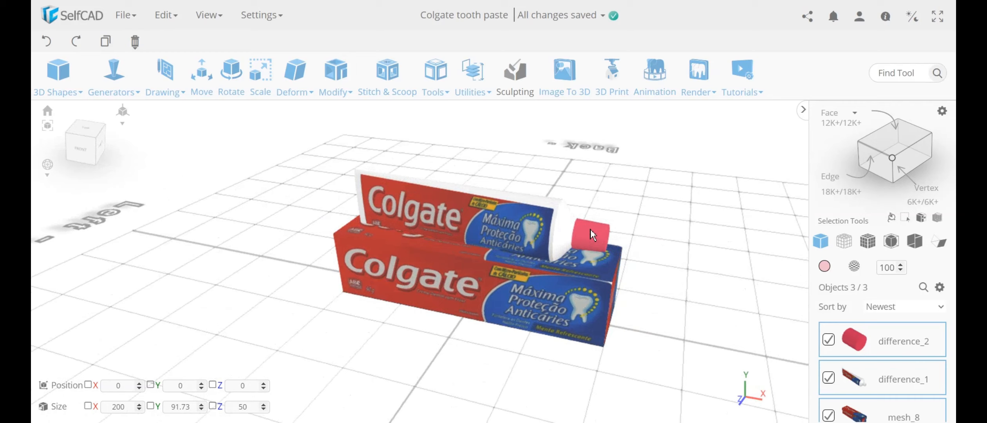
drag(587, 233, 580, 202)
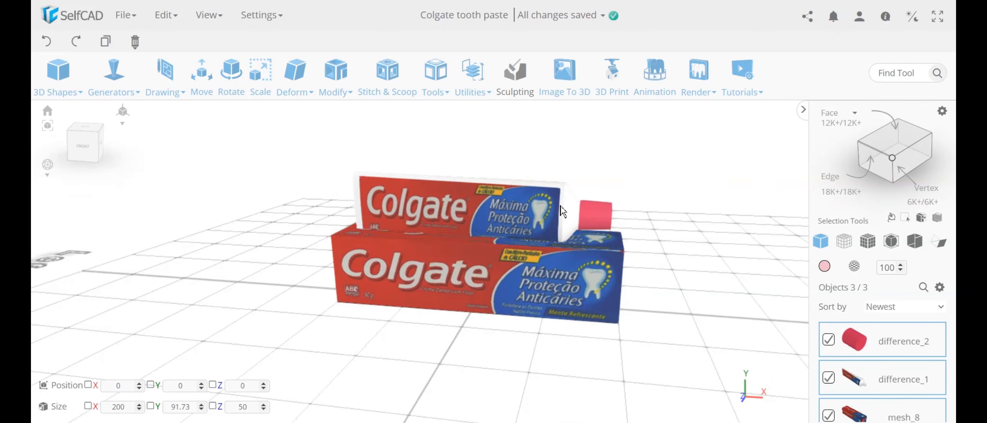
drag(481, 237, 320, 187)
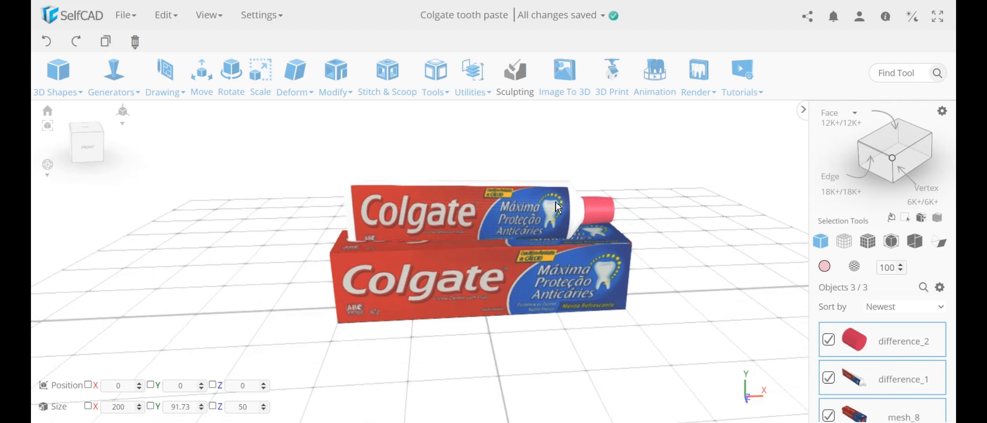
drag(629, 273, 610, 265)
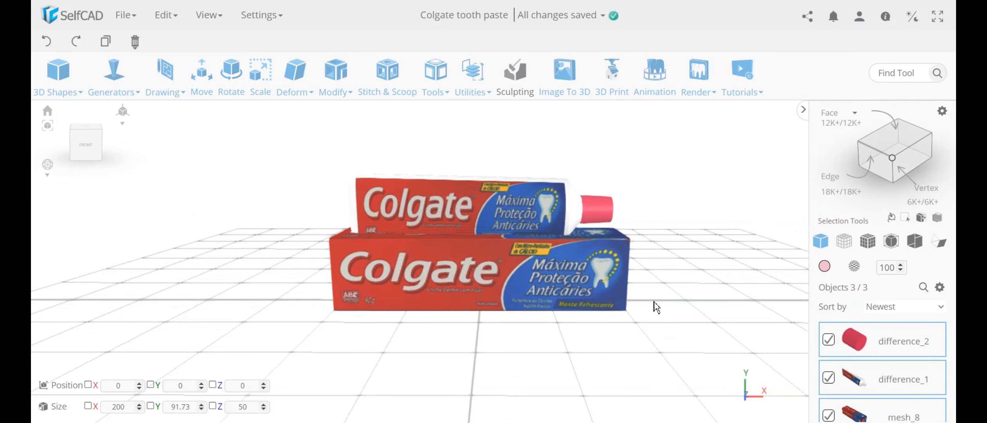
drag(609, 311, 533, 289)
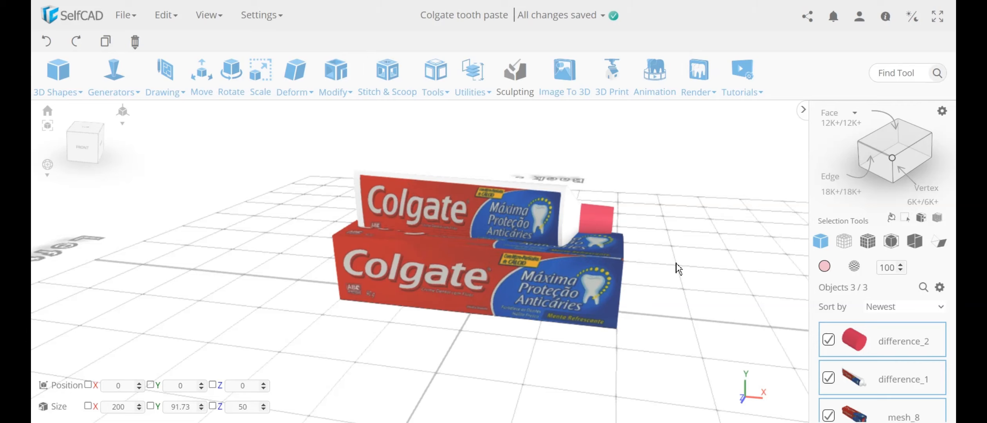
- Load the Colgate tooth paste file from the Desktop as an interactive tutorial and start playing it
click(745, 81)
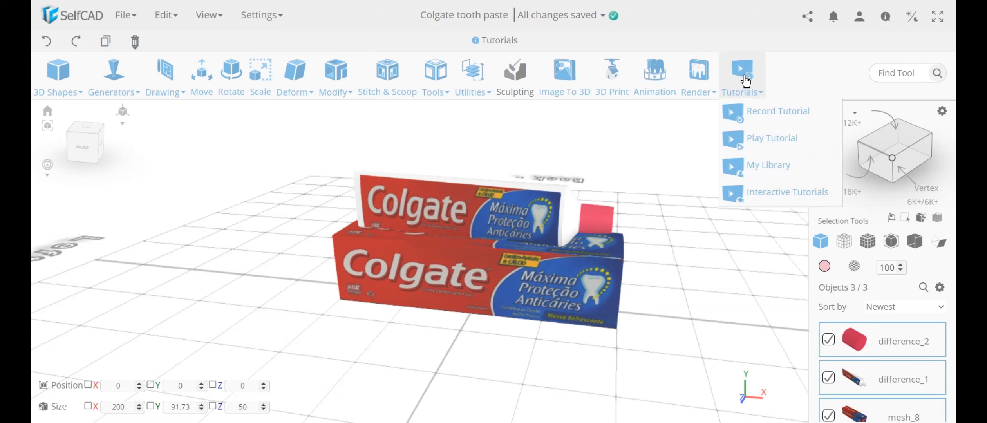
click(780, 149)
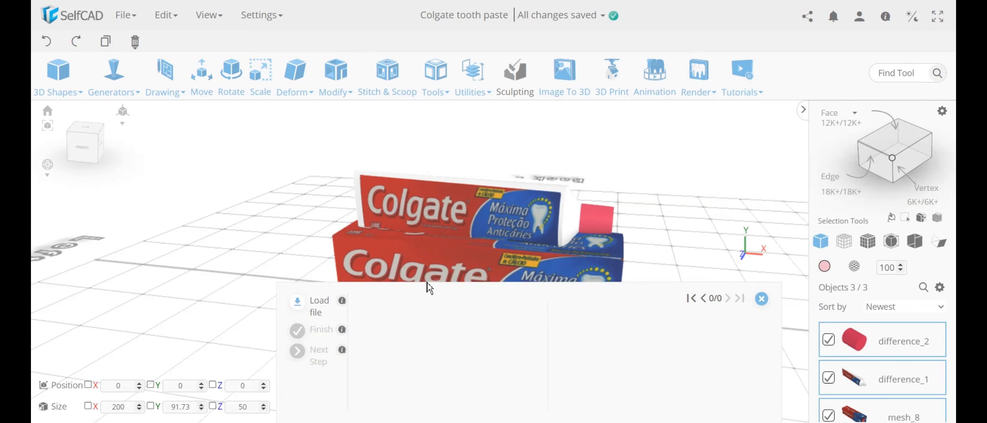
click(307, 305)
click(473, 227)
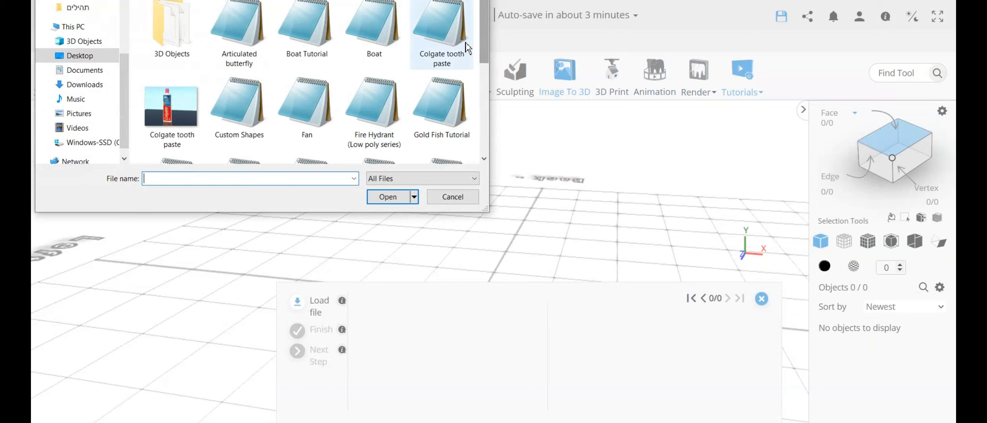
click(440, 31)
click(388, 197)
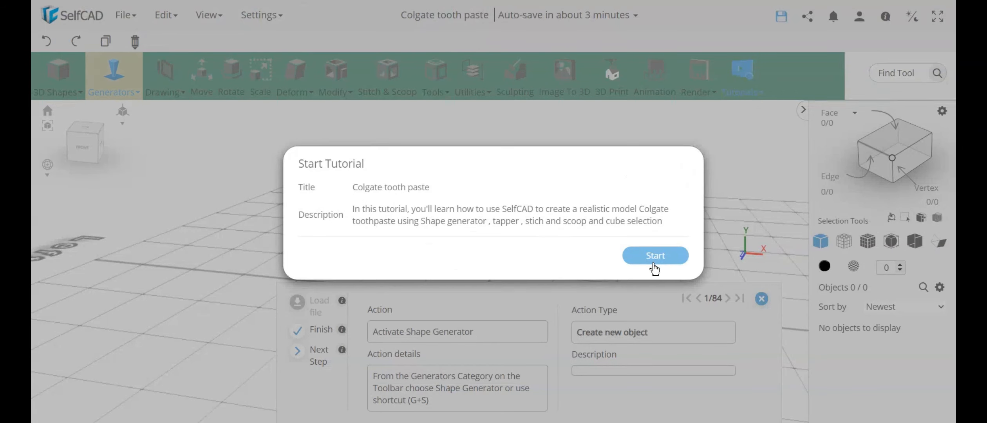
click(662, 257)
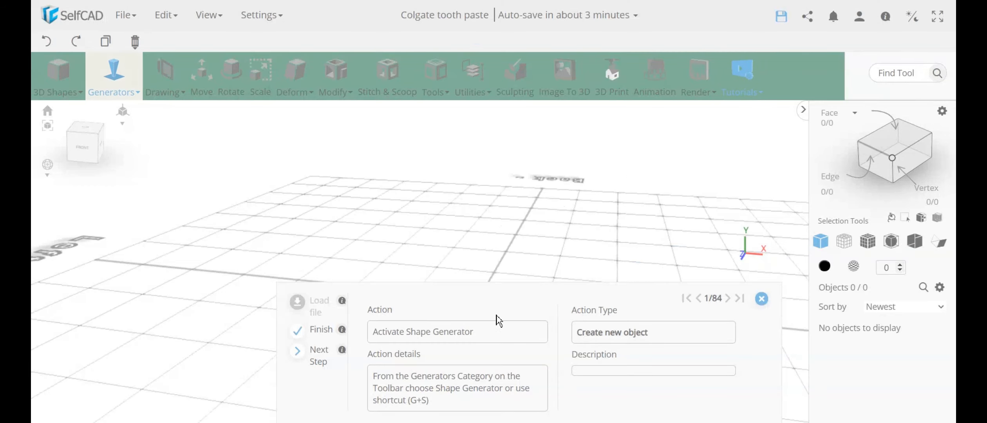
- Generate a shape with an unfilled top, top and bottom radius 20, 64 edges and height 150
click(114, 87)
click(126, 112)
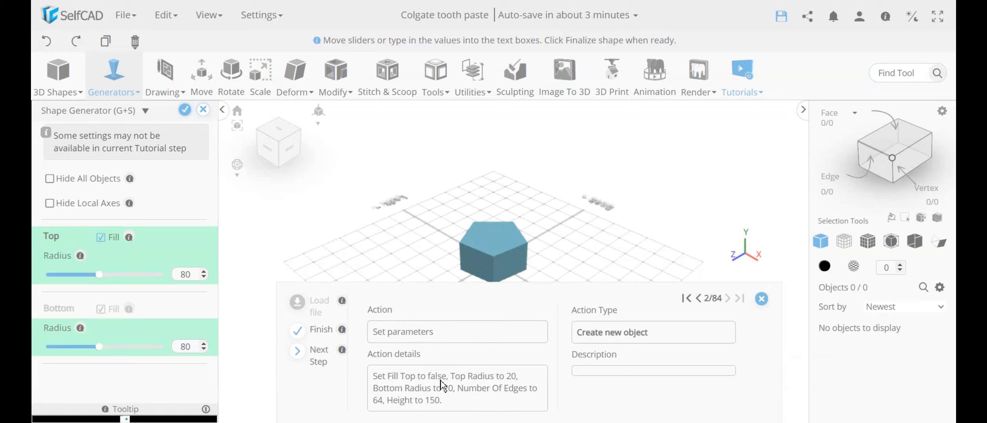
click(101, 238)
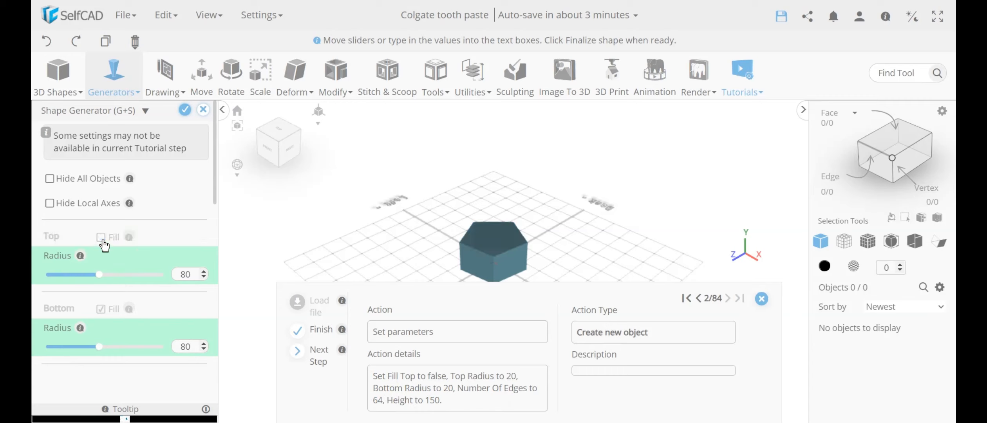
right_drag(408, 242, 416, 214)
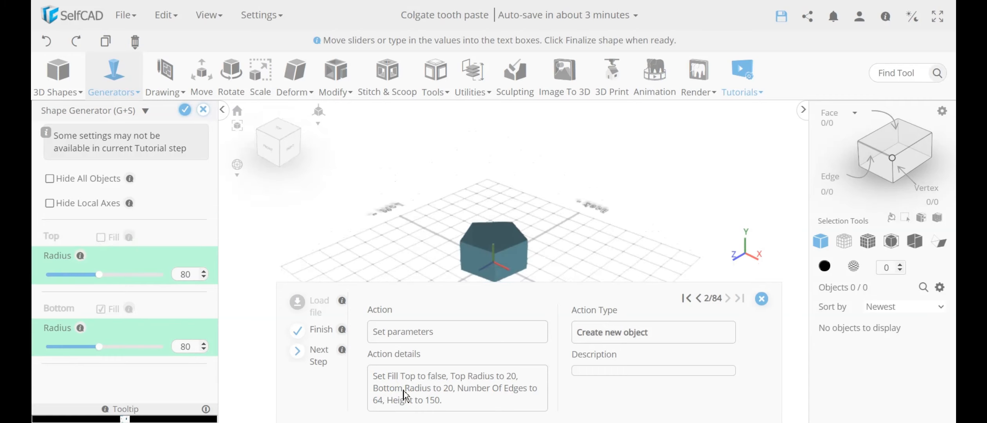
click(315, 353)
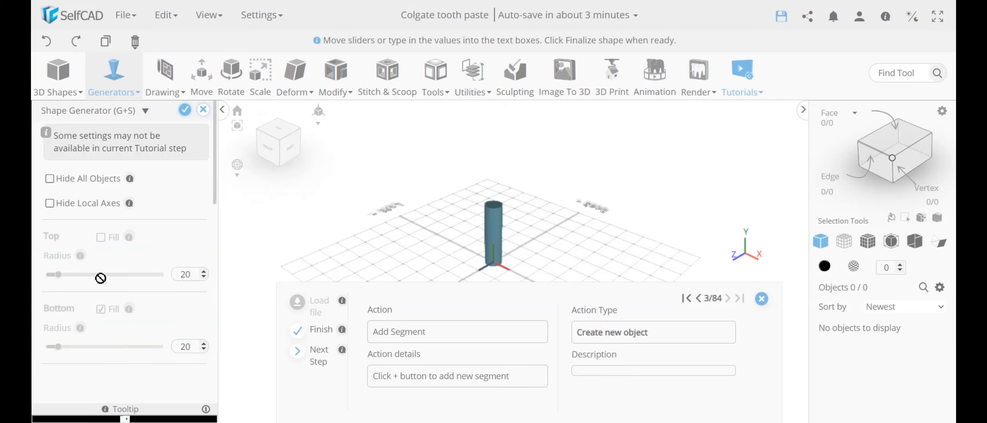
- Add a second segment to the shape with top radius 8, no bottom fill and height 10
scroll(125, 284, down, 8)
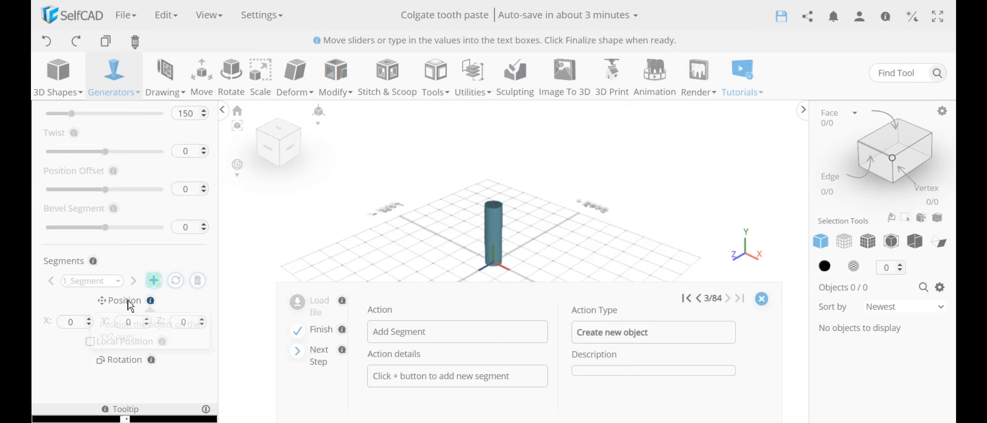
click(153, 281)
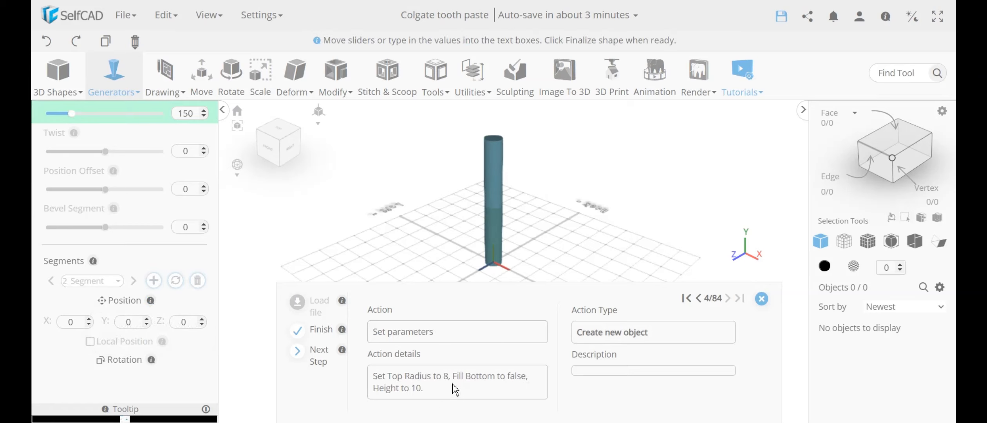
right_drag(497, 253, 509, 238)
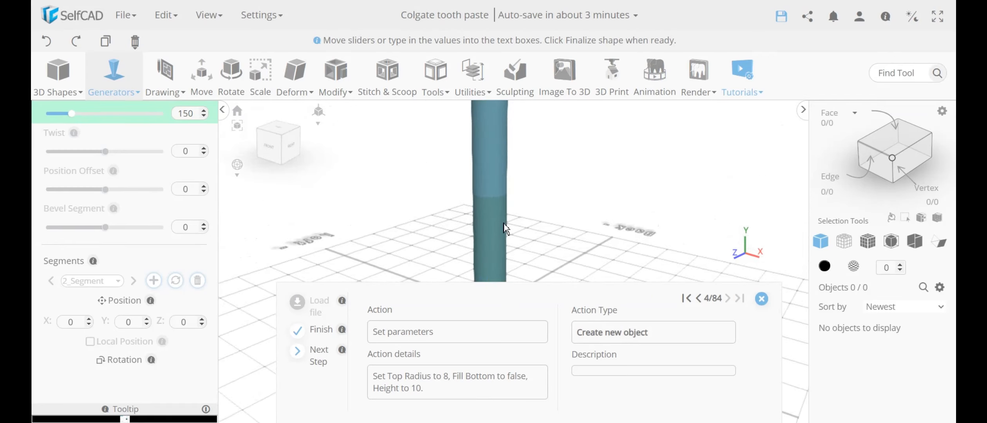
scroll(148, 227, up, 5)
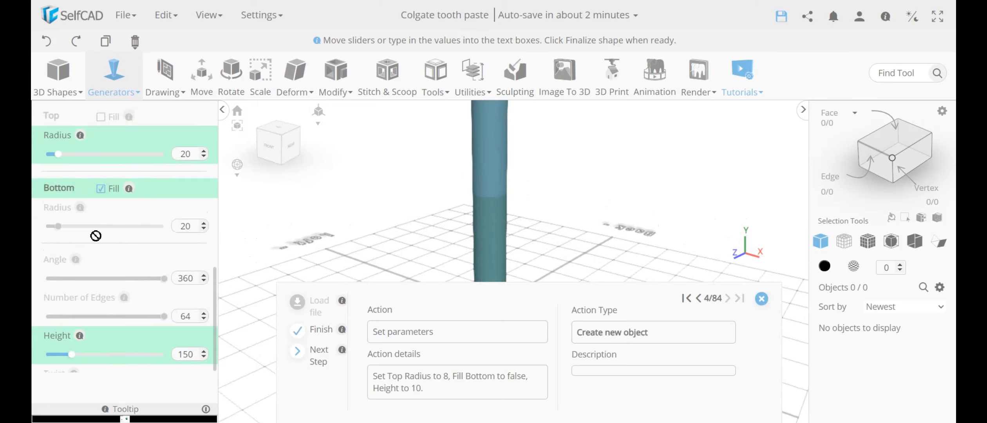
scroll(116, 254, up, 2)
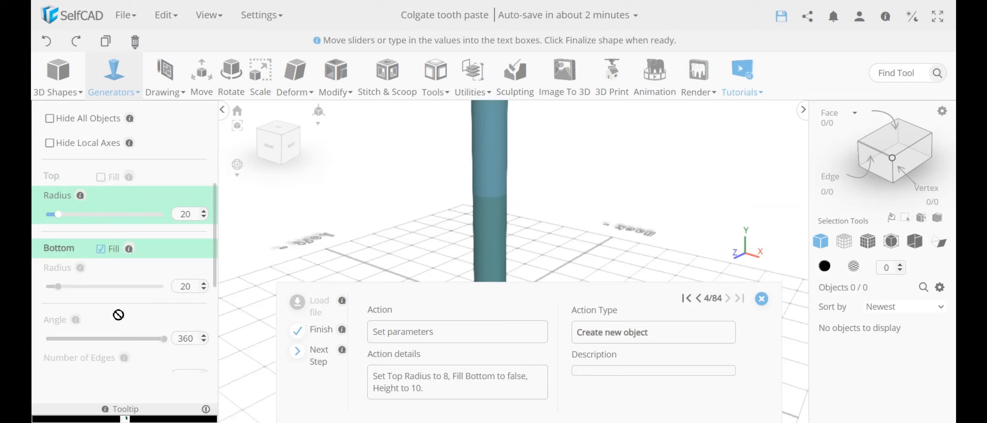
click(101, 252)
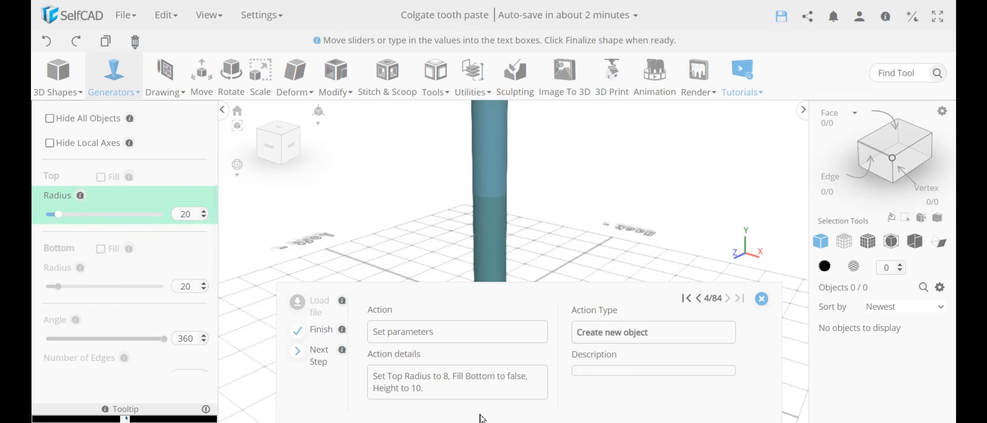
click(323, 357)
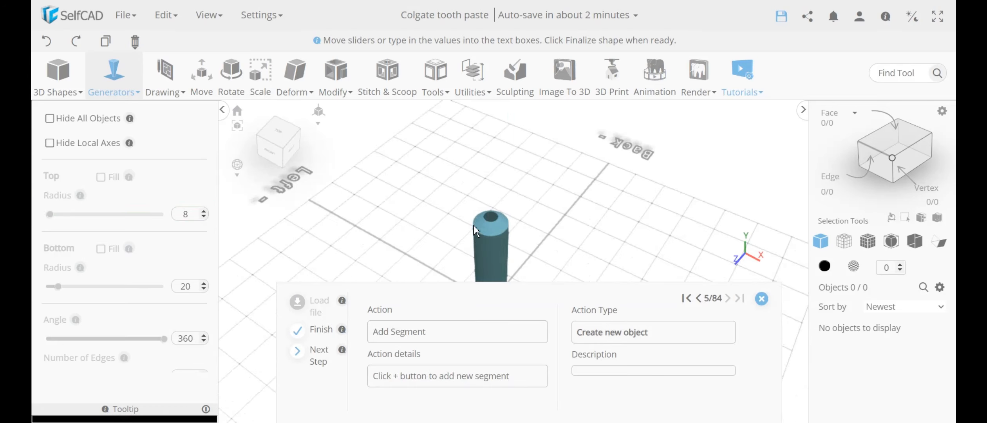
- Add a third segment with top radius 6 and height 15, and finalize the generated shape
click(319, 355)
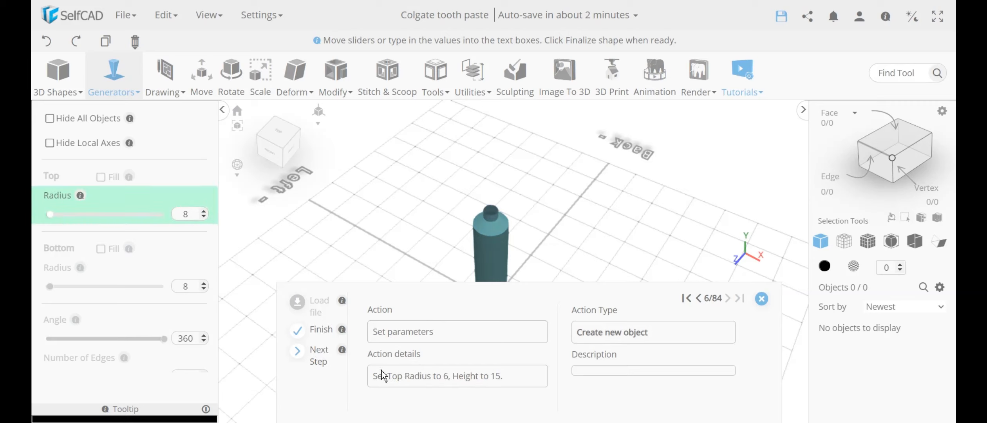
click(321, 358)
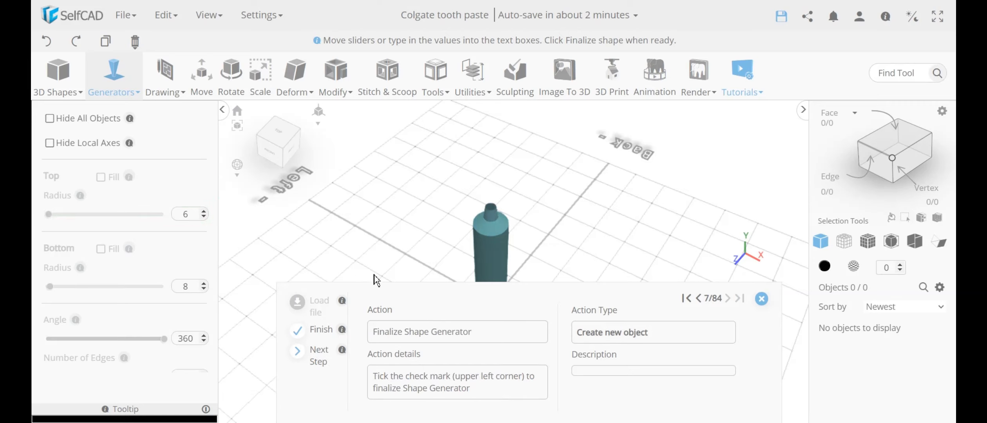
click(184, 111)
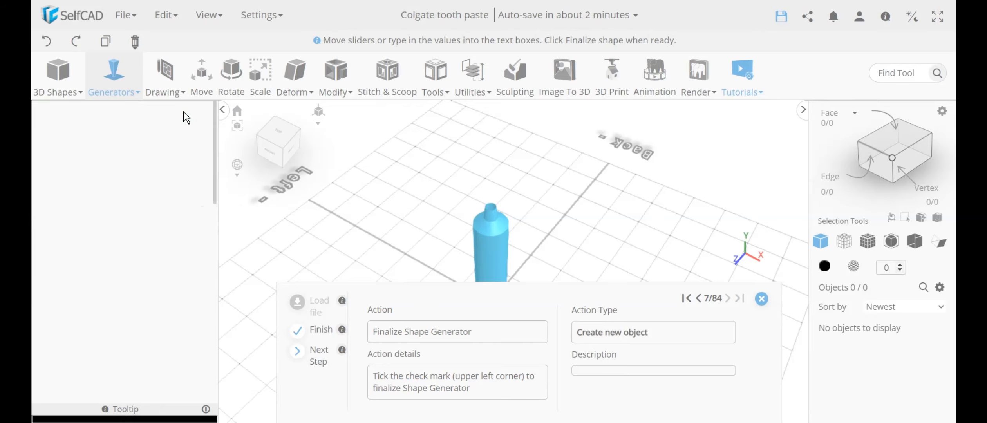
- Examine the tube's open neck and thin walls from above and from the side
drag(552, 231, 468, 135)
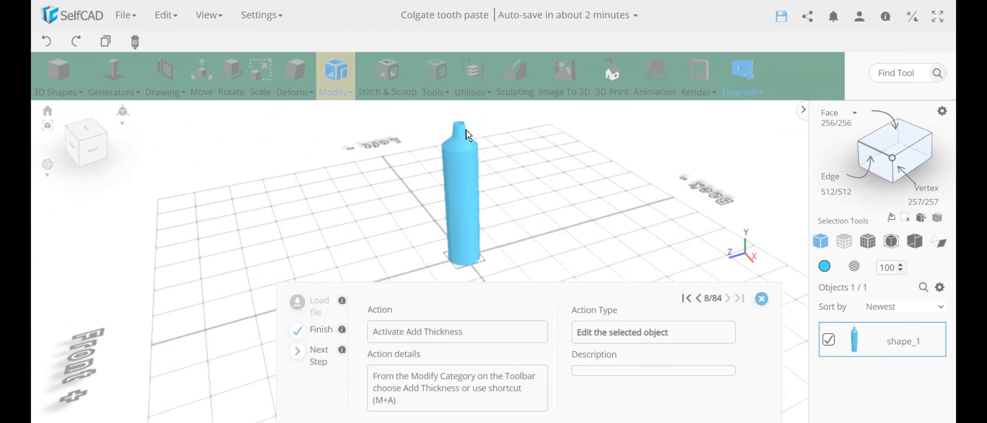
click(336, 74)
drag(498, 190, 514, 208)
scroll(463, 230, up, 3)
scroll(466, 238, up, 3)
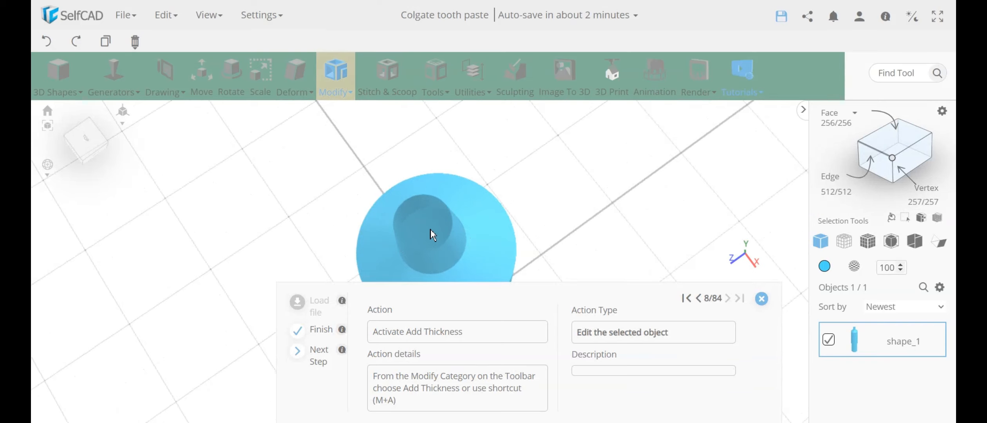
drag(443, 227, 499, 155)
drag(479, 182, 479, 184)
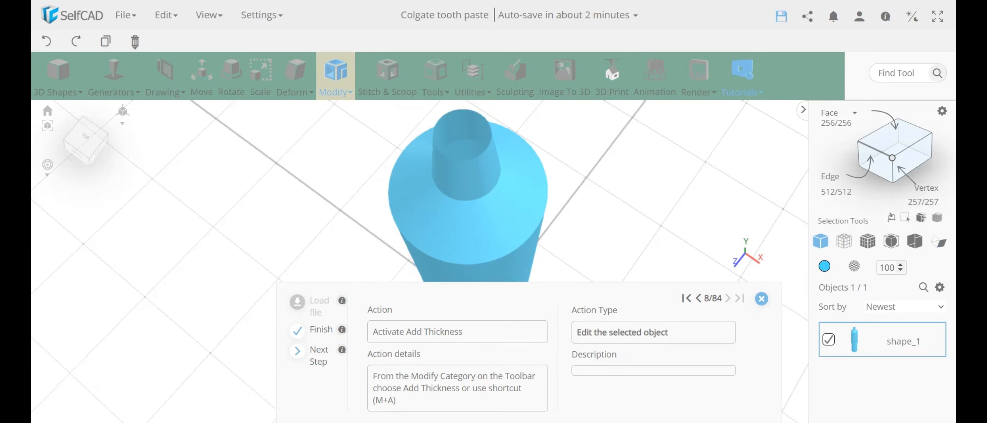
click(942, 245)
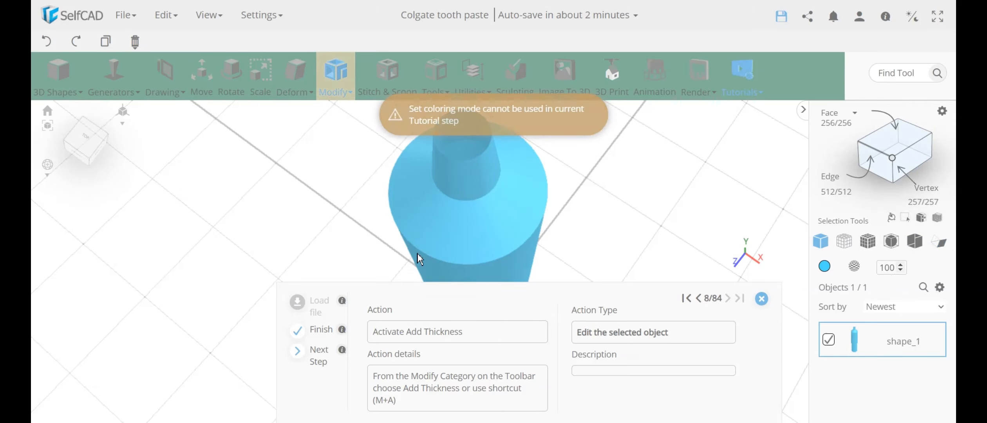
right_drag(468, 192, 459, 225)
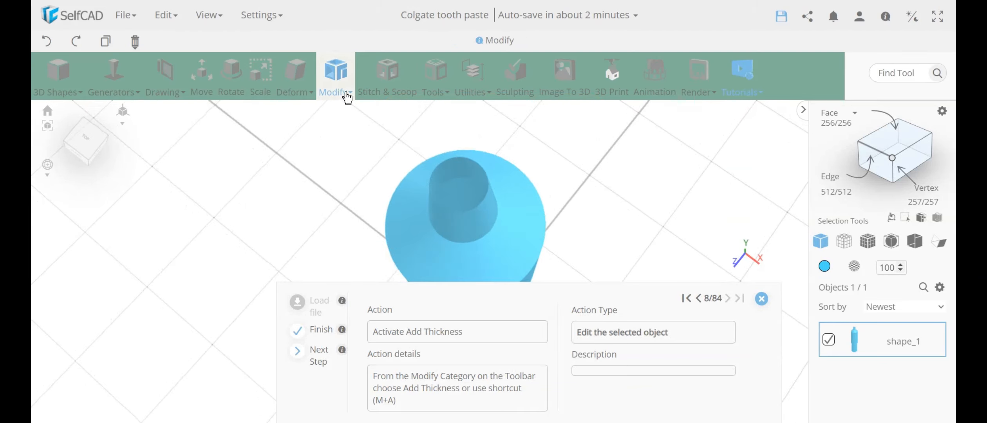
- Add a thickness of 1 to the walls of the tube shape
click(336, 76)
click(374, 168)
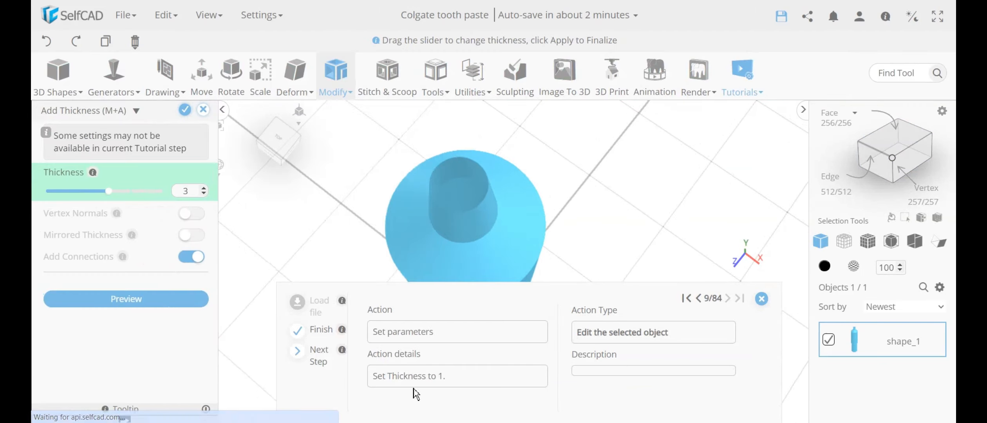
double_click(187, 192)
text(1)
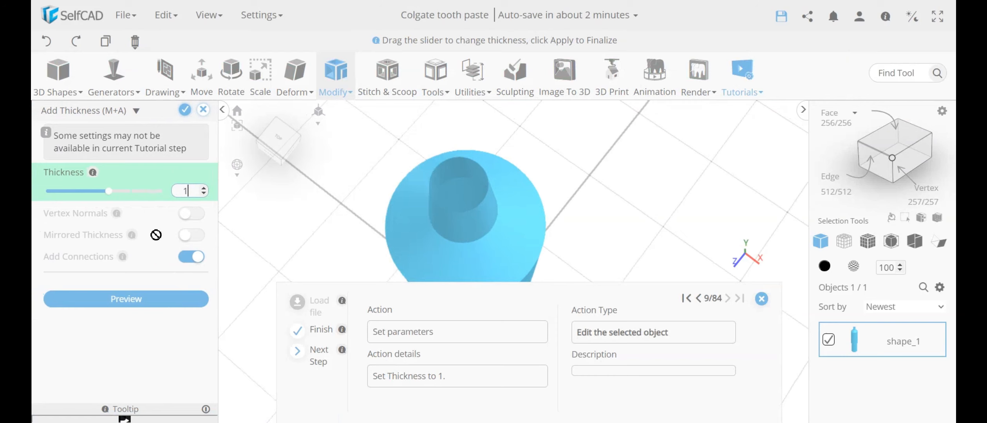
click(155, 236)
click(184, 110)
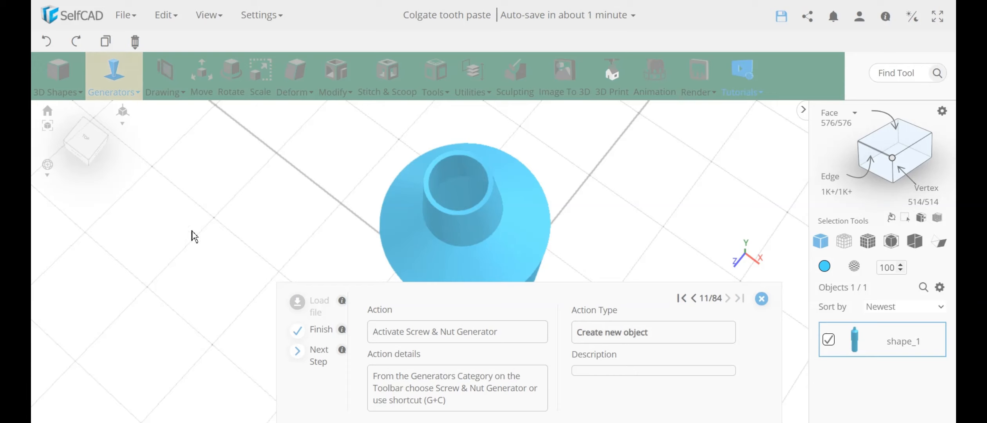
- Generate a nut instead of a screw at the tube's neck with radius 7, pitch 2, 7 rotations and Y position 162
scroll(410, 235, down, 3)
mouse_move(385, 227)
right_down()
mouse_move(381, 208)
mouse_move(384, 217)
right_up()
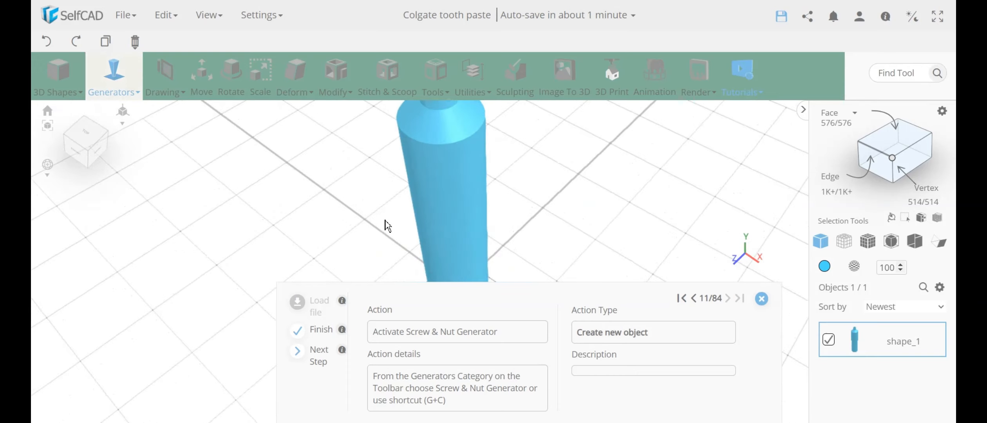
scroll(396, 215, down, 3)
middle_drag(396, 215, 418, 235)
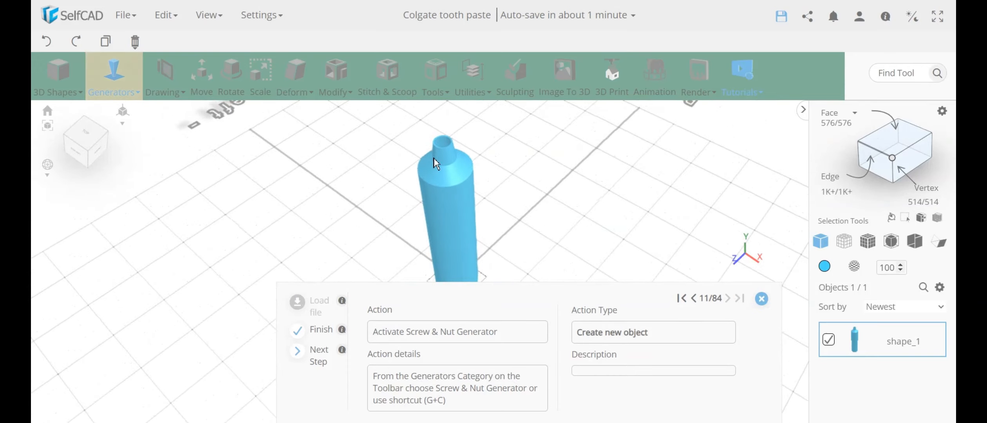
click(113, 78)
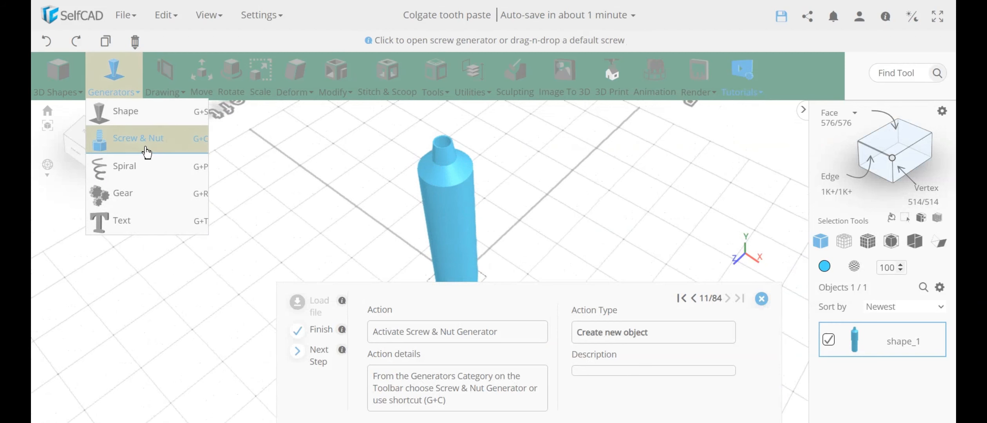
click(146, 151)
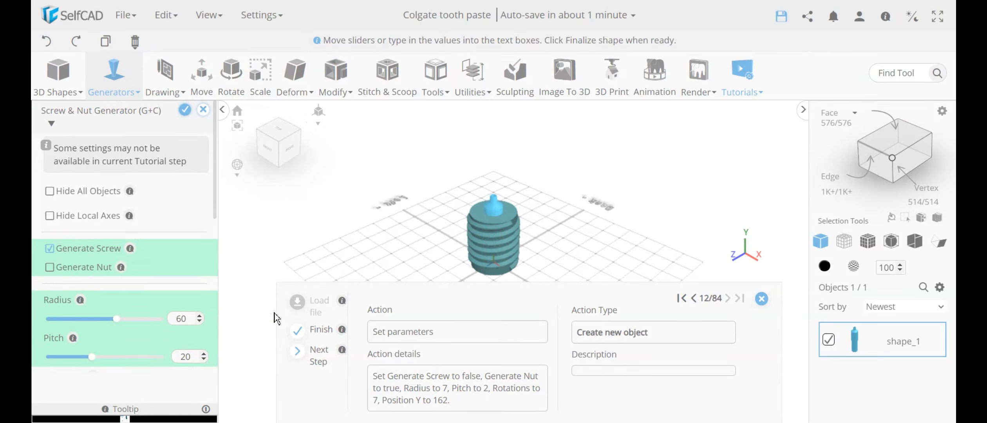
click(326, 356)
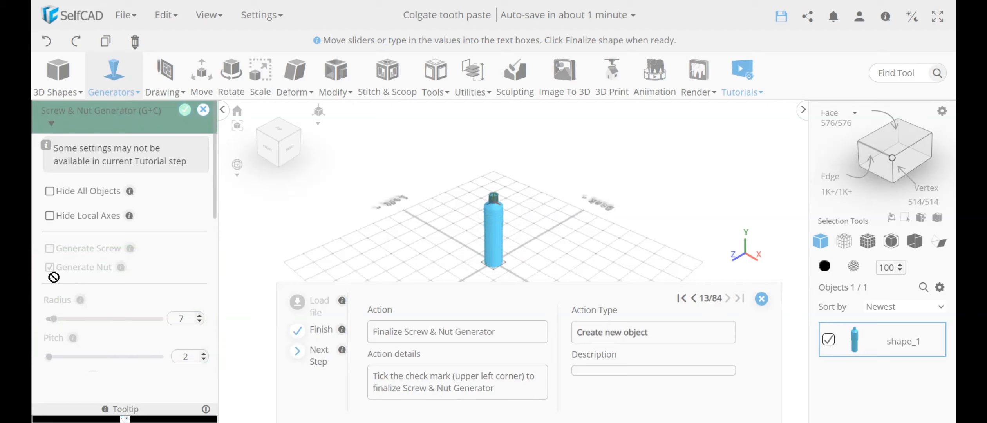
scroll(505, 203, up, 5)
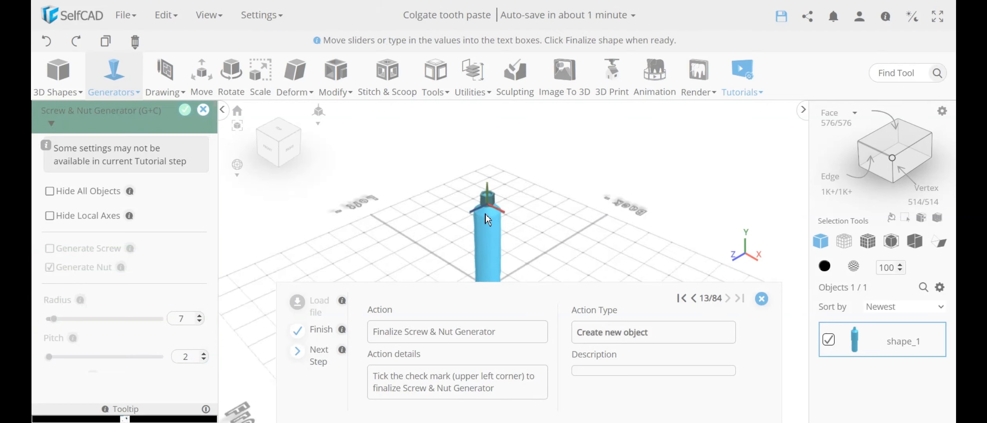
drag(486, 209, 491, 223)
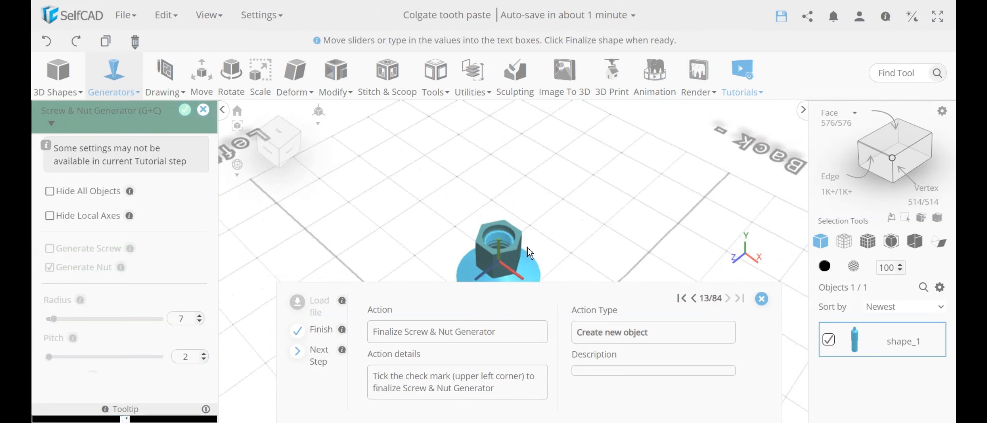
click(185, 111)
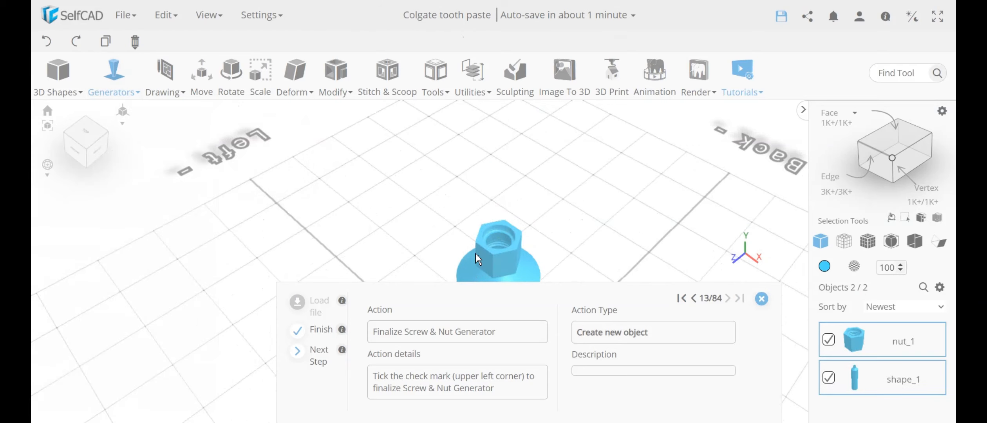
- Deselect the tube and taper only the nut, with the origin layer set to top
drag(491, 244, 475, 245)
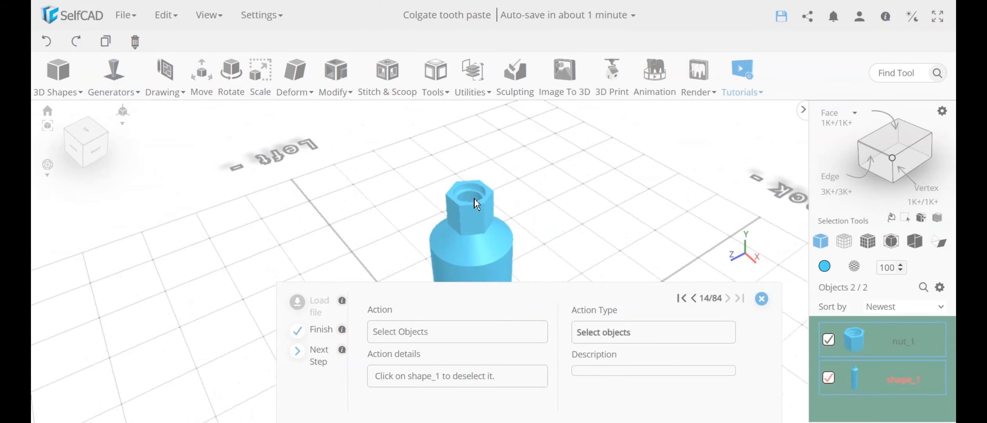
drag(477, 218, 475, 216)
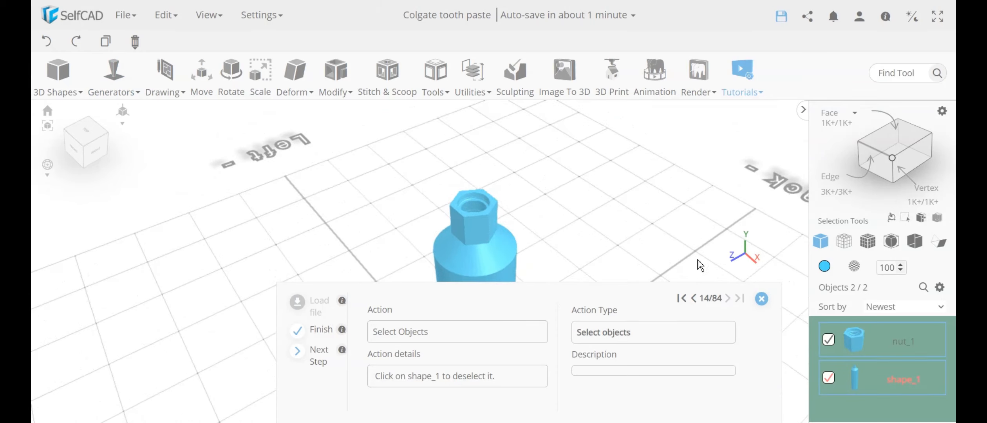
scroll(477, 267, up, 3)
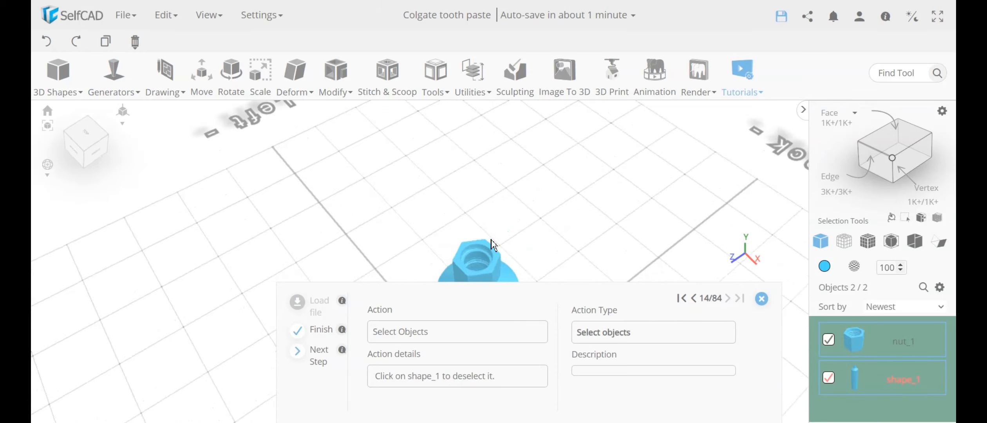
scroll(477, 266, up, 5)
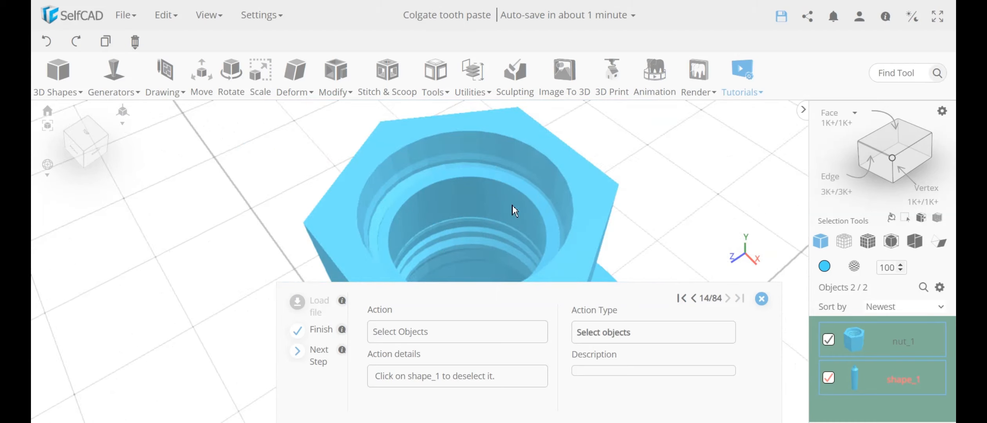
scroll(514, 229, down, 5)
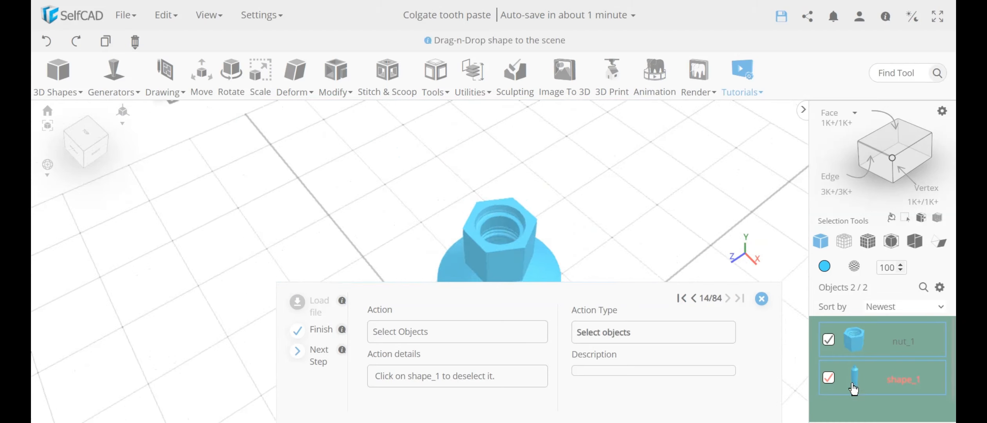
click(833, 382)
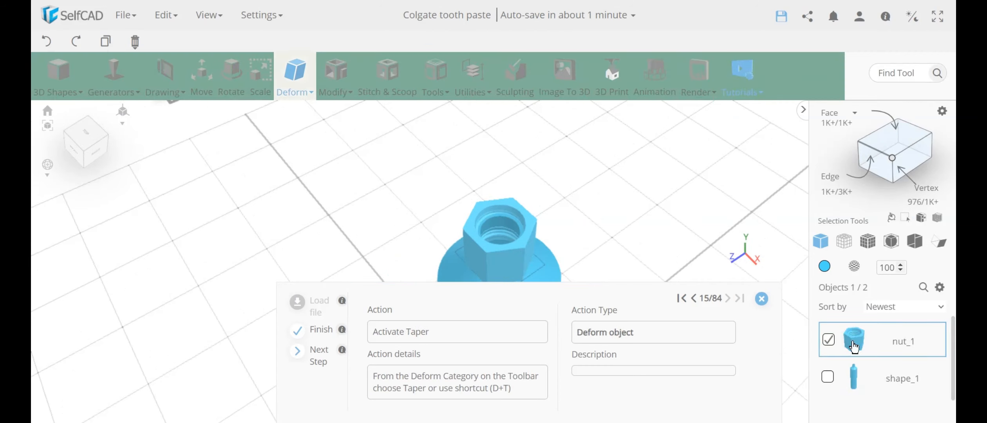
click(300, 98)
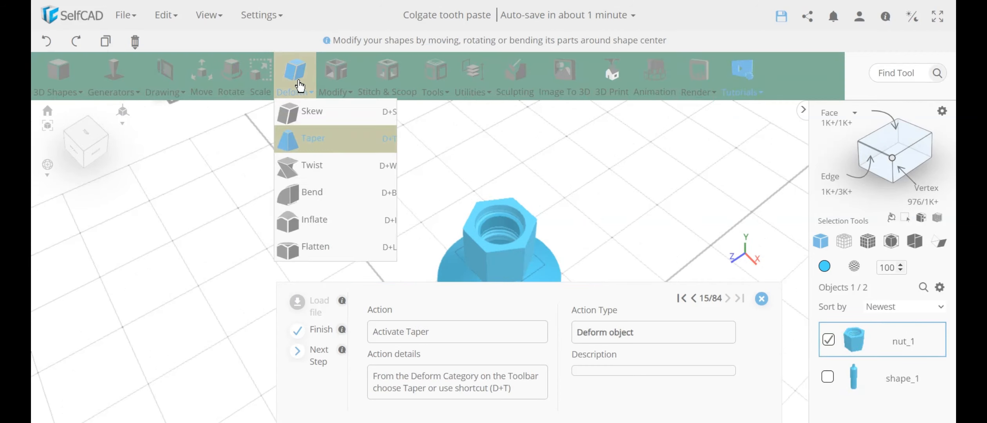
click(294, 141)
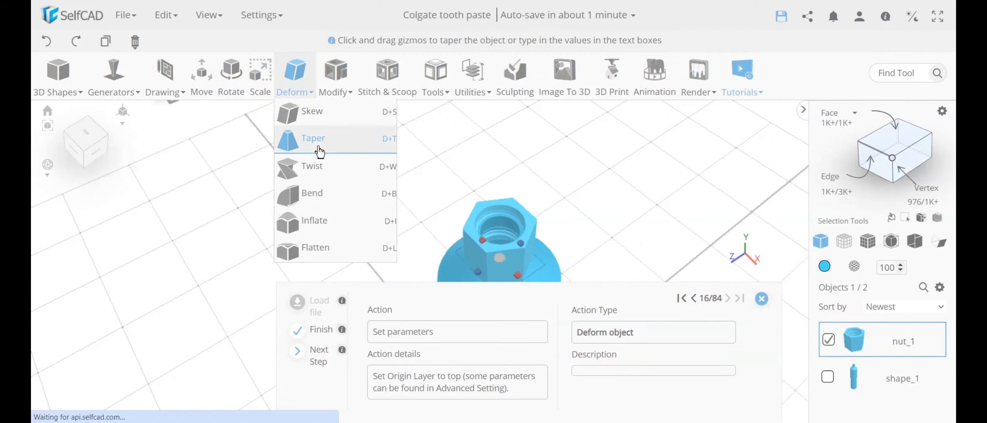
click(319, 357)
click(319, 358)
click(319, 357)
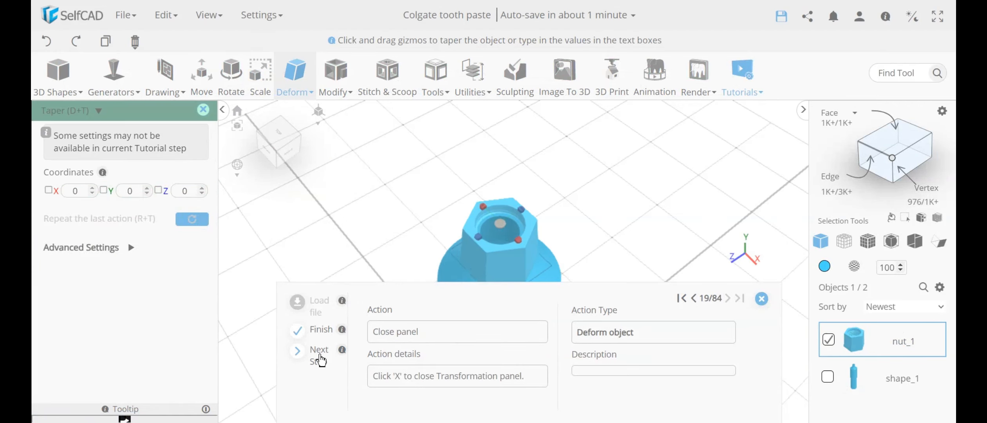
right_drag(500, 260, 463, 235)
scroll(462, 254, up, 4)
scroll(465, 239, down, 5)
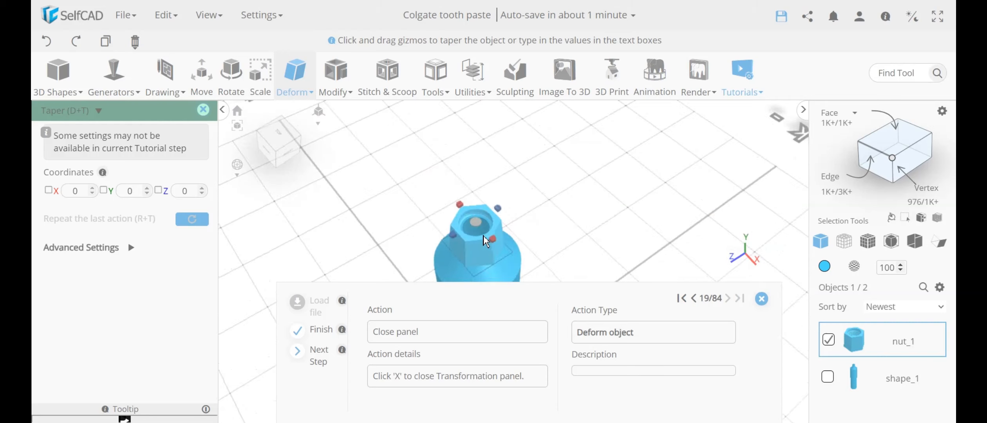
click(203, 110)
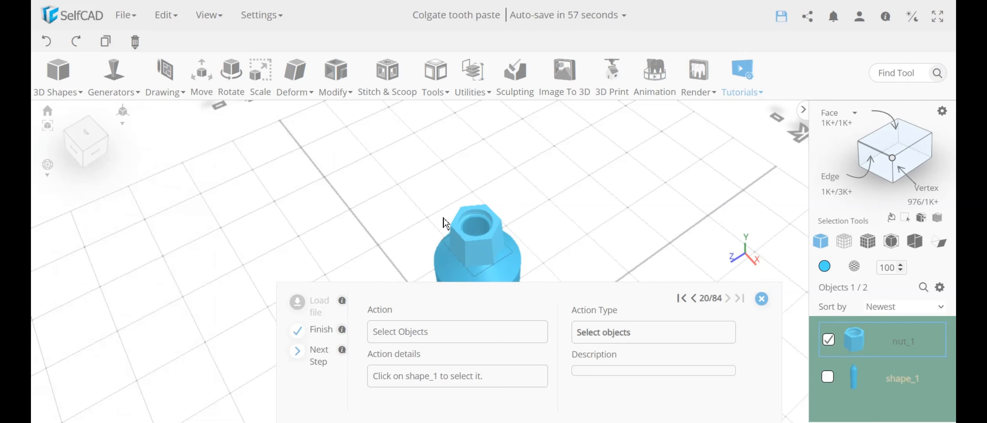
- Select the tube together with the nut and subtract nut_1 from it with a Difference operation to cut threads into the neck
click(827, 376)
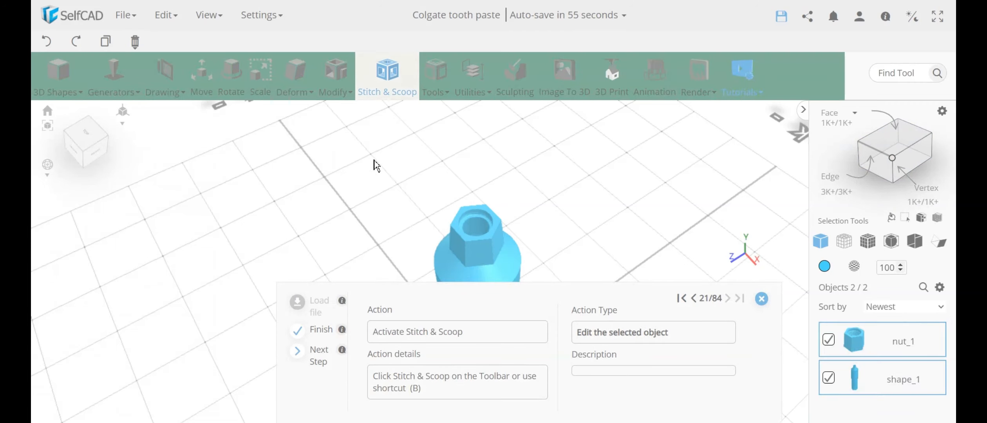
click(387, 78)
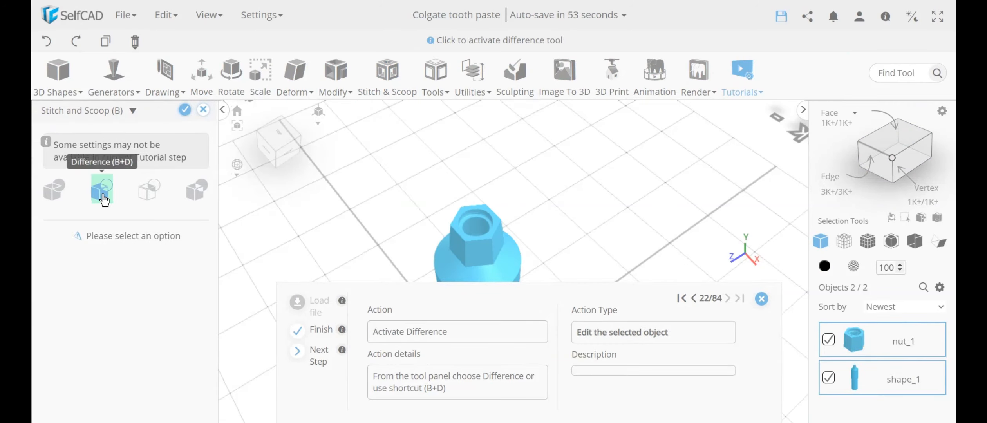
click(104, 197)
click(98, 256)
click(92, 289)
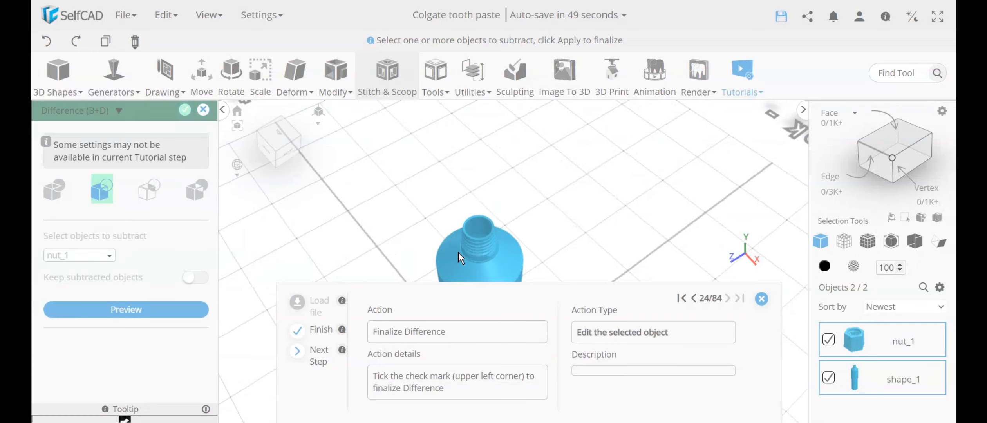
scroll(457, 252, up, 6)
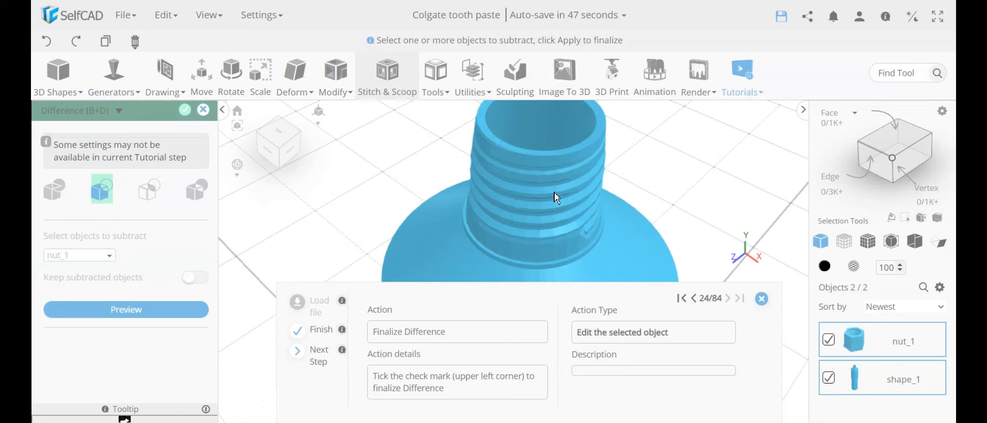
click(185, 111)
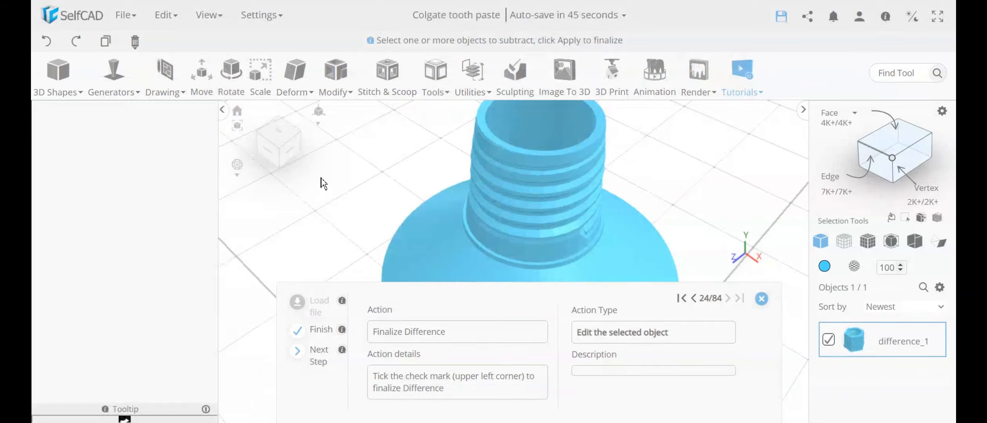
- Generate a cap shape with top radius 8, bottom radius 9, no bottom fill, 64 edges, height 20 and Y position 162
scroll(567, 219, down, 5)
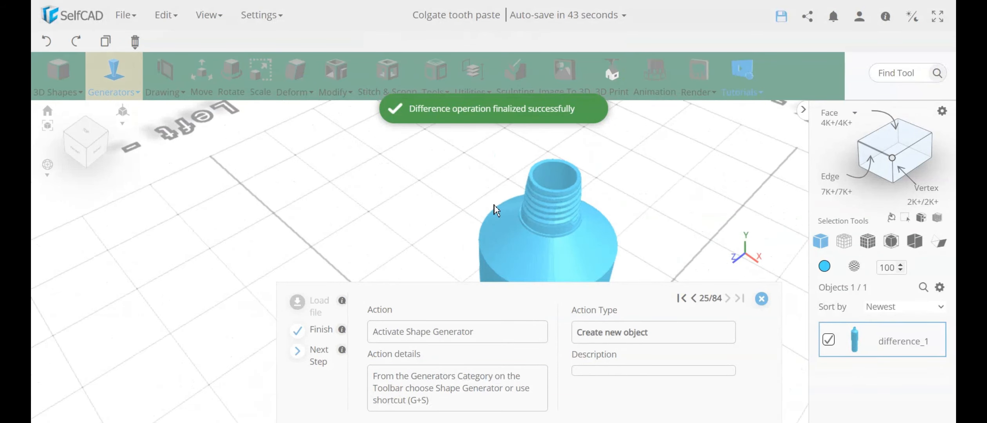
click(113, 77)
click(123, 114)
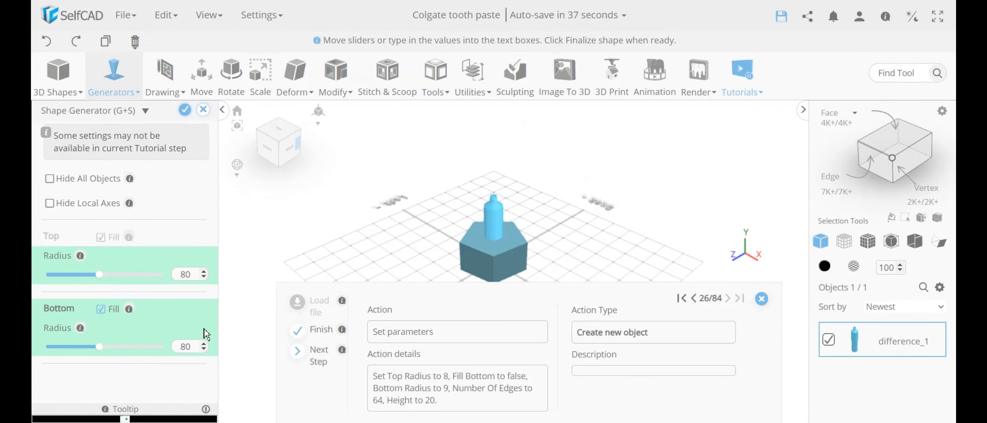
click(322, 356)
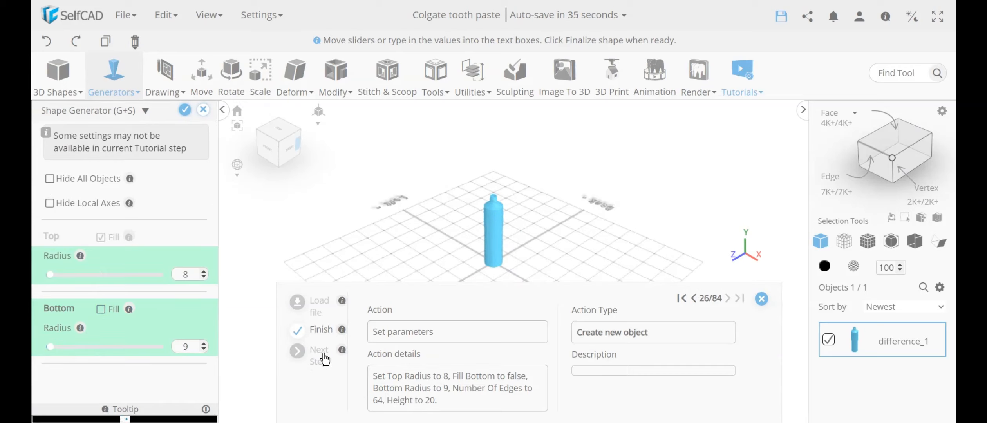
click(324, 357)
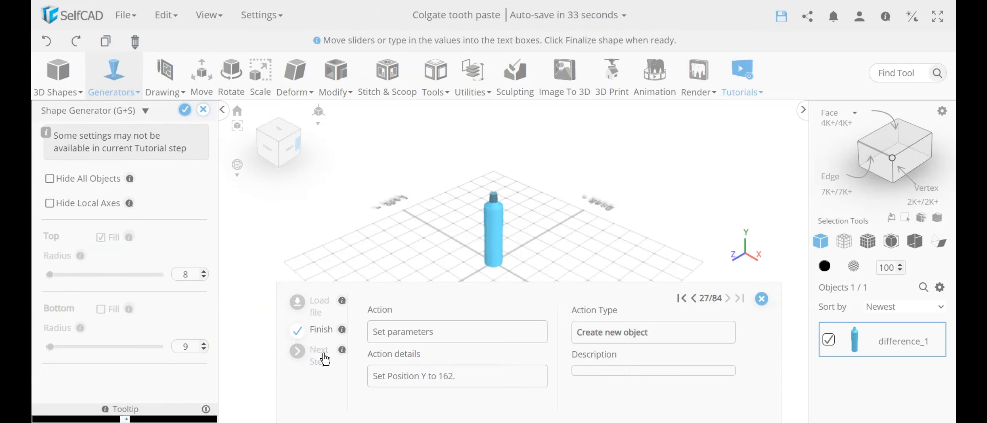
click(324, 357)
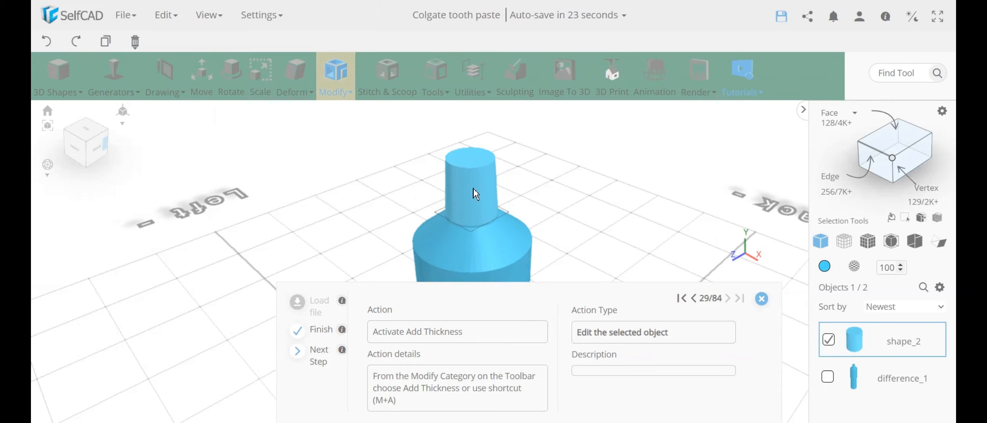
- Add a thickness of 1 with mirrored thickness to the cap, and select the threaded tube along with it
click(333, 91)
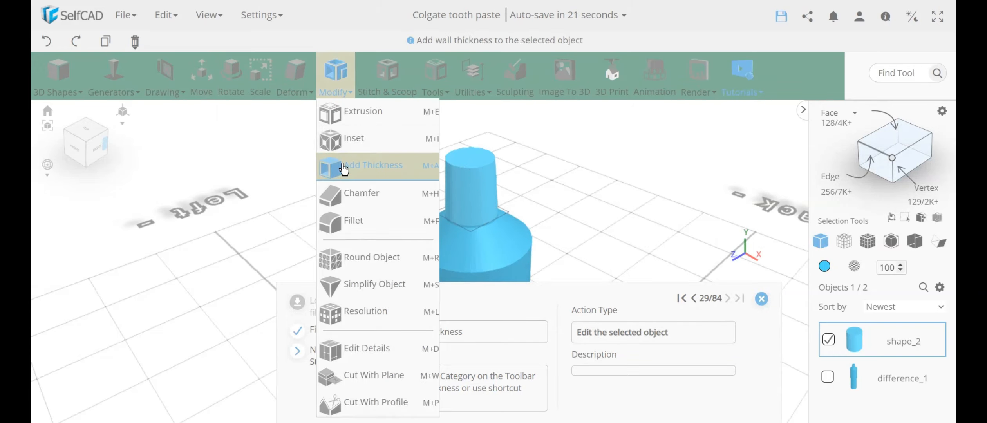
click(353, 168)
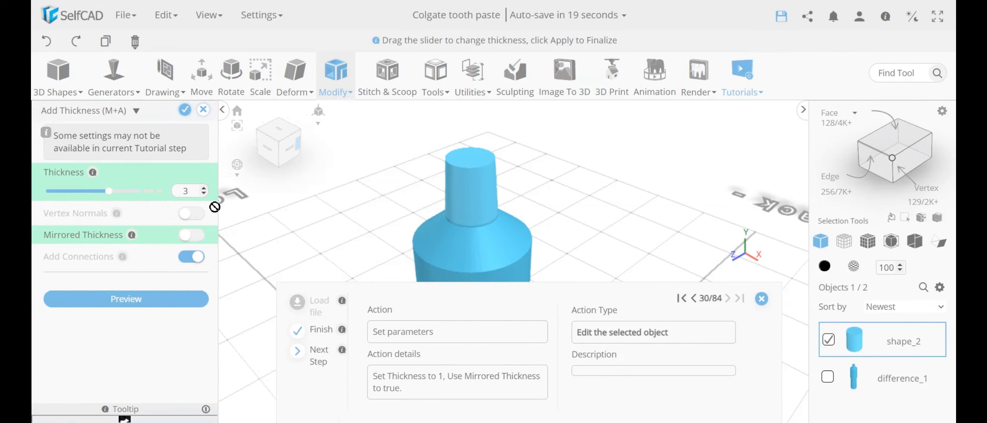
click(323, 360)
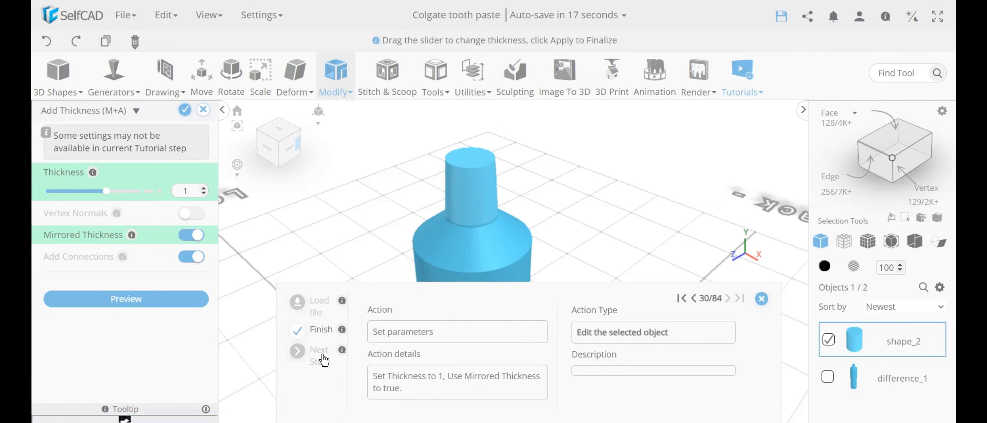
click(323, 359)
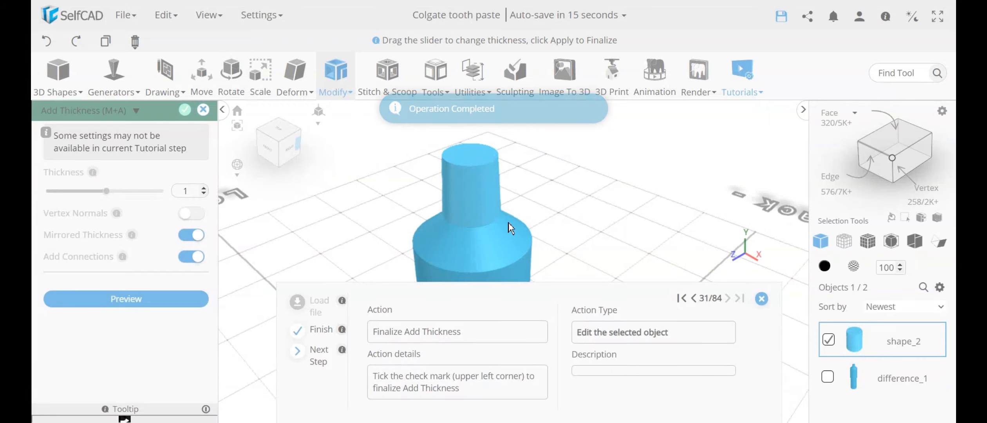
click(185, 111)
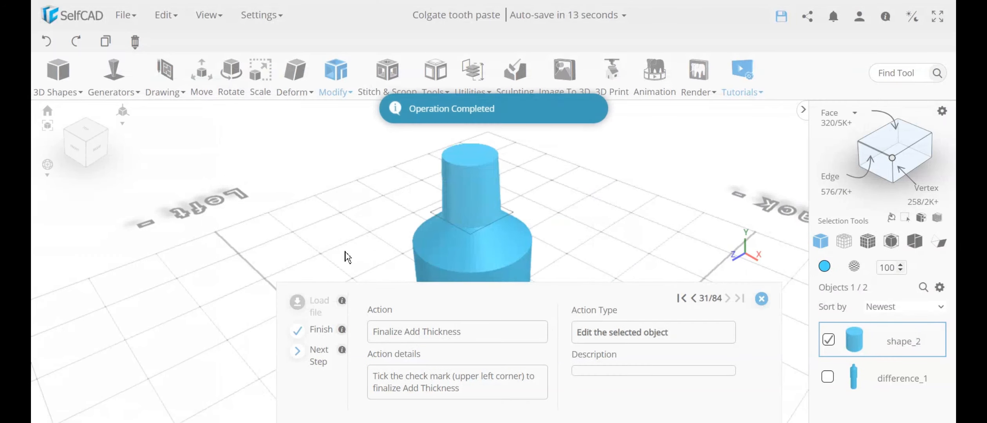
click(846, 374)
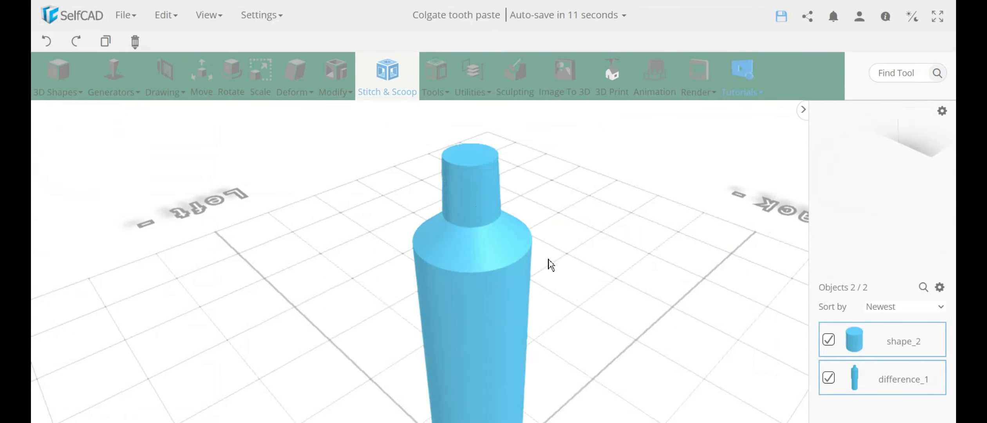
- Subtract the tube (difference_1) from the cap with a Difference operation, keeping the subtracted object
click(388, 73)
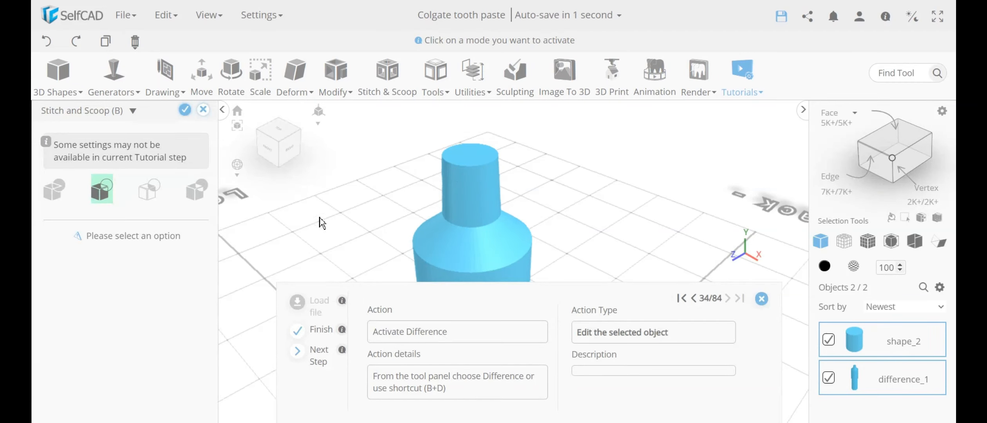
click(101, 190)
click(109, 255)
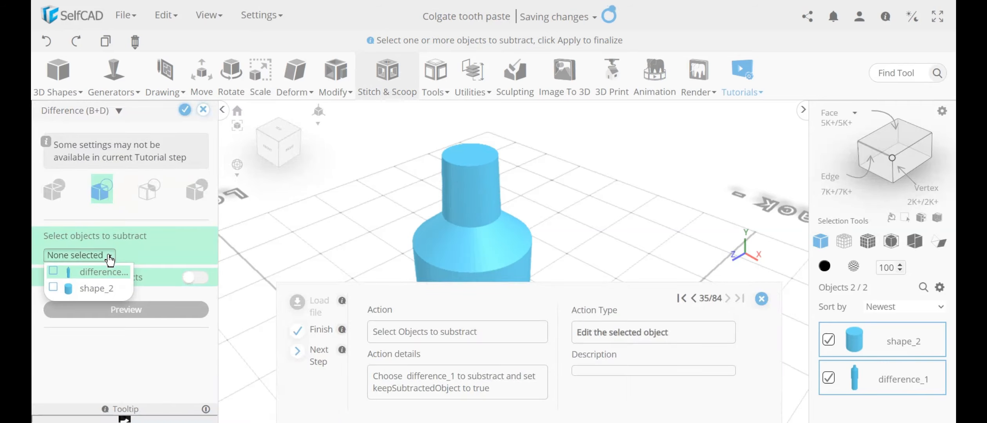
click(54, 271)
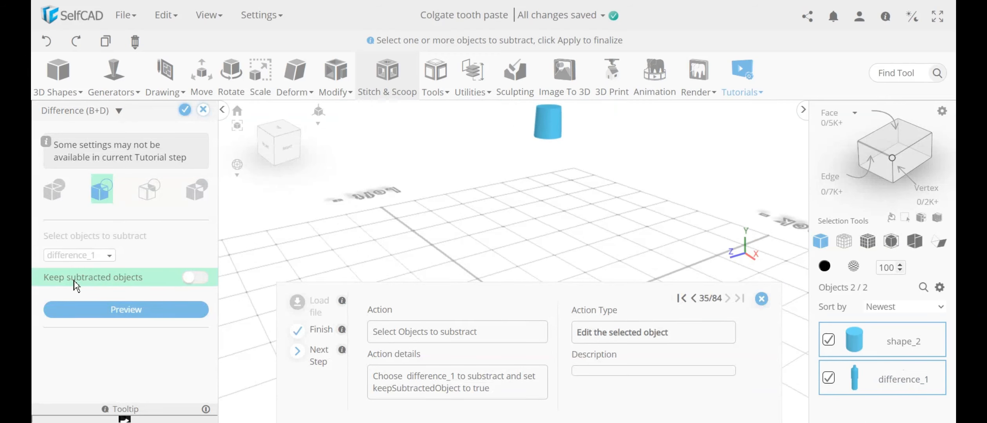
click(196, 277)
click(186, 111)
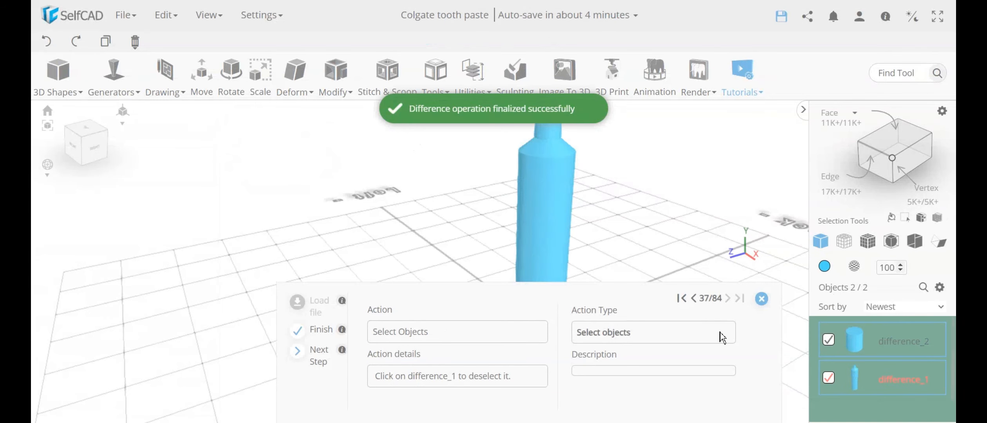
- Deselect the tube and color the cap red from the palette
click(829, 378)
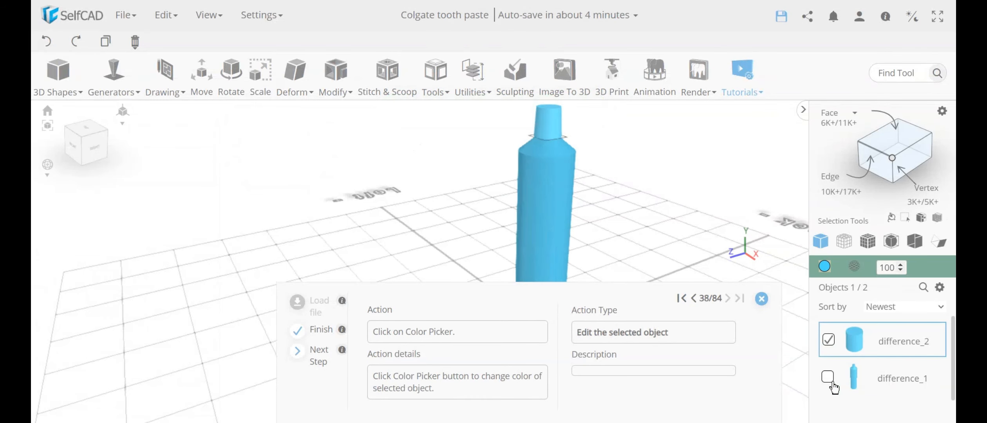
click(825, 267)
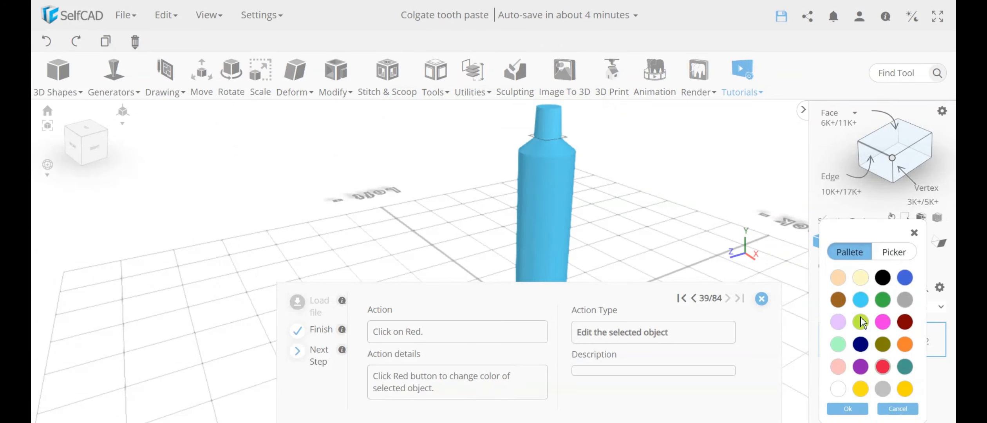
click(883, 366)
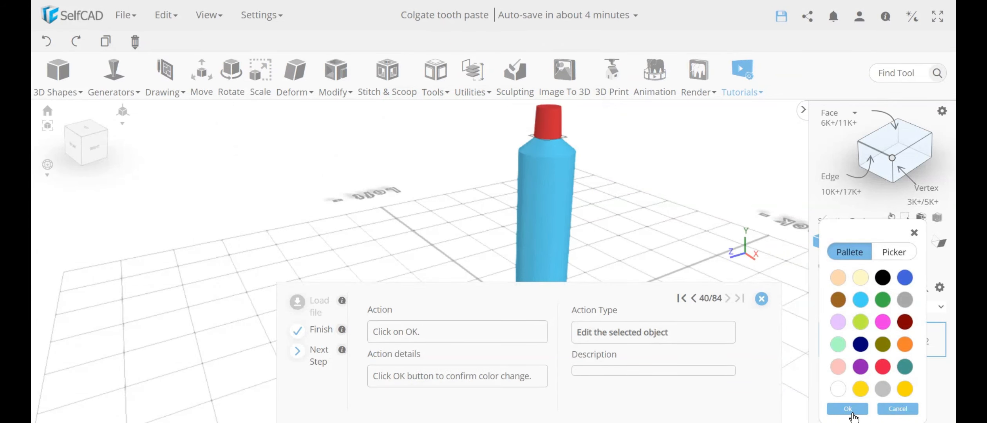
click(850, 412)
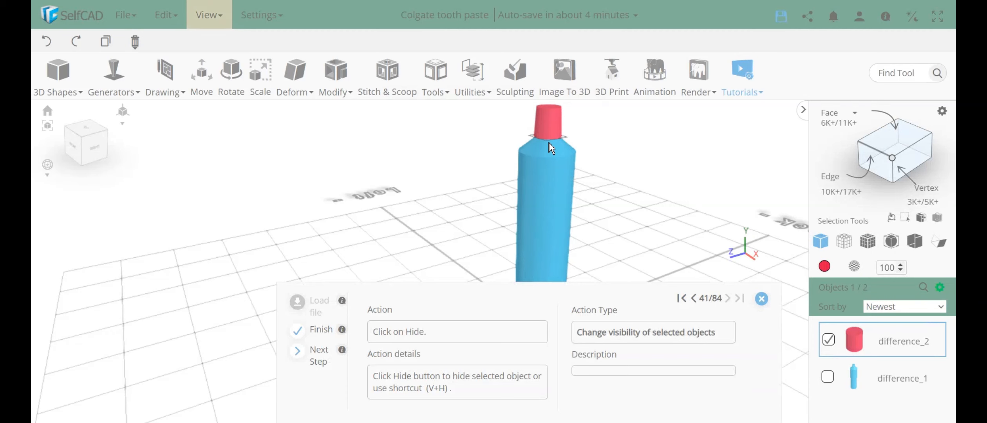
- Hide the red cap and select the tube (difference_1)
click(940, 287)
click(928, 328)
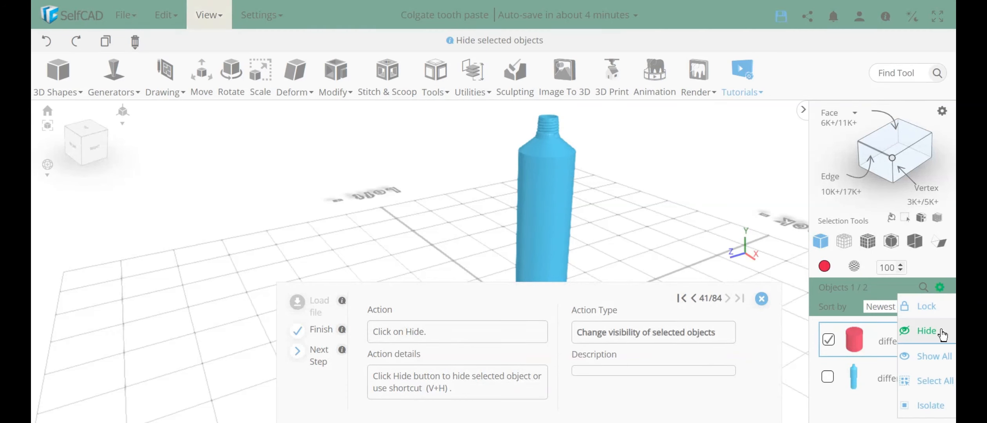
click(828, 377)
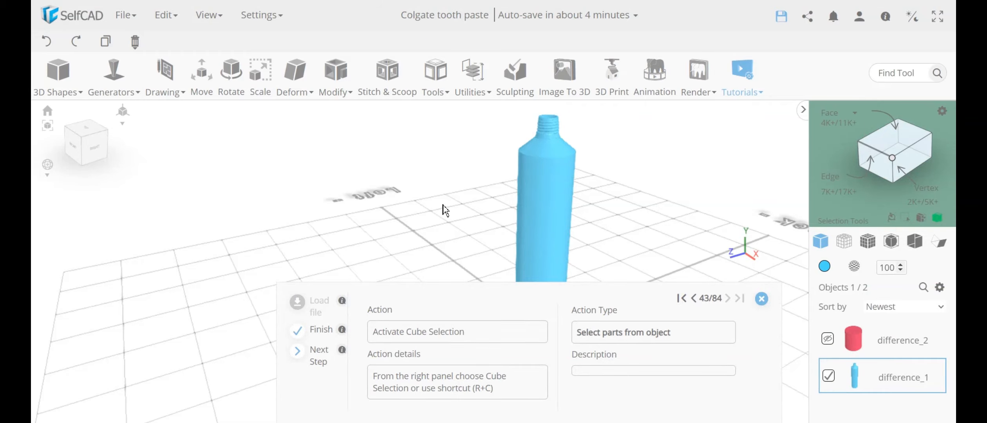
- Start a Cube Selection on the tube and set Bottom to 5, Top to 150 and Back to 30
drag(445, 211, 573, 206)
scroll(525, 145, up, 5)
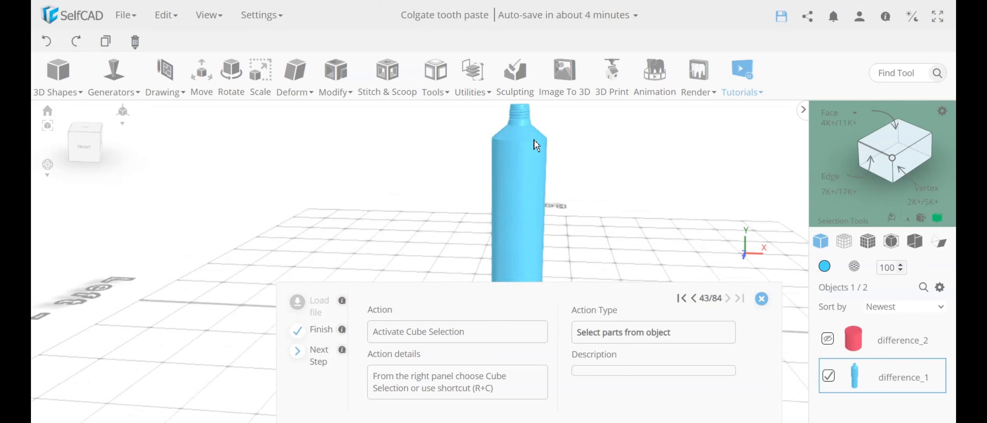
scroll(557, 249, down, 5)
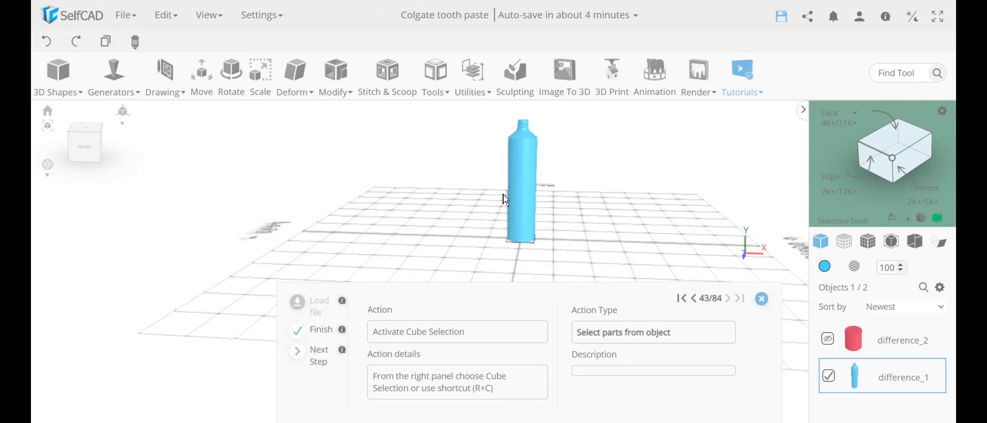
right_drag(494, 166, 548, 145)
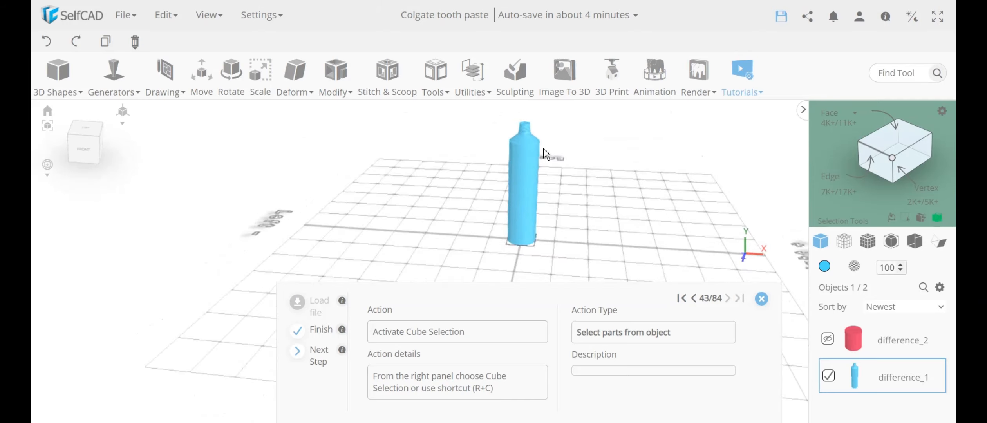
scroll(524, 154, up, 3)
scroll(525, 156, up, 5)
scroll(541, 264, down, 6)
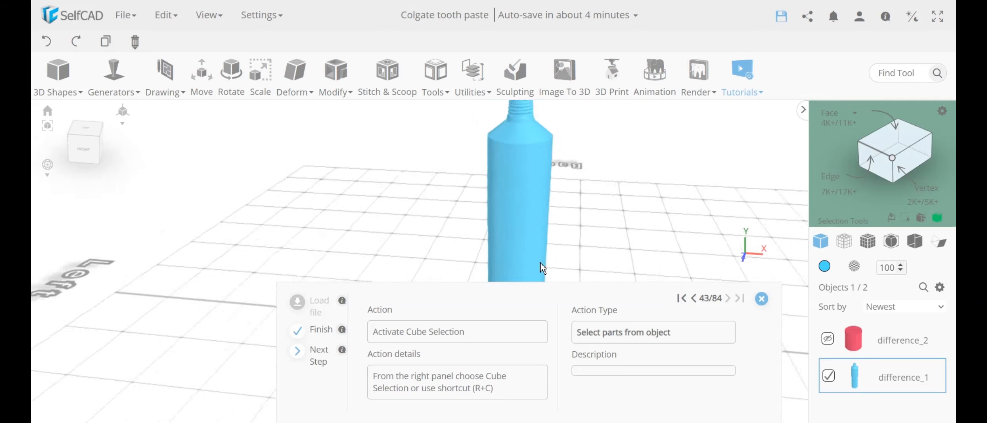
right_drag(549, 263, 560, 237)
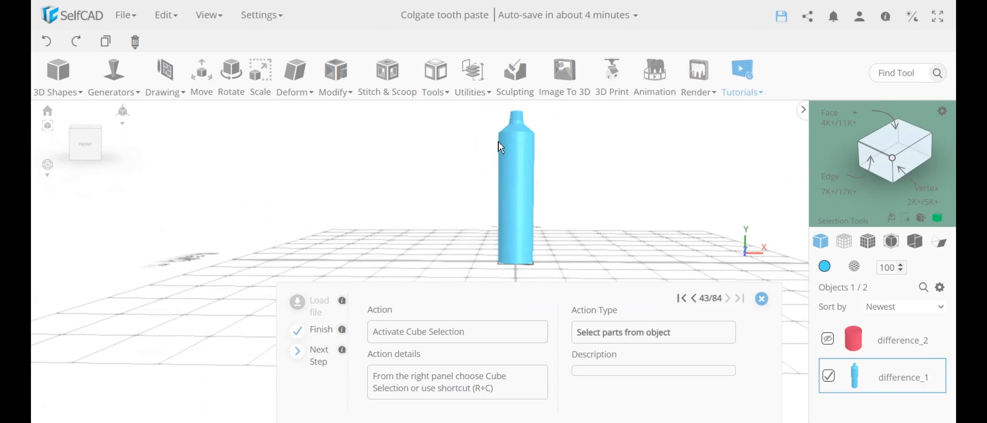
click(936, 219)
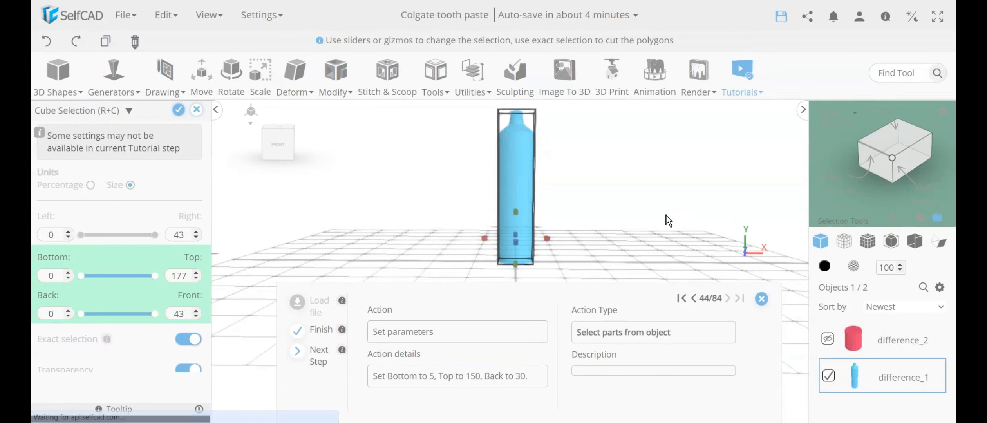
click(327, 360)
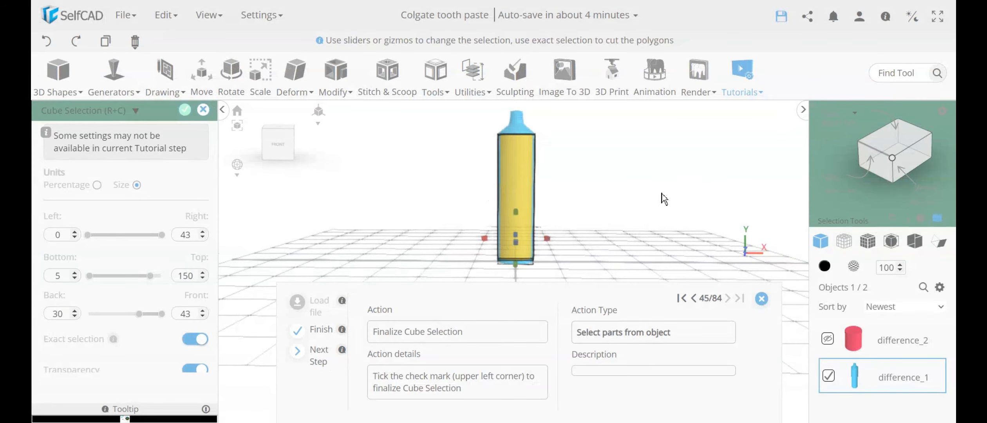
- Check the selection box around the tube's front section from the side and finalize the Cube Selection
right_drag(665, 199, 449, 207)
scroll(482, 152, up, 5)
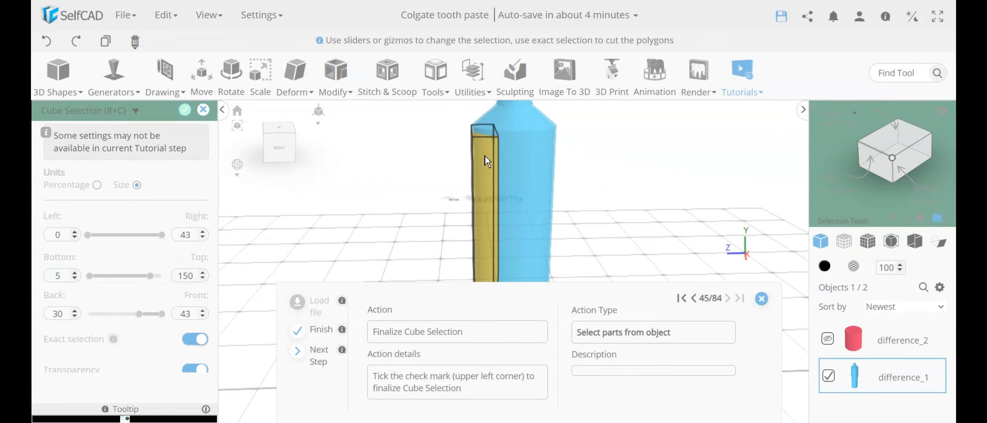
scroll(492, 186, up, 5)
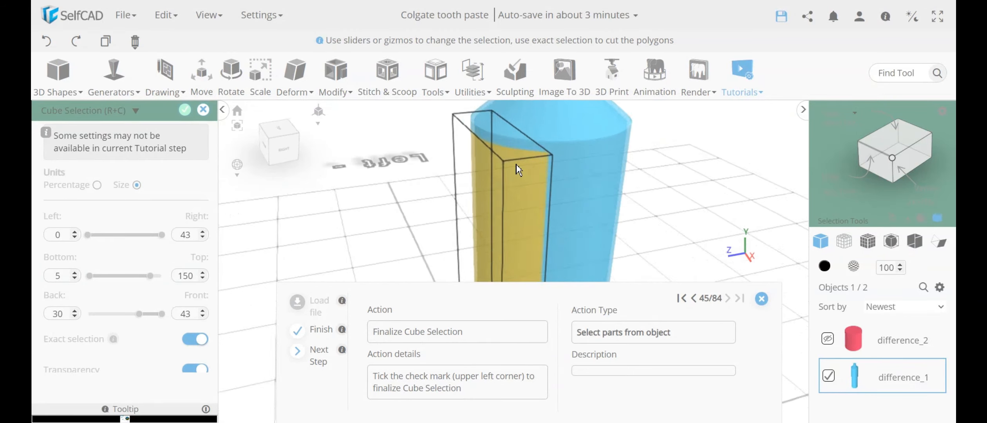
scroll(541, 196, down, 10)
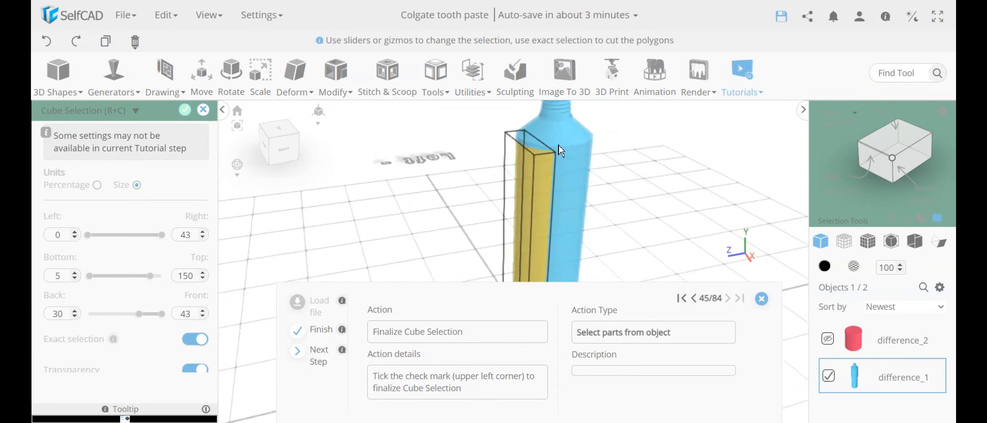
scroll(556, 243, up, 3)
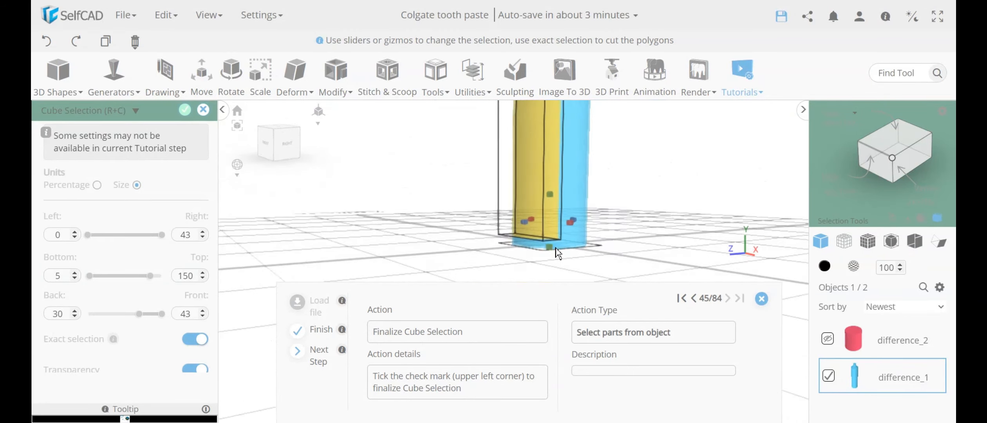
scroll(98, 344, down, 1)
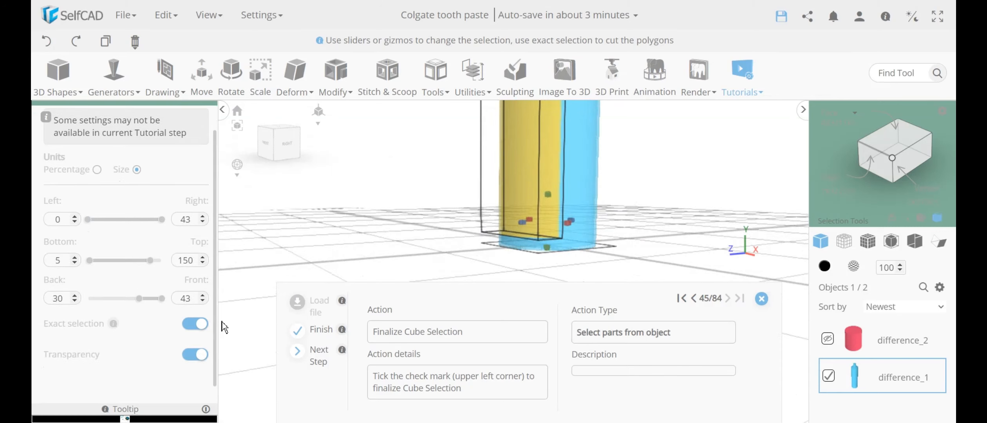
scroll(139, 203, up, 1)
click(184, 111)
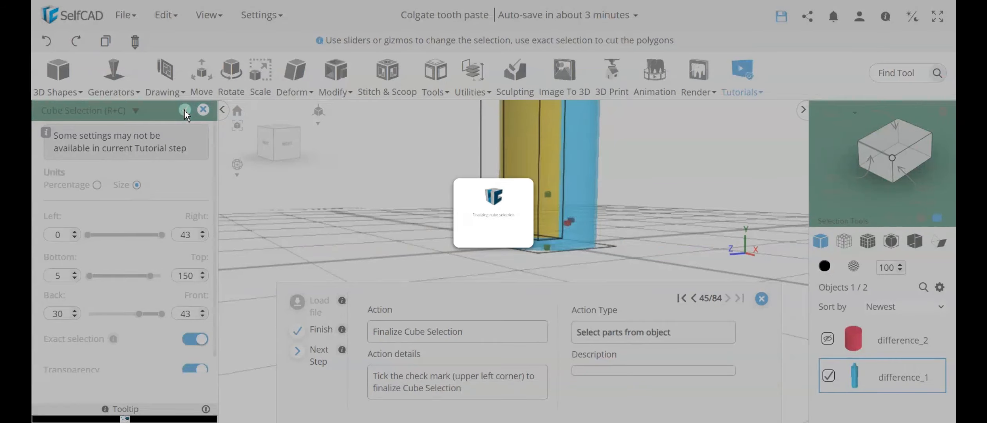
- Inspect the selected faces inside and outside the tube and switch the rendering to Solid + Wireframe
drag(418, 243, 345, 283)
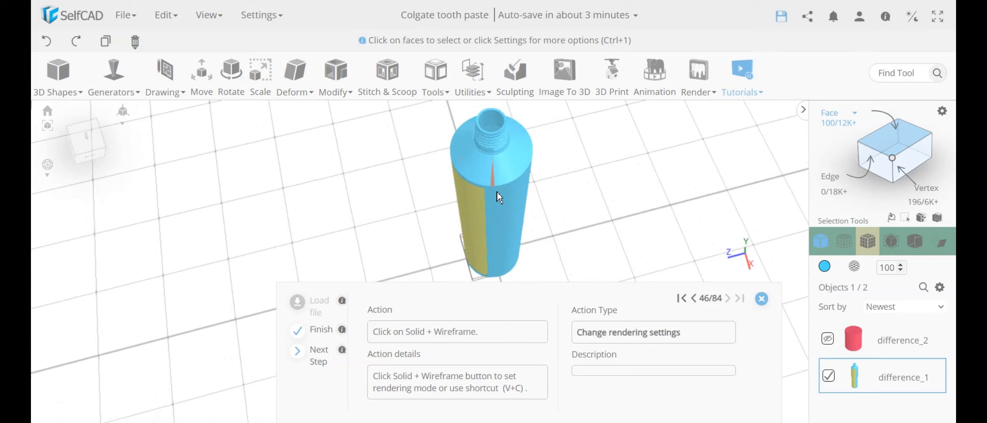
drag(670, 235, 508, 161)
scroll(509, 161, up, 5)
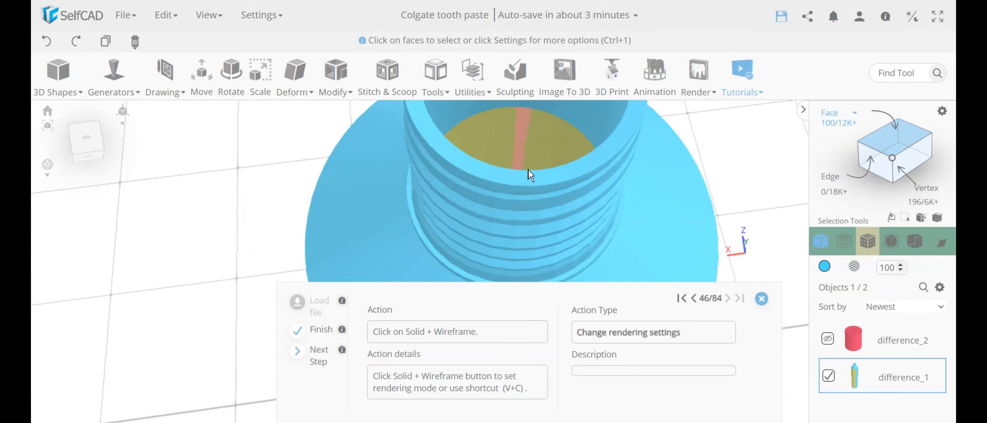
scroll(534, 174, down, 3)
drag(763, 174, 551, 292)
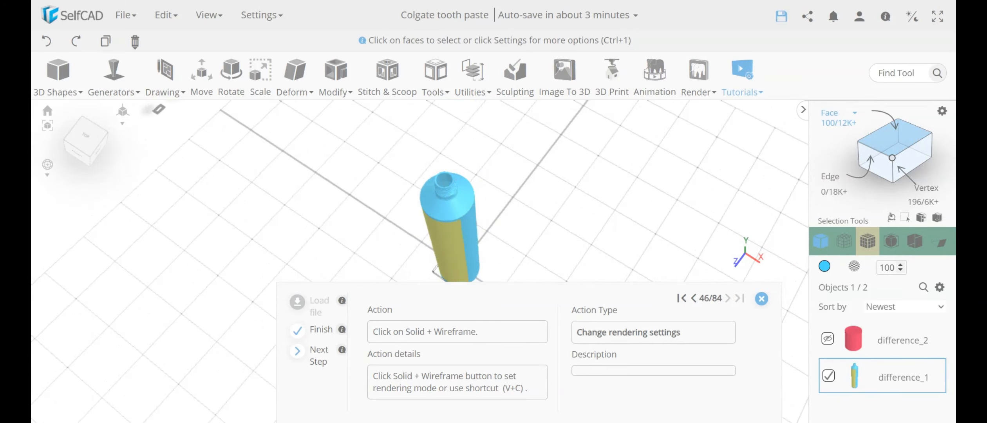
drag(554, 218, 599, 192)
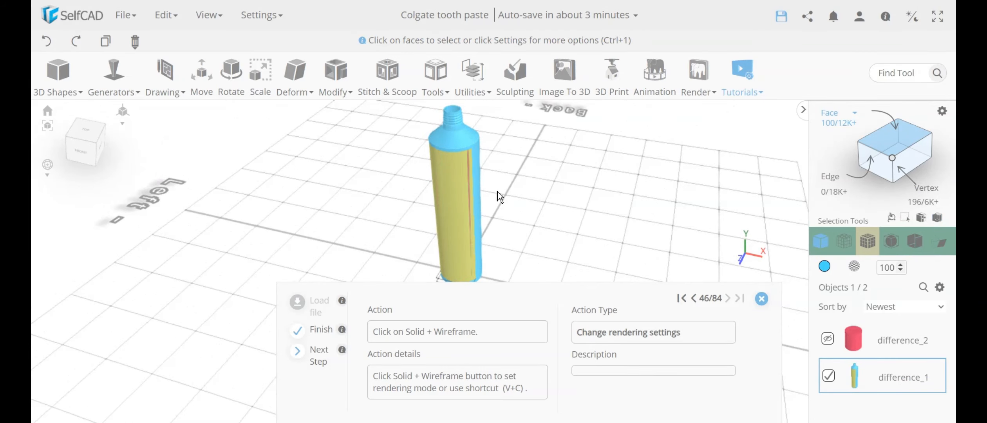
click(868, 247)
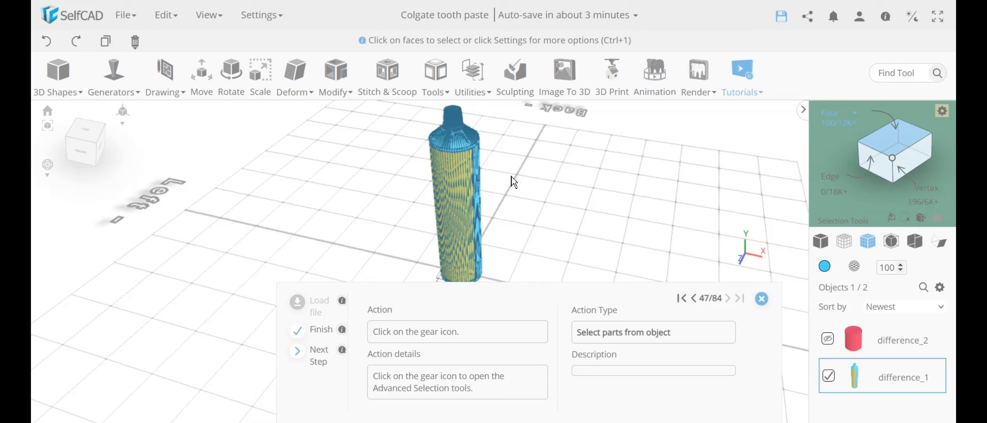
- Open the advanced face selection settings, deselect all regions of the tube and enable Loop selection
click(943, 113)
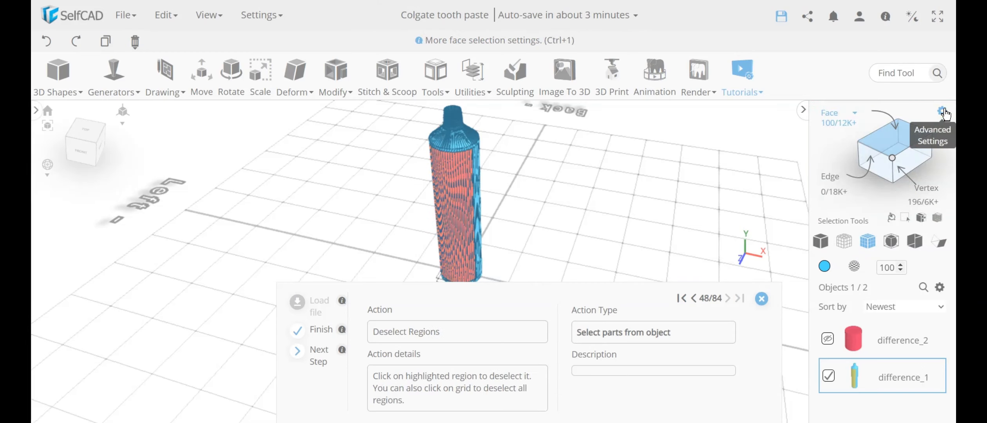
click(606, 246)
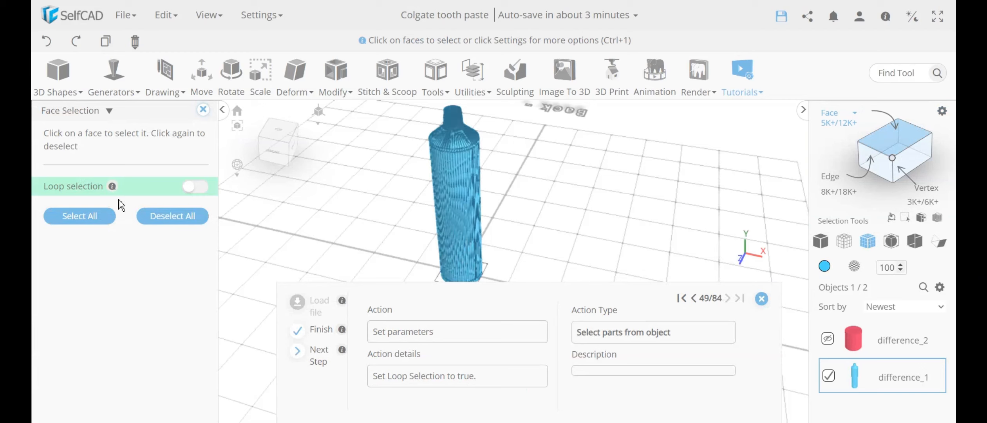
click(208, 188)
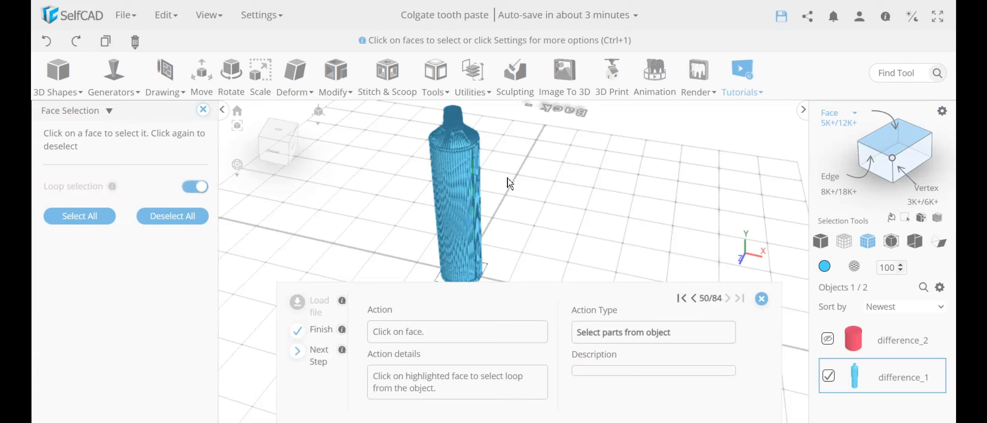
- Select the face loops from the highlighted narrow vertical faces on both sides of the tube body
scroll(477, 169, up, 5)
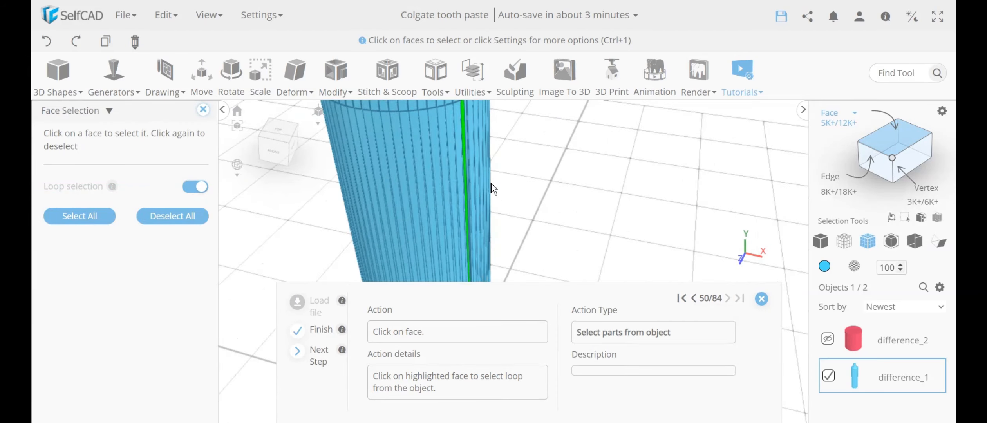
click(465, 164)
scroll(505, 184, down, 5)
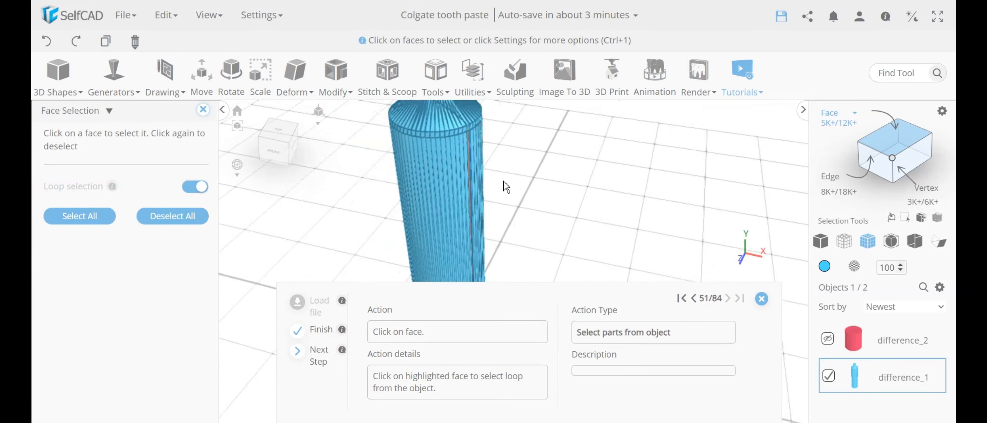
right_drag(390, 208, 563, 204)
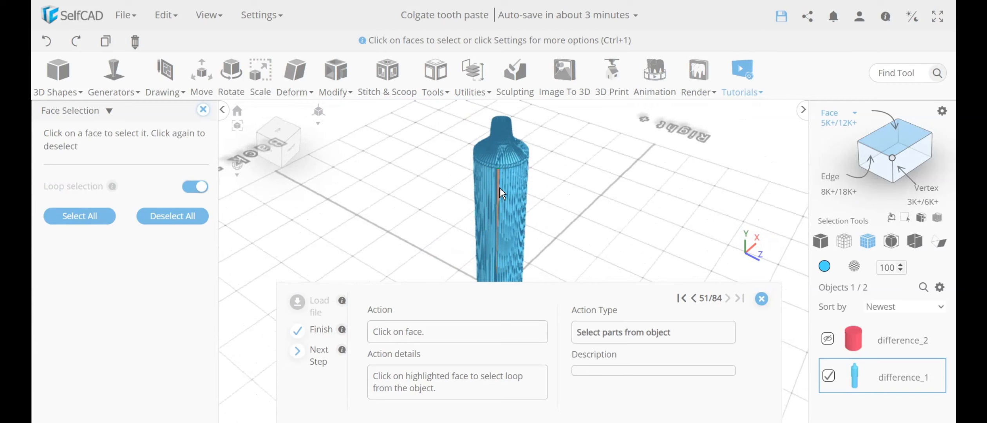
click(500, 188)
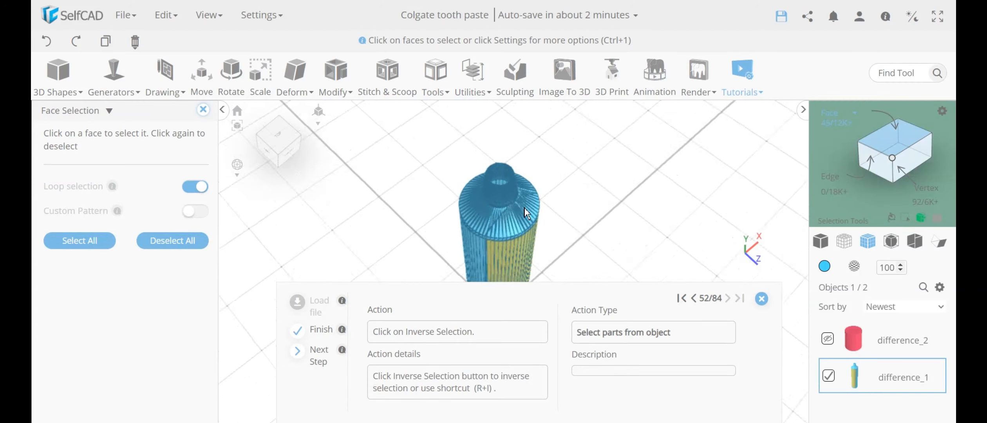
- Examine the tube's face selection up close from above and around the front of the body
scroll(524, 208, up, 3)
right_drag(435, 250, 451, 127)
right_drag(515, 142, 540, 219)
right_drag(594, 231, 254, 260)
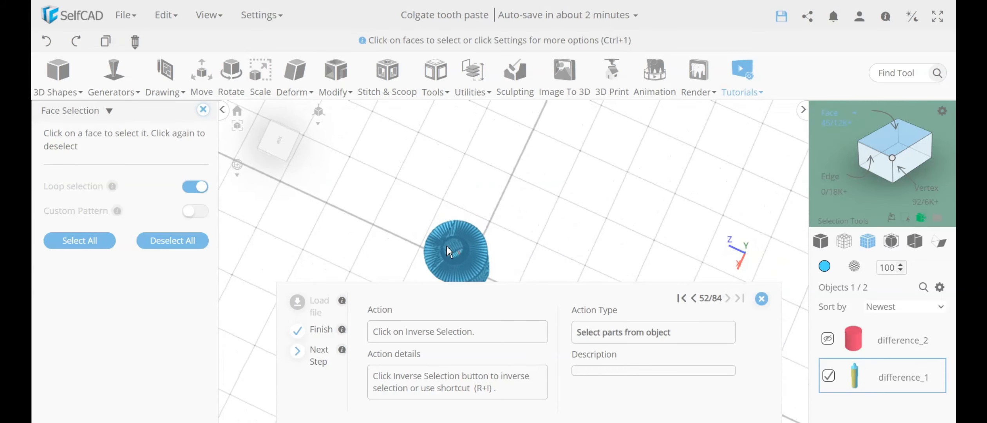
scroll(450, 248, up, 8)
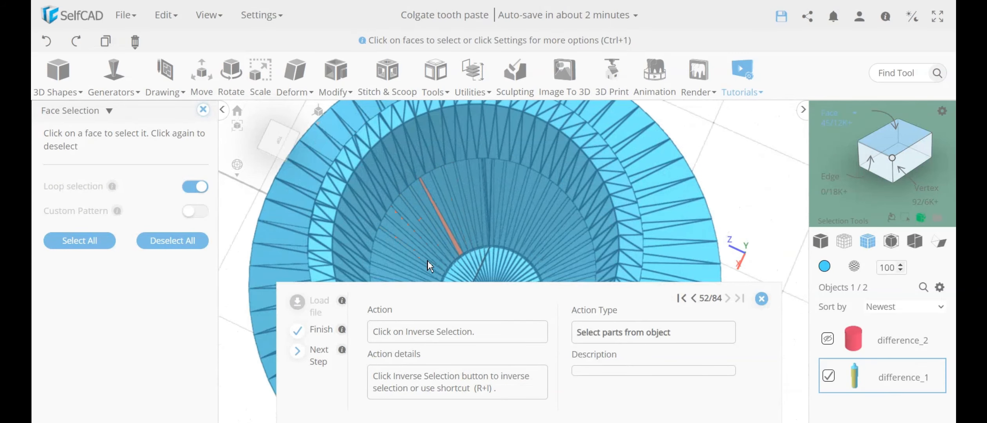
scroll(468, 251, down, 8)
right_drag(412, 253, 651, 207)
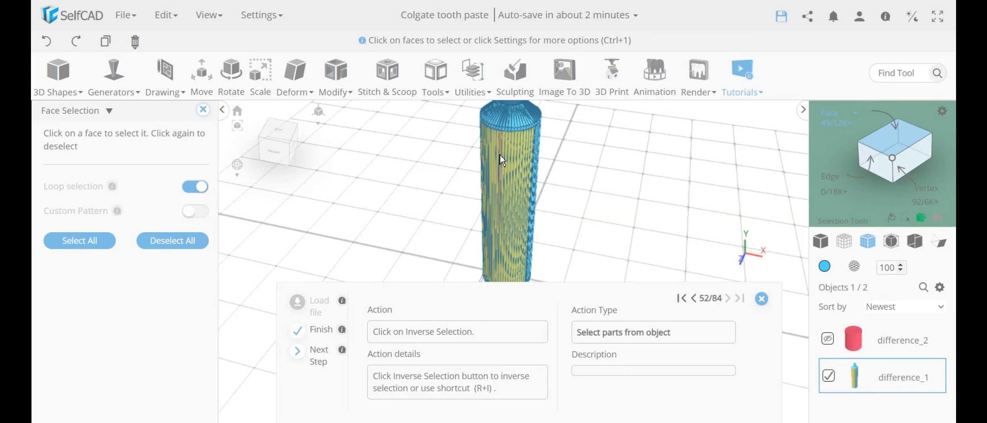
- Invert the face selection and color the newly selected faces of the tube white
click(922, 223)
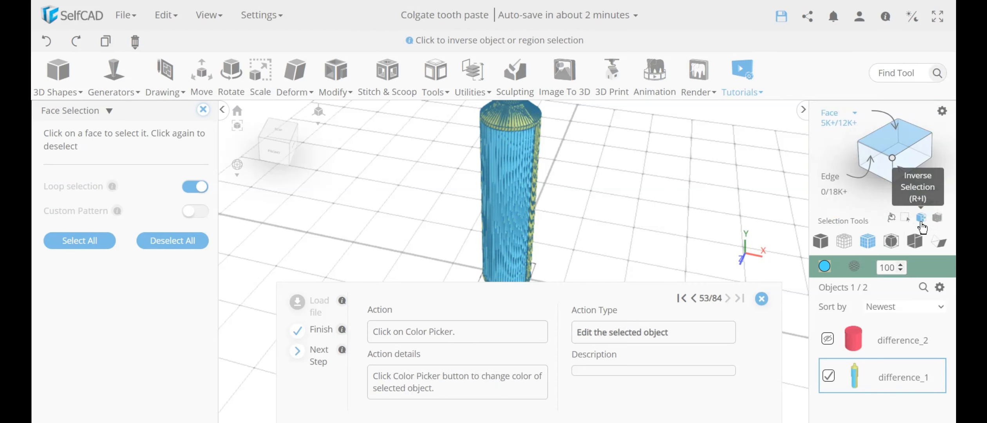
click(825, 266)
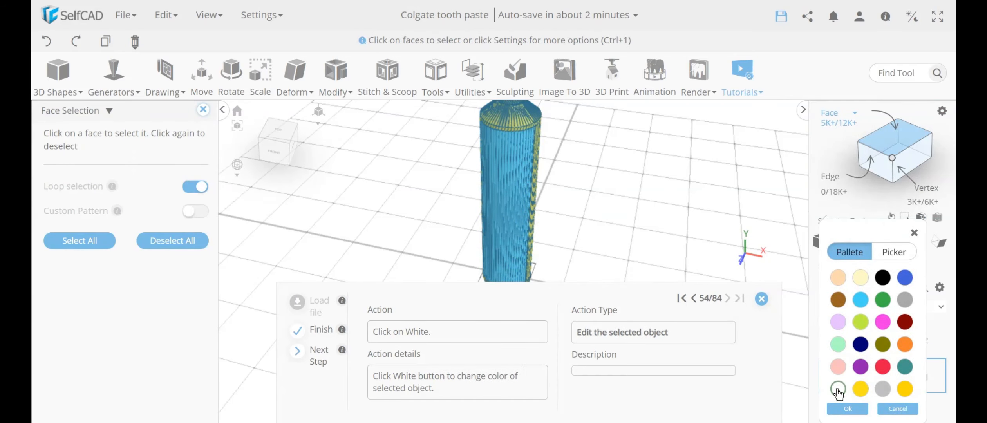
click(838, 390)
click(847, 409)
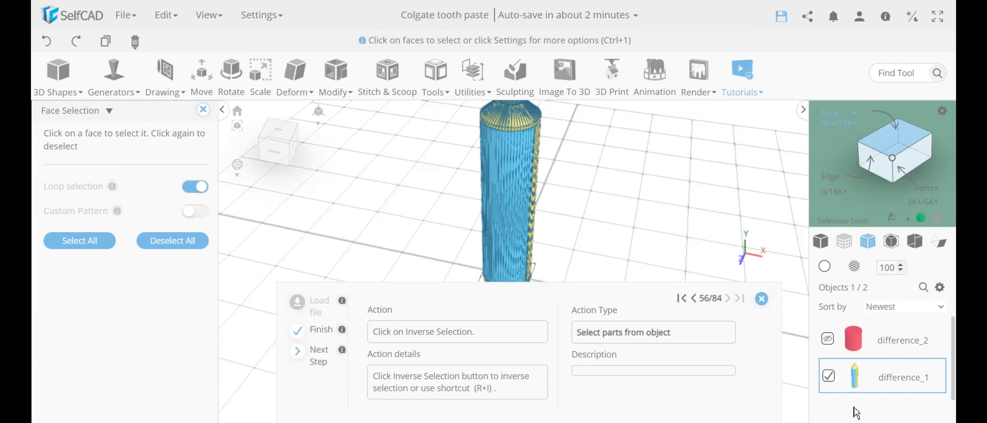
- Invert the selection back to the tube's front and back label faces and switch their material settings to Textures
click(922, 218)
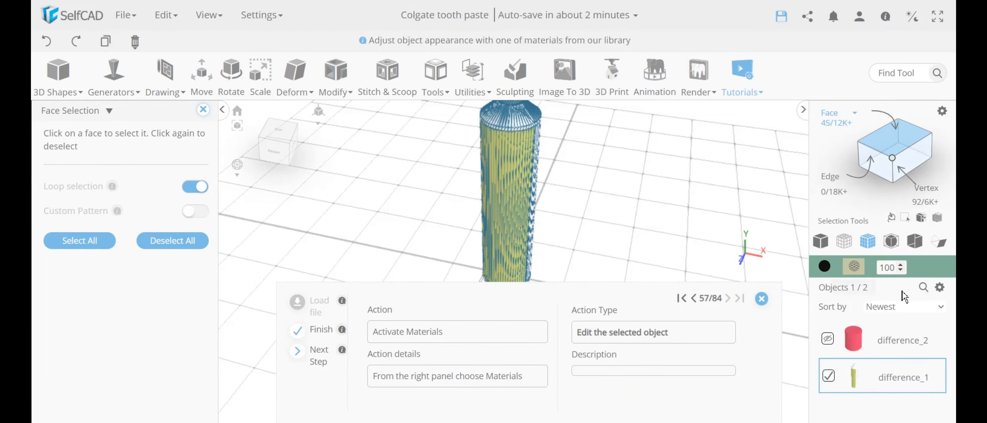
click(854, 268)
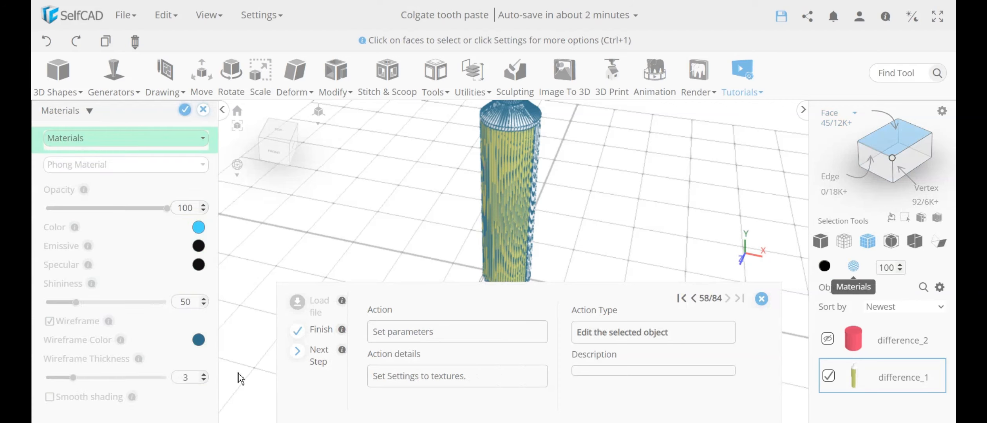
click(102, 139)
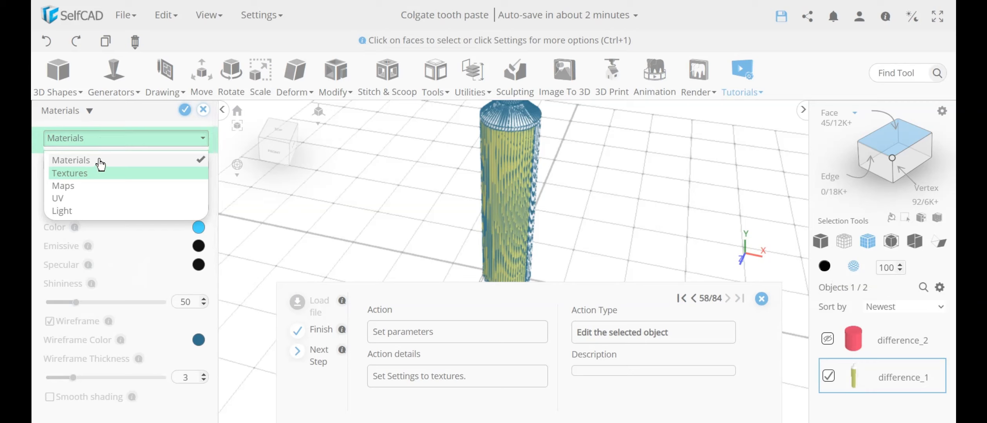
click(100, 143)
scroll(155, 292, down, 3)
scroll(148, 295, up, 3)
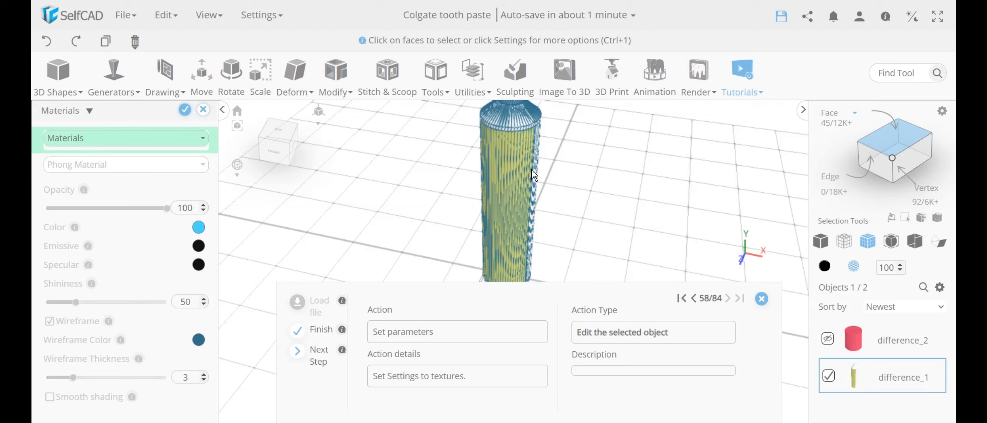
click(105, 142)
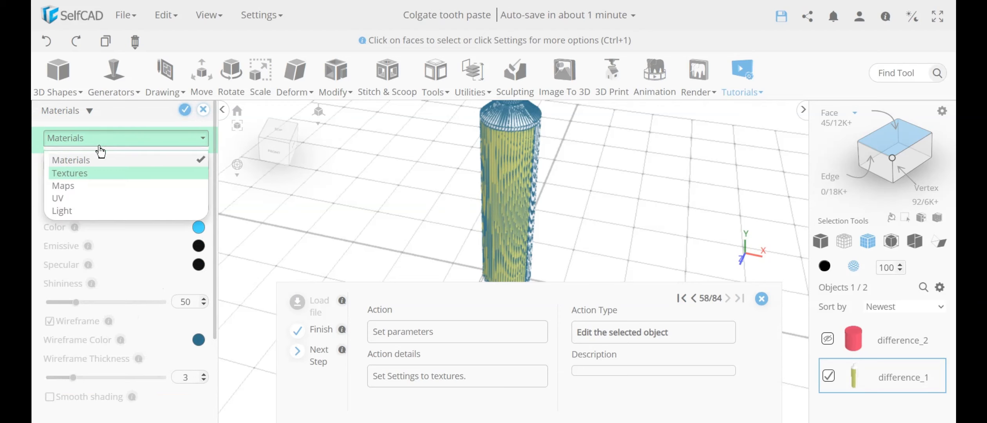
click(87, 174)
- Set the texture category to Custom and add the Colgate image supplied by the tutorial
click(104, 192)
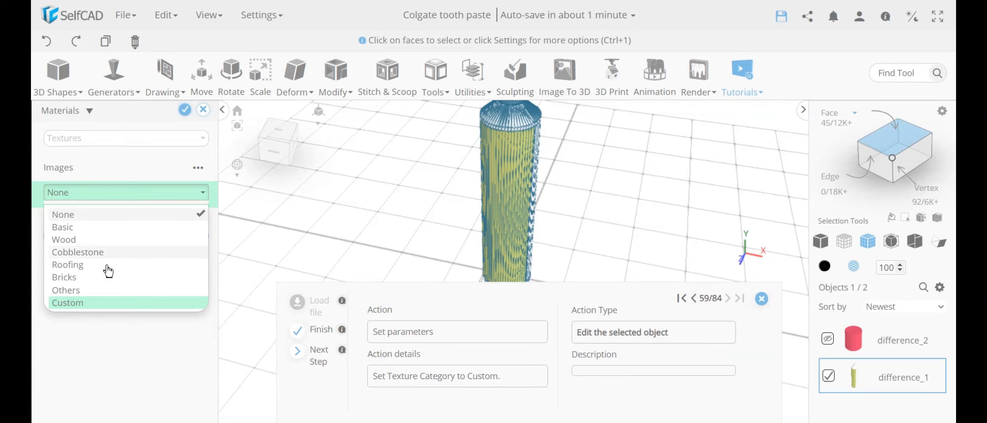
click(94, 306)
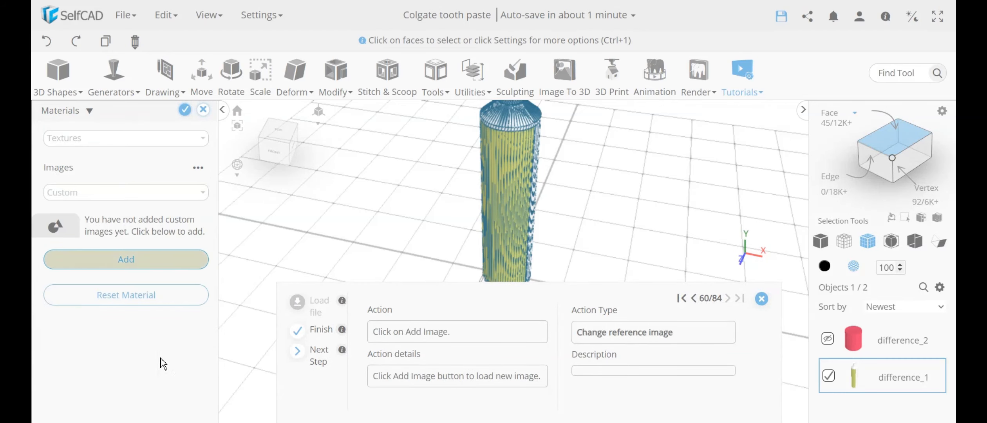
click(127, 265)
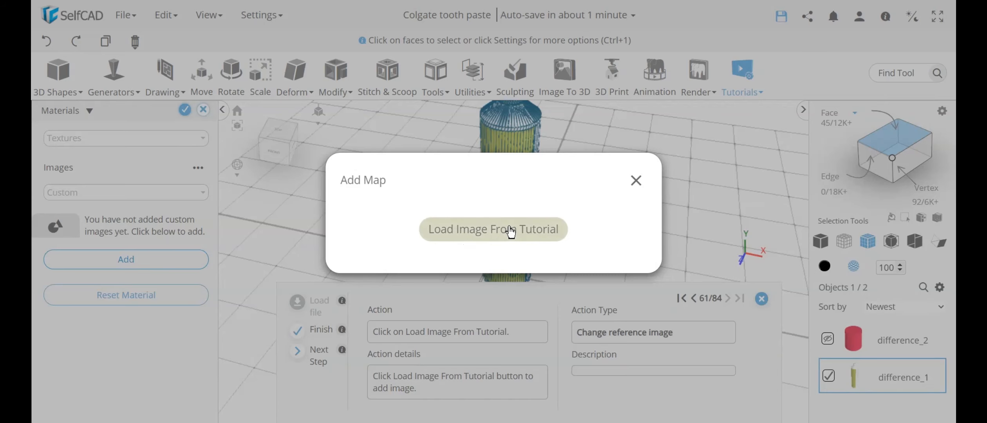
click(517, 246)
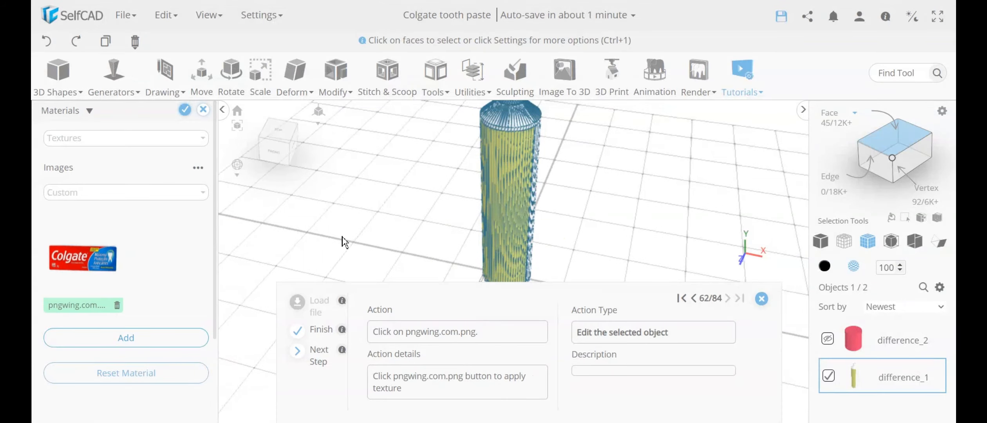
- Apply the pngwing.com.png texture to the selected tube faces and check it around the body
right_drag(374, 214, 417, 191)
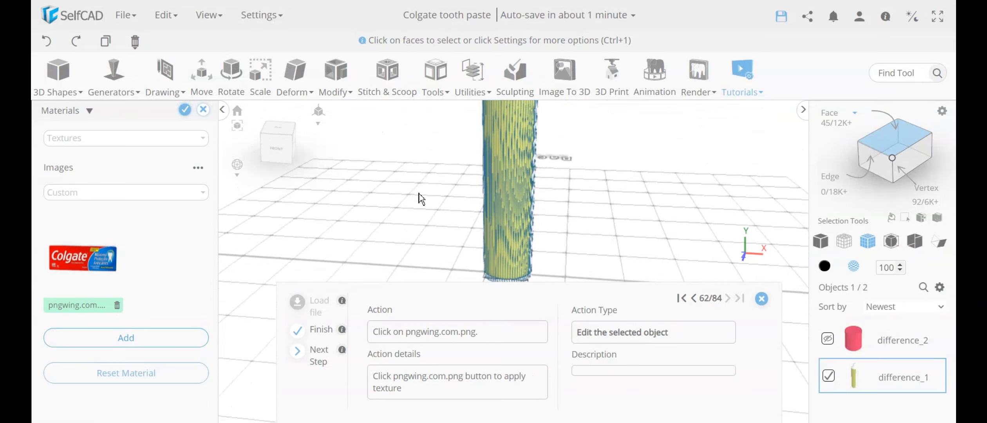
scroll(418, 192, down, 3)
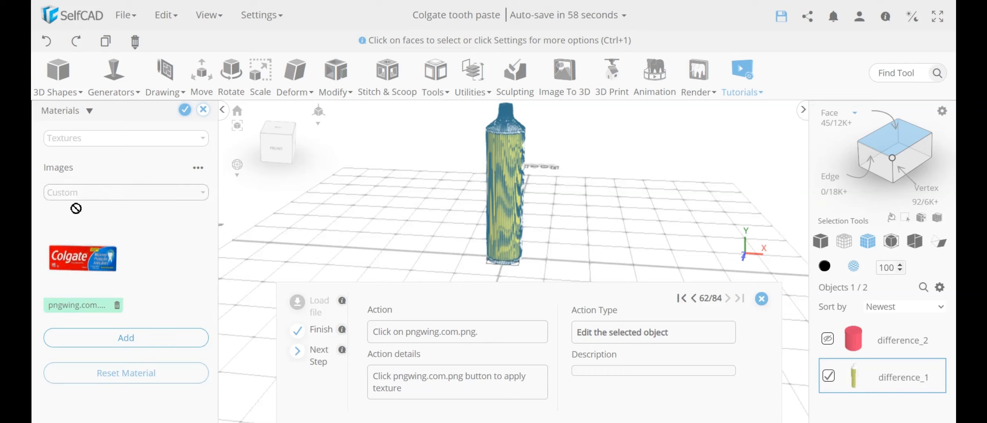
click(85, 268)
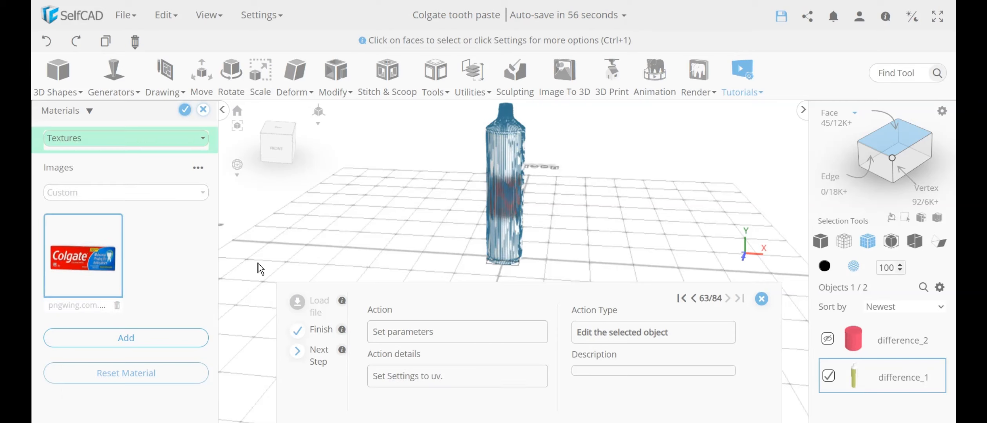
right_drag(401, 204, 424, 198)
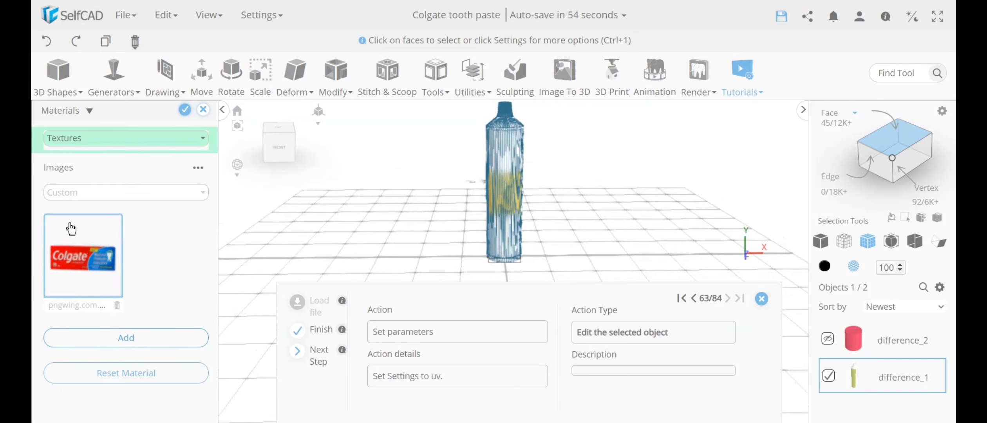
scroll(526, 193, up, 2)
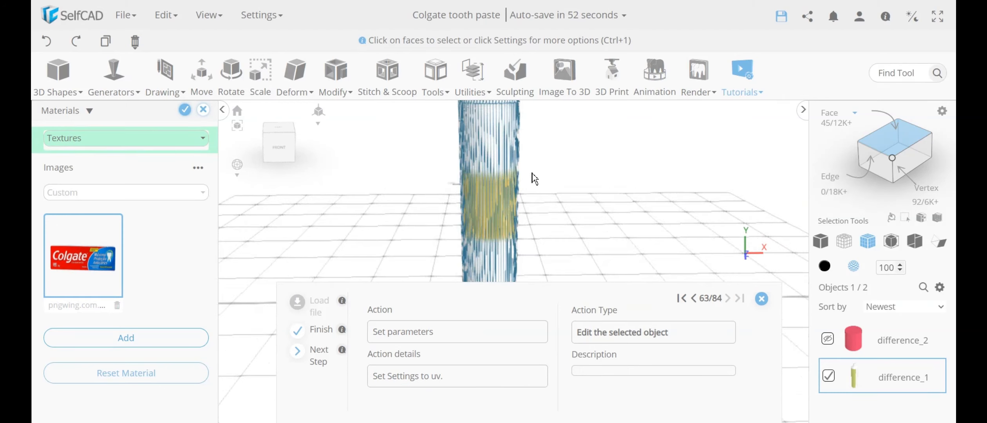
scroll(545, 195, down, 1)
right_drag(545, 194, 530, 180)
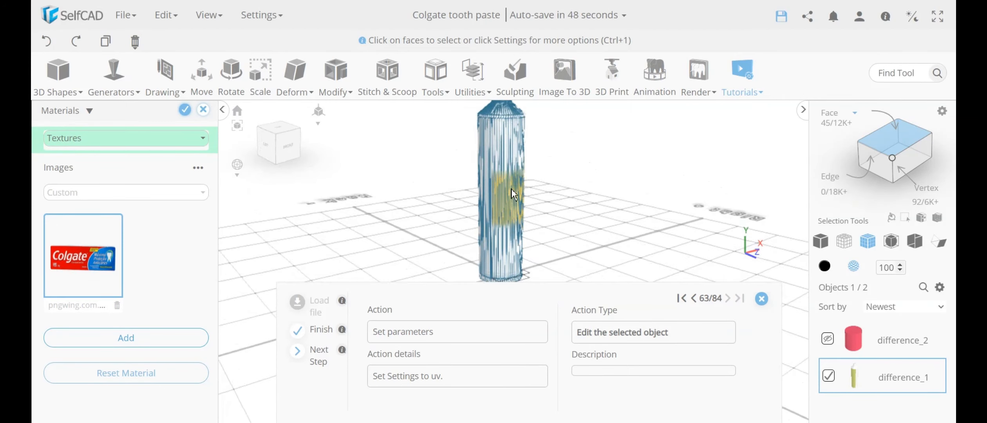
- Switch the material settings to UV and unwrap the selected faces in Manual unwrapping mode
click(127, 143)
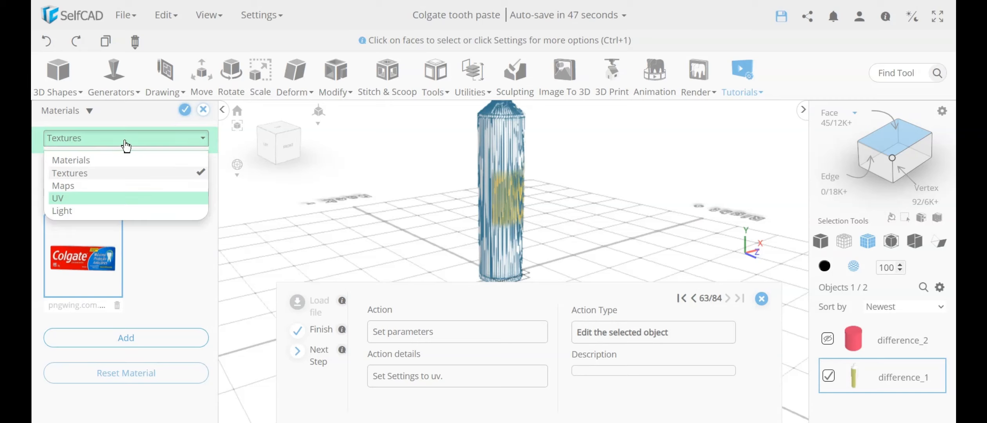
click(79, 199)
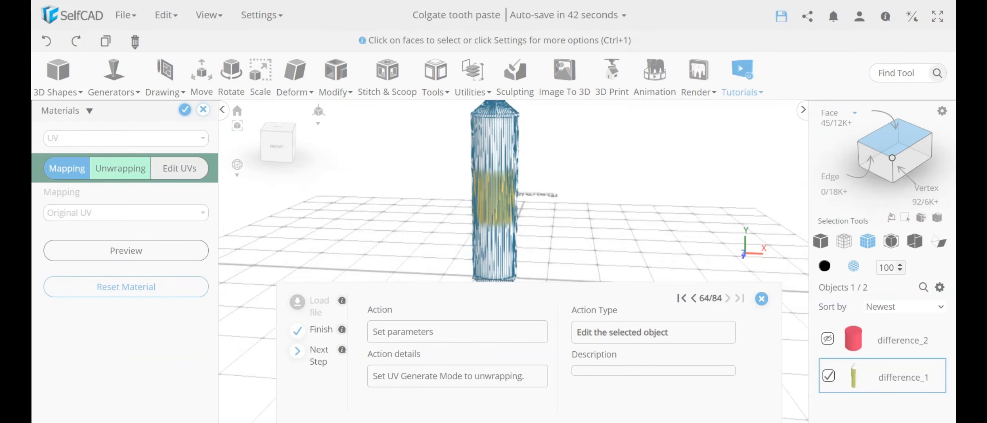
click(129, 180)
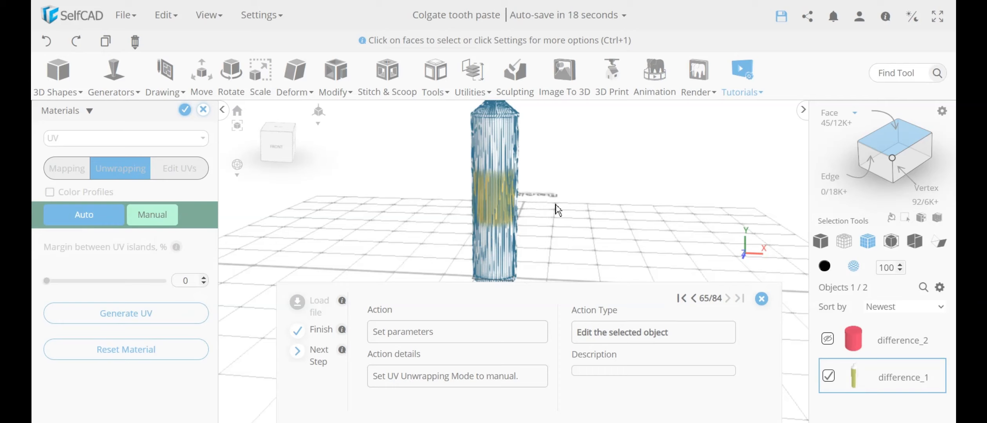
click(158, 220)
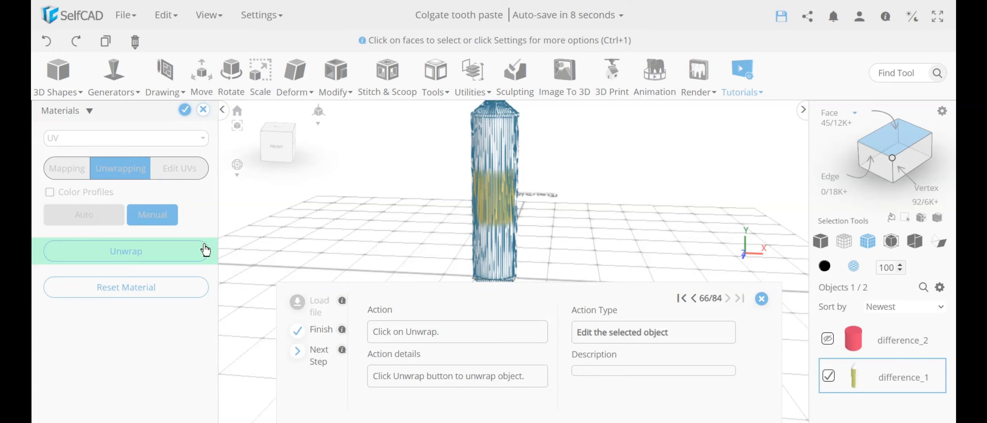
click(139, 256)
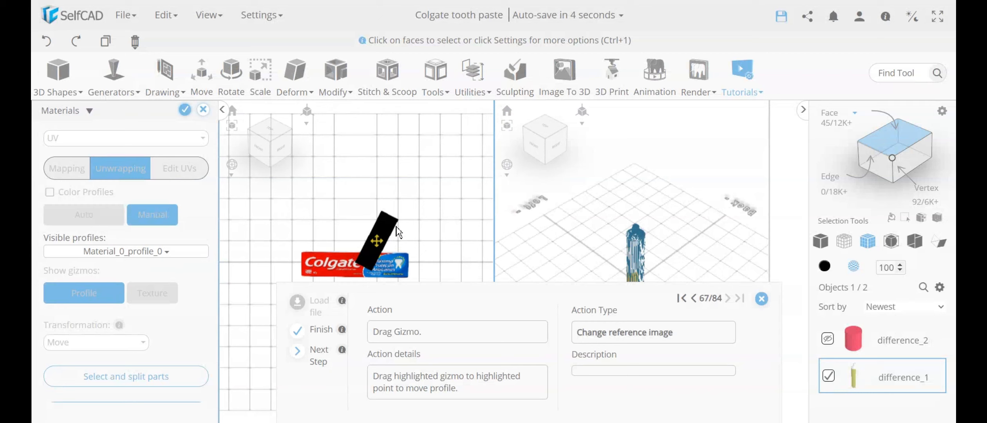
- Move the tilted black UV profile onto the middle of the Colgate image, between its red and blue areas
scroll(378, 247, up, 5)
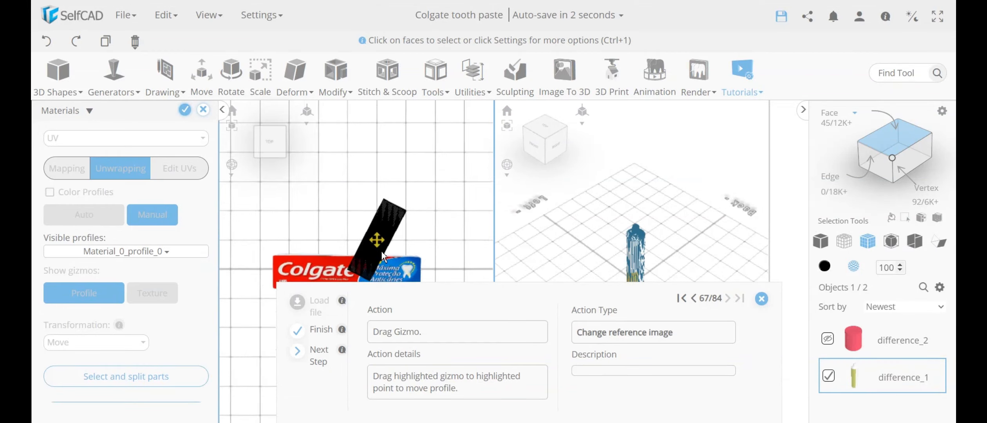
scroll(383, 235, down, 5)
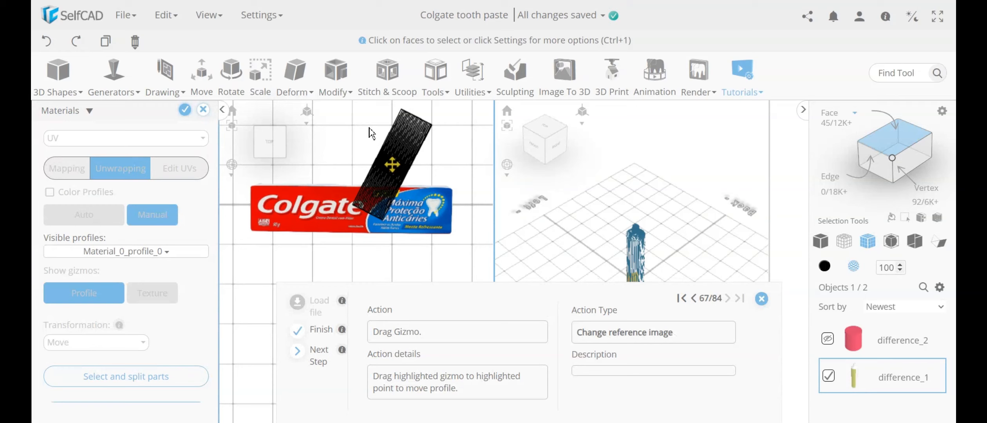
scroll(418, 214, up, 3)
scroll(429, 224, down, 4)
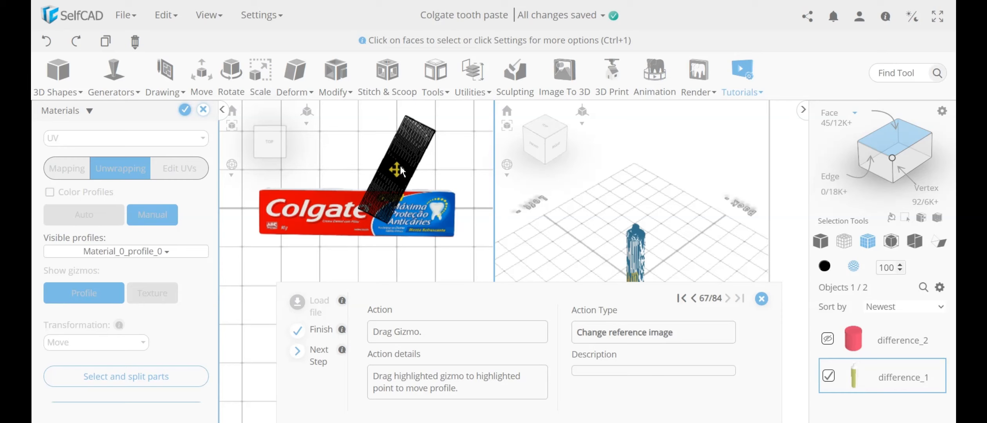
scroll(642, 262, up, 5)
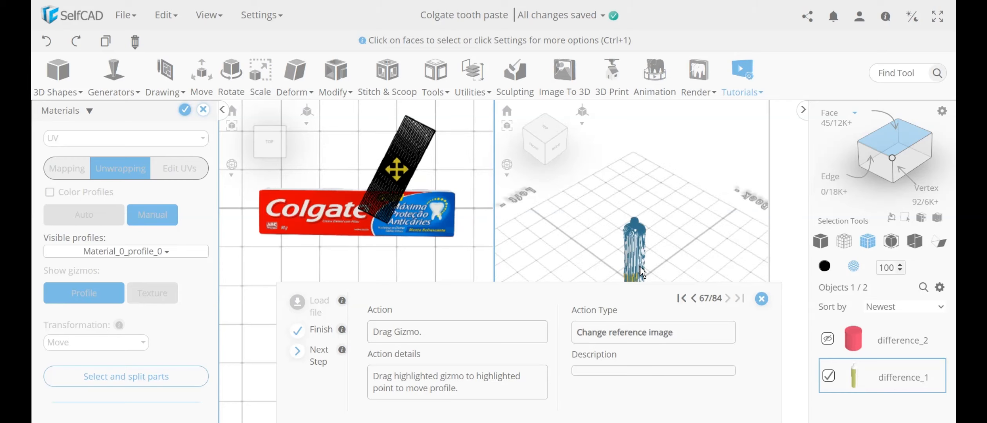
scroll(641, 259, up, 5)
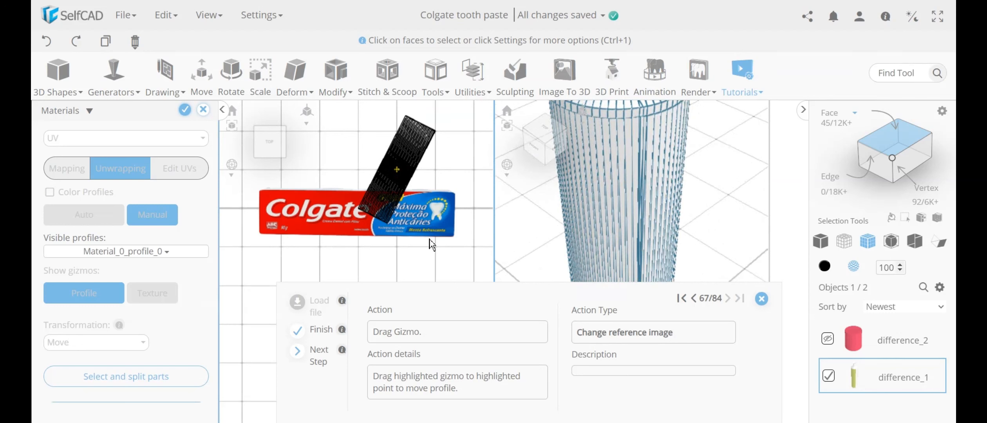
scroll(441, 247, down, 2)
scroll(625, 210, down, 3)
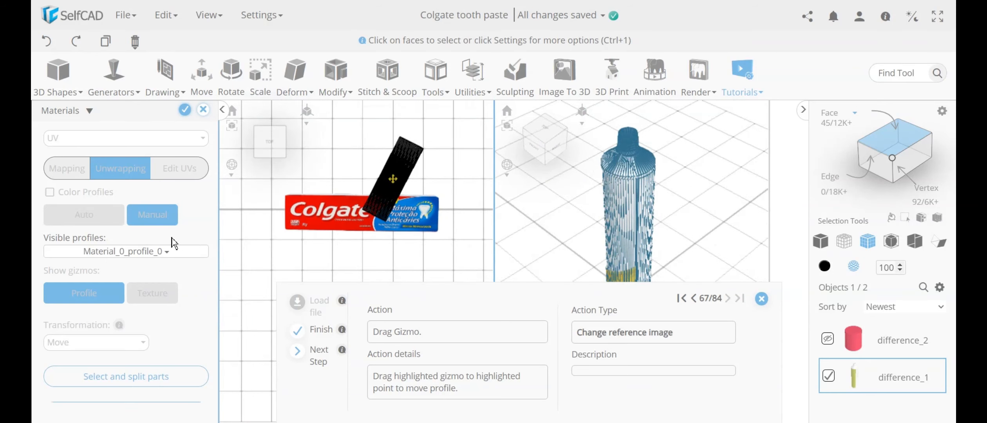
click(156, 226)
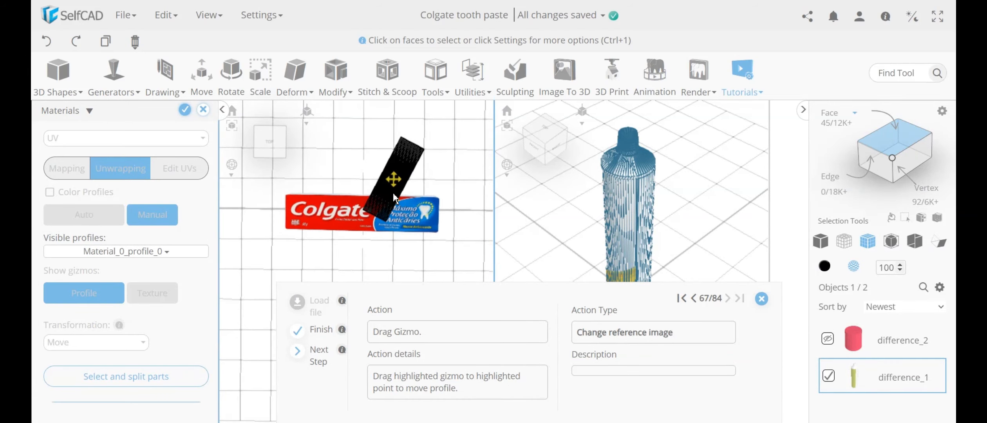
drag(395, 184, 356, 213)
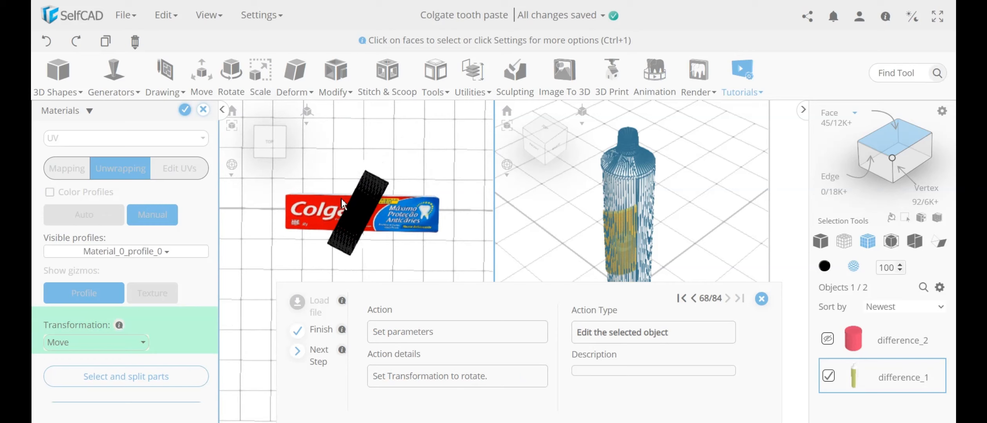
- Set the profile transformation to Rotate and turn the black UV profile until it lies nearly along the length of the Colgate image
click(123, 345)
click(65, 265)
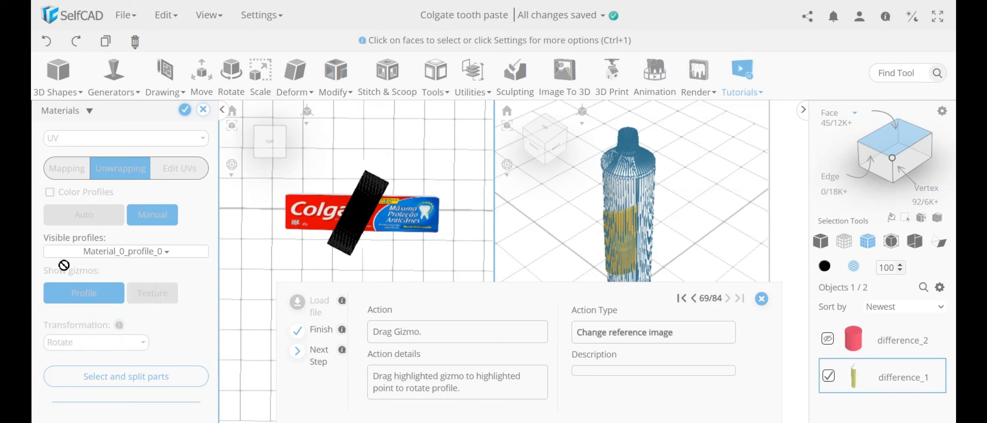
scroll(368, 218, up, 5)
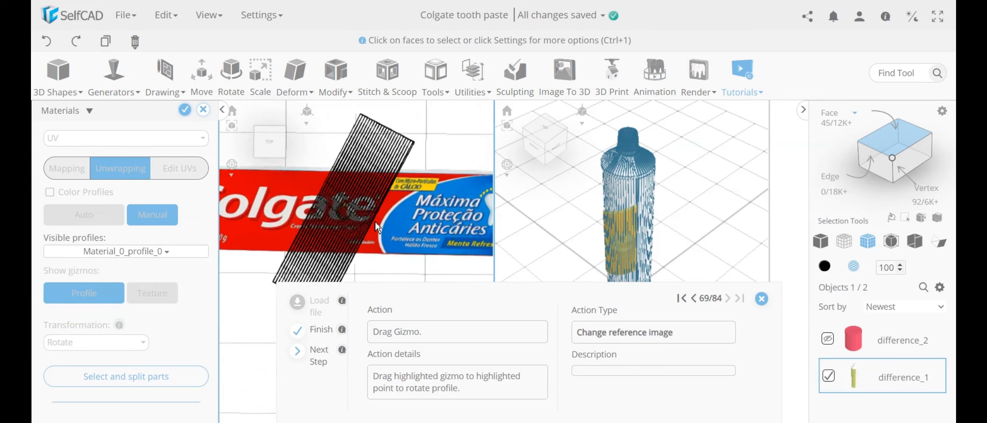
scroll(371, 215, down, 5)
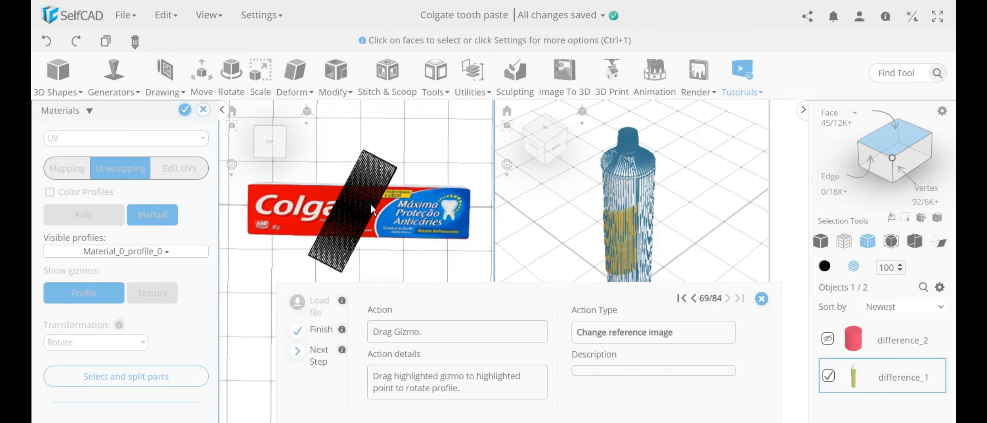
scroll(361, 203, up, 5)
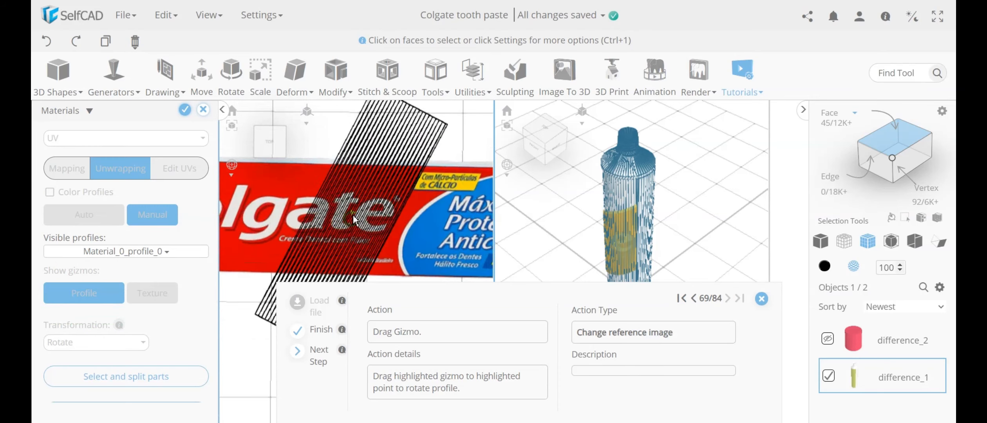
mouse_move(353, 214)
mouse_down()
mouse_move(401, 192)
mouse_move(470, 191)
mouse_up()
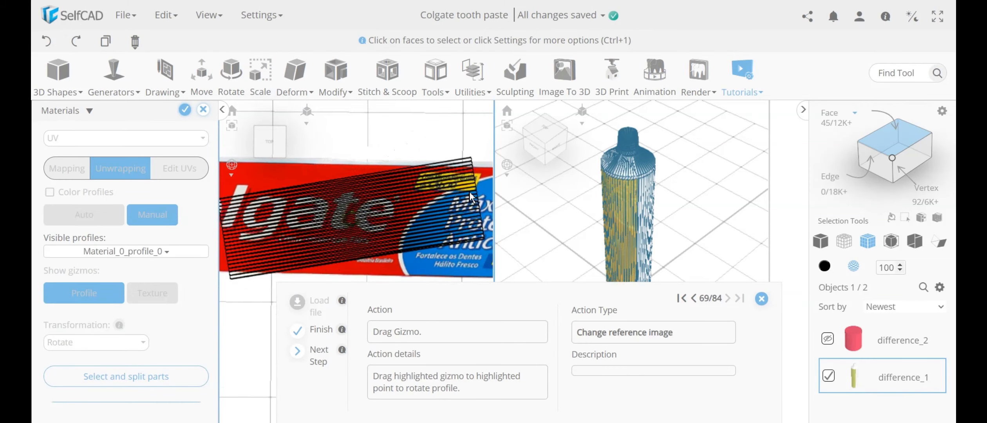
scroll(469, 191, down, 8)
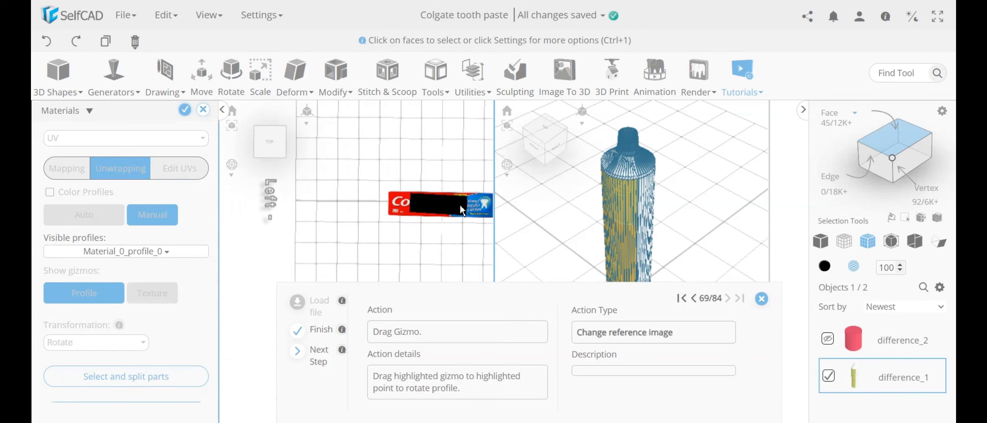
scroll(460, 206, down, 2)
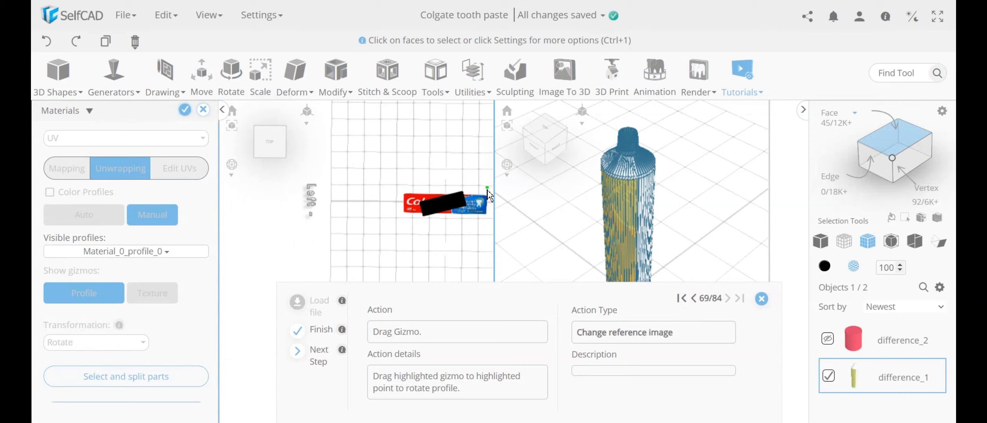
drag(487, 190, 489, 194)
scroll(439, 221, up, 5)
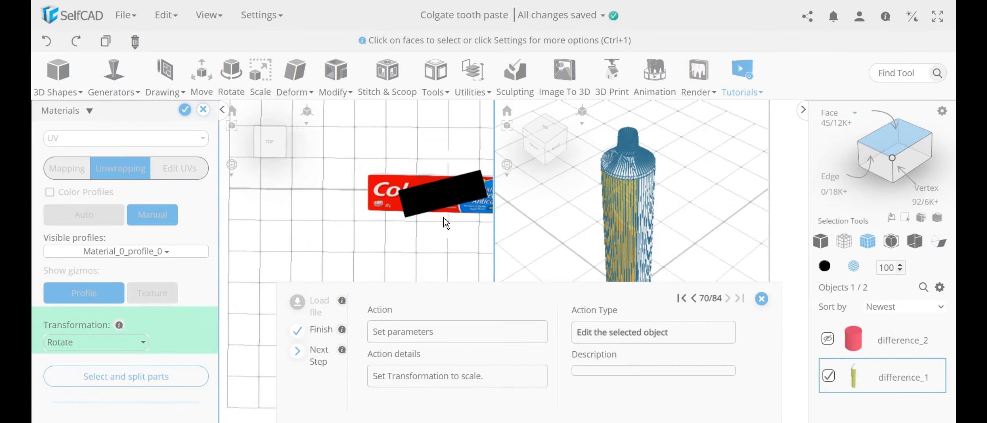
right_drag(379, 242, 381, 244)
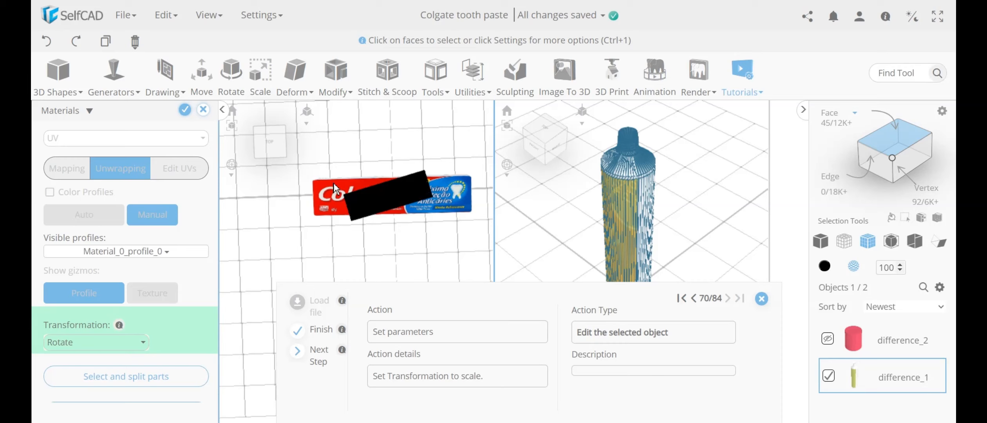
- Set the transformation to Scale, enlarge the UV profile over the Colgate image through the tutorial's scaling steps, and finalize the materials
click(121, 343)
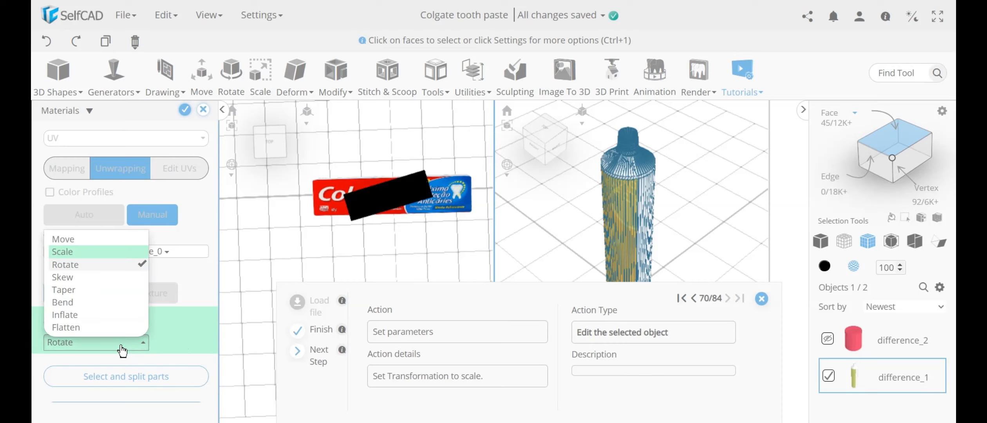
click(73, 252)
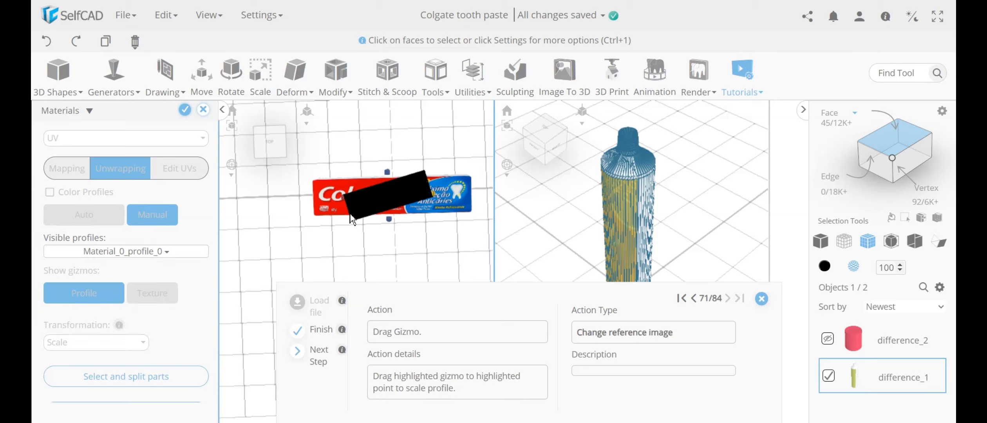
click(320, 354)
click(321, 355)
click(320, 355)
click(321, 356)
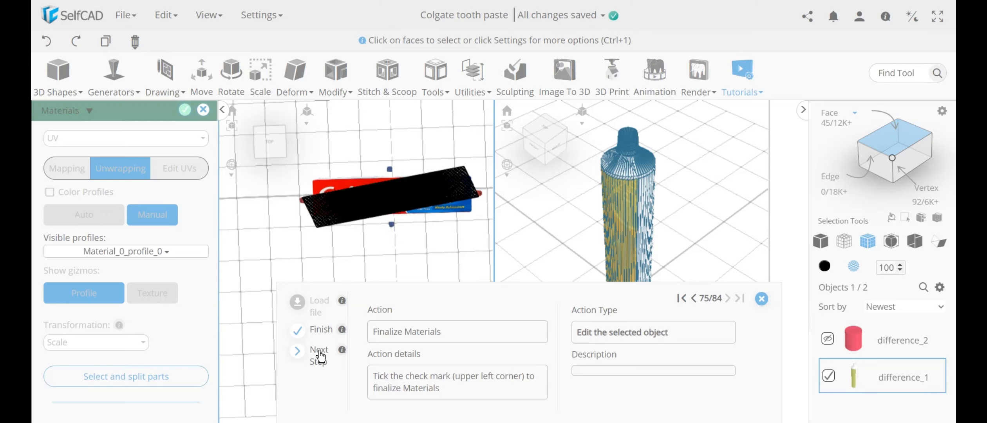
click(320, 355)
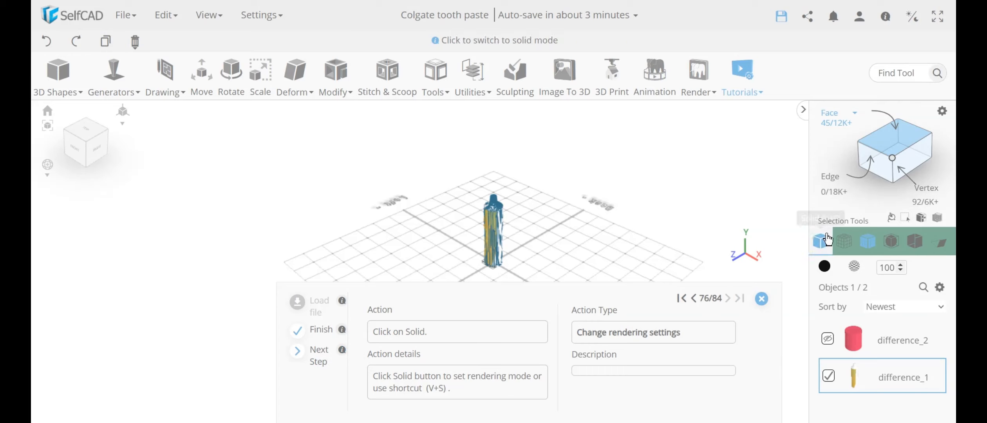
- Switch the display to Solid and deselect the highlighted tube regions
click(825, 246)
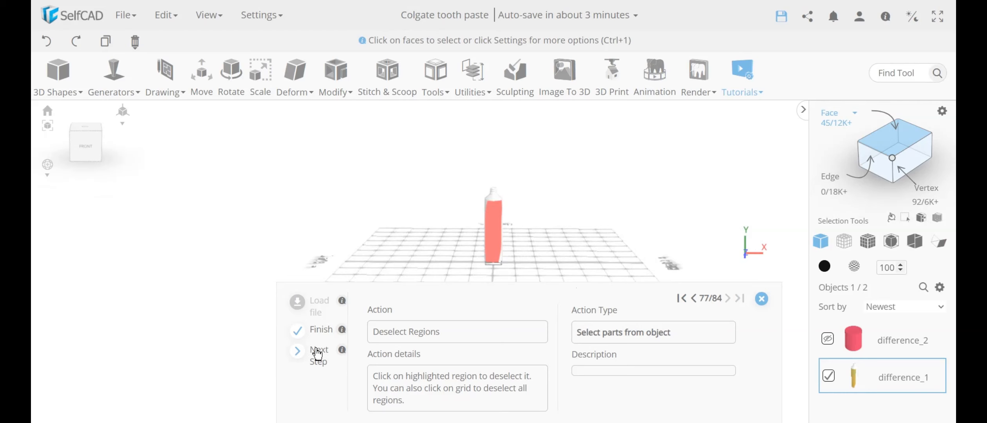
click(317, 353)
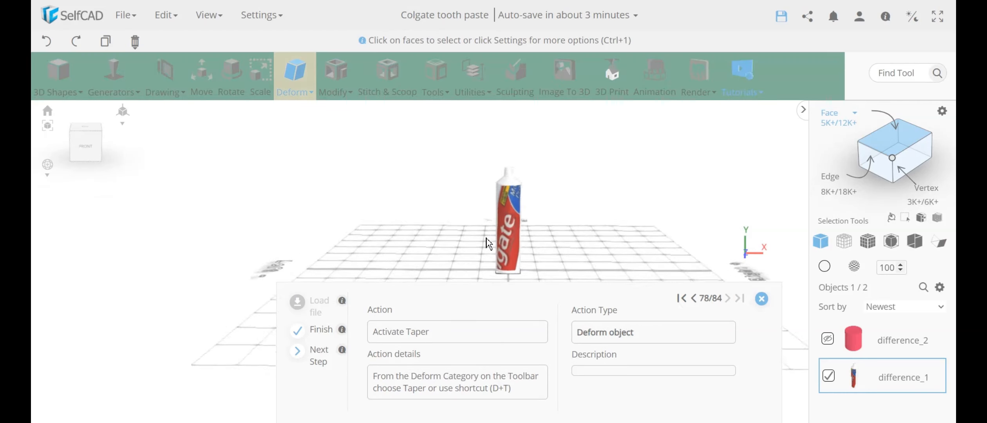
- Start the Taper deformation on the toothpaste tube and set its origin layer to Top
click(307, 104)
click(309, 138)
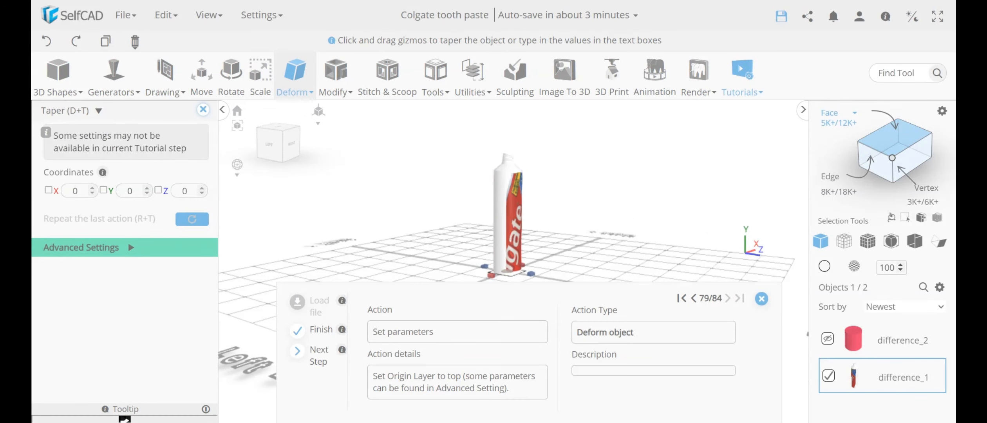
click(119, 247)
click(194, 332)
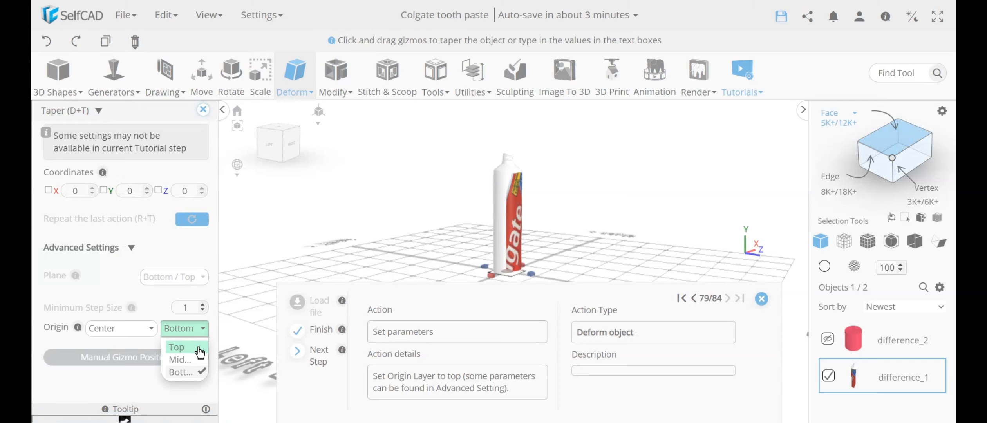
click(195, 345)
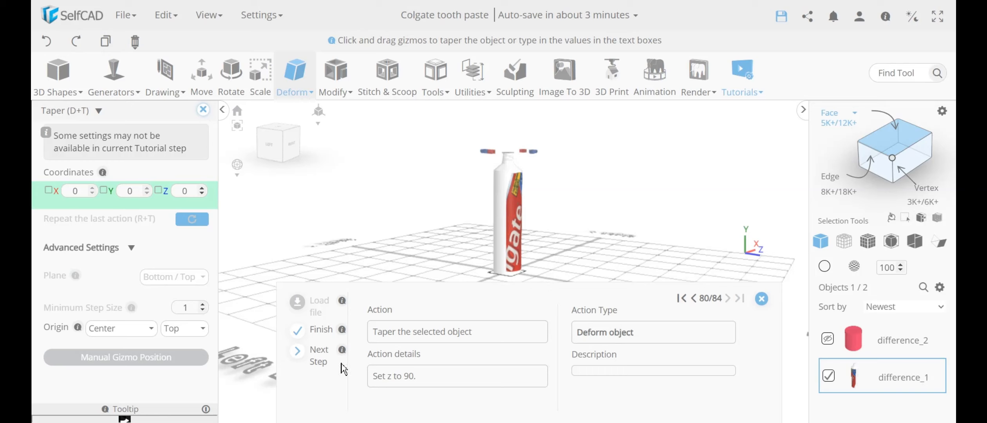
- Taper the tube by 90 in Z and -20 in X using the tutorial's values, and close the Taper tool
click(318, 356)
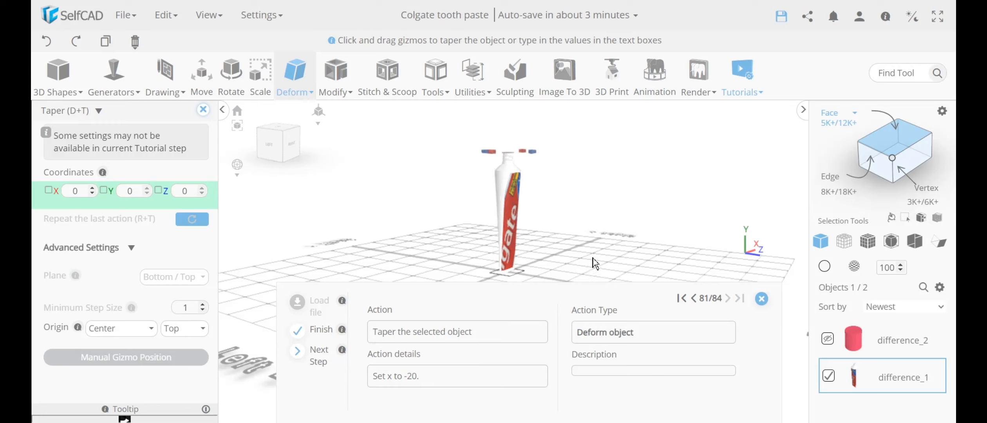
middle_drag(593, 258, 441, 366)
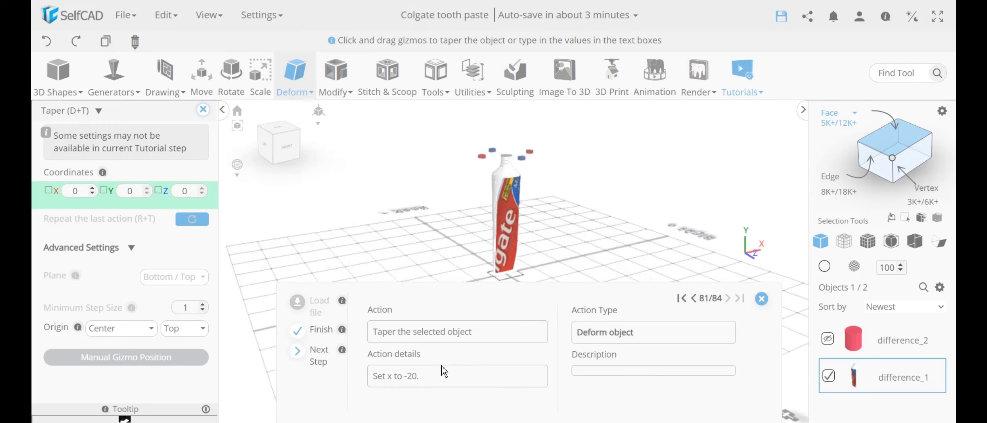
click(317, 354)
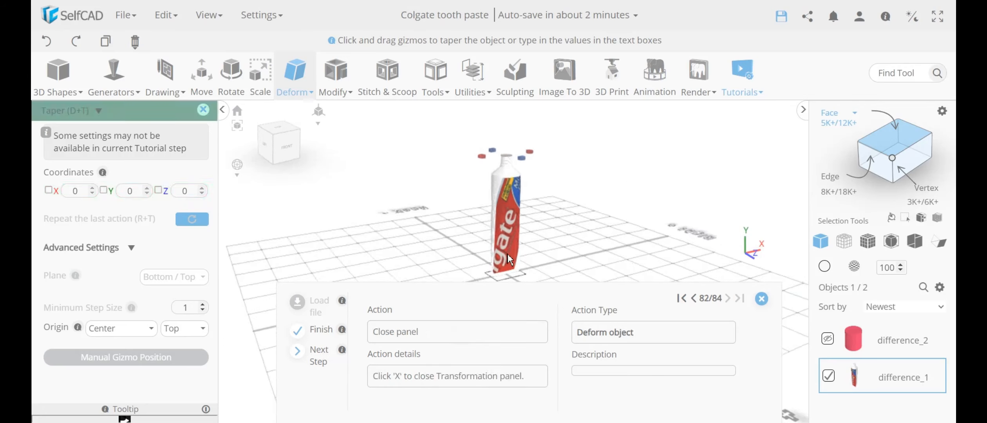
mouse_move(567, 254)
middle_down()
mouse_move(502, 260)
mouse_move(549, 251)
middle_up()
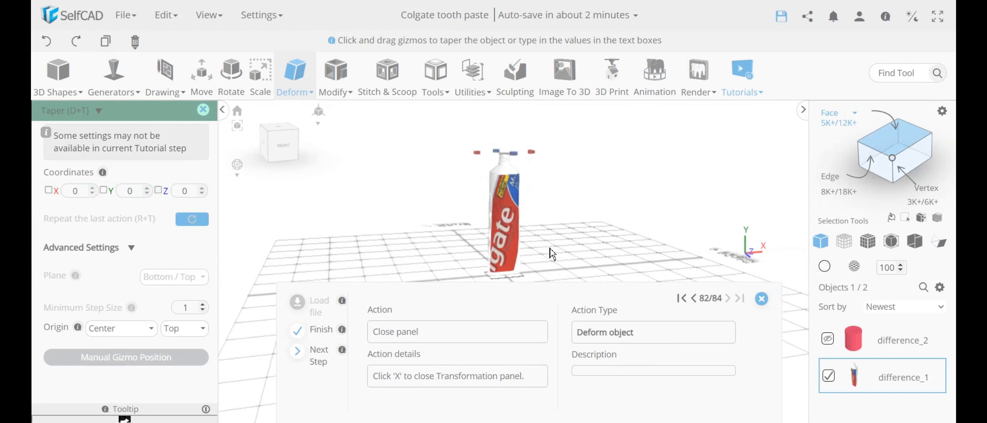
click(202, 110)
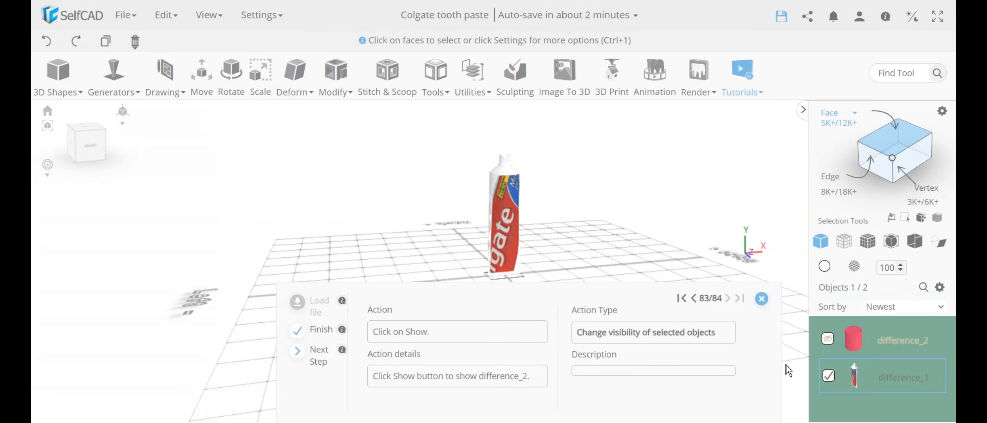
- Show the hidden red cap difference_2 and close the interactive tutorial at its last step
click(828, 339)
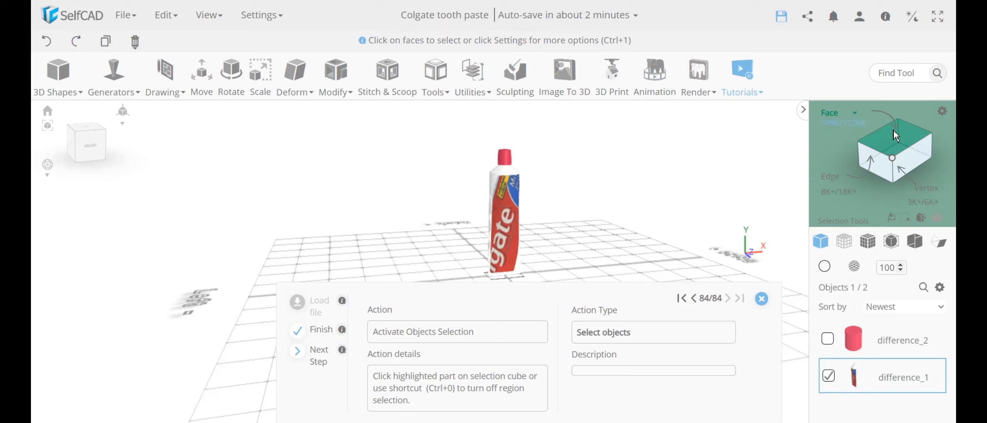
click(318, 352)
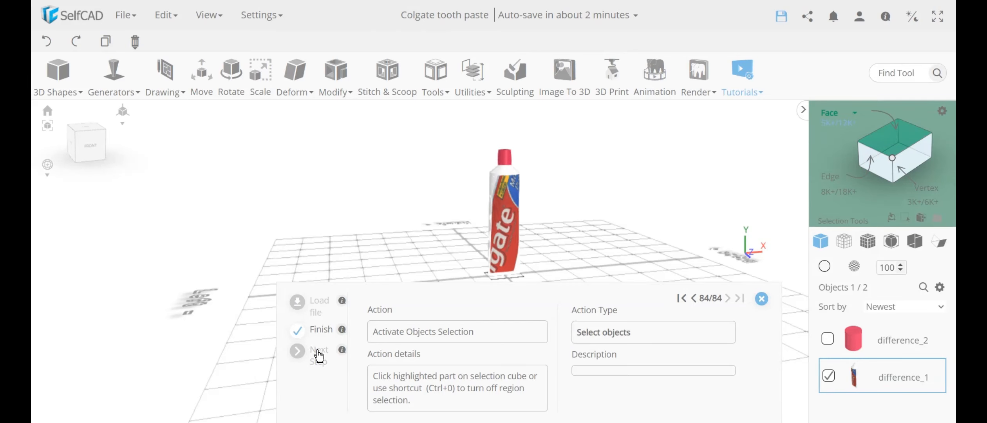
click(762, 299)
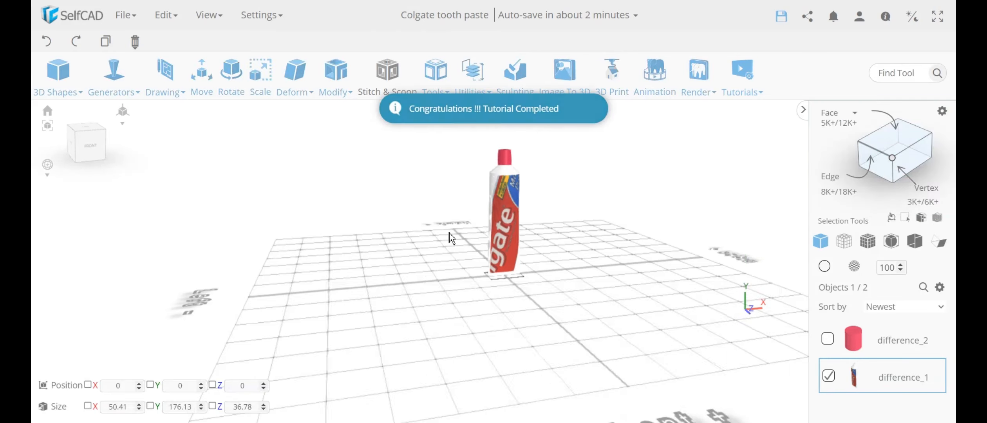
- Inspect the capped tube up close and open the material settings of difference_1
scroll(513, 202, up, 5)
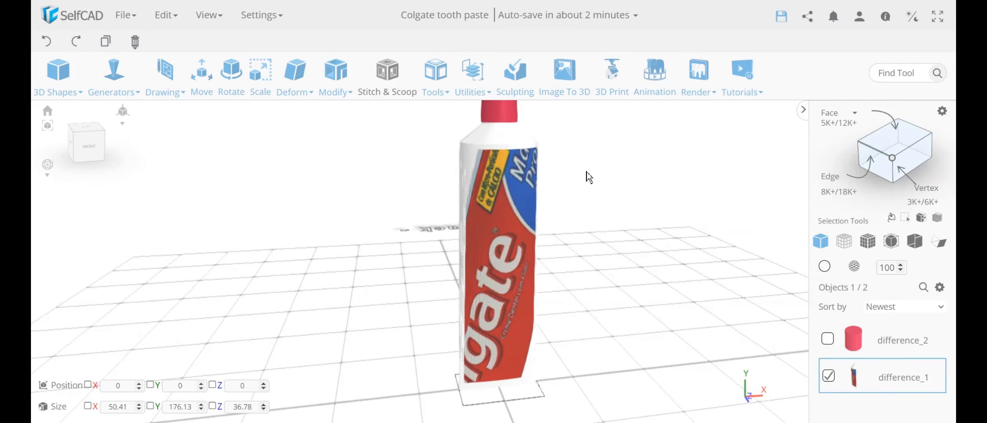
scroll(560, 280, down, 2)
right_drag(538, 293, 484, 263)
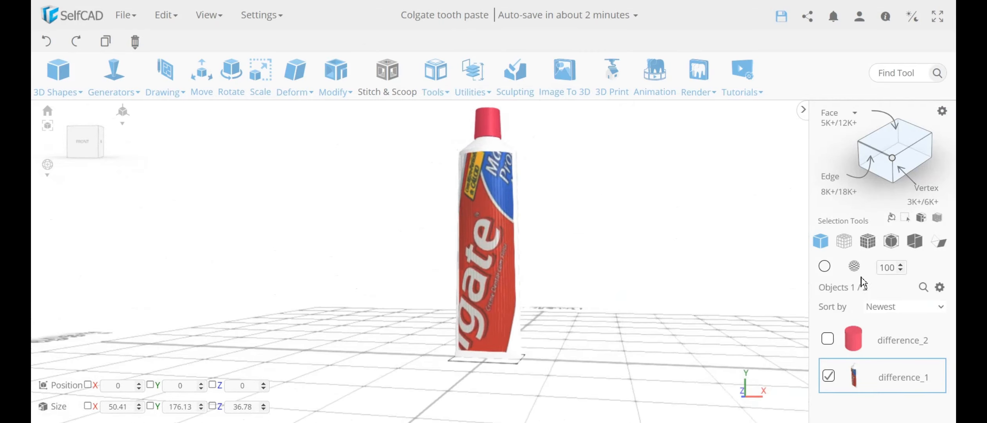
click(853, 268)
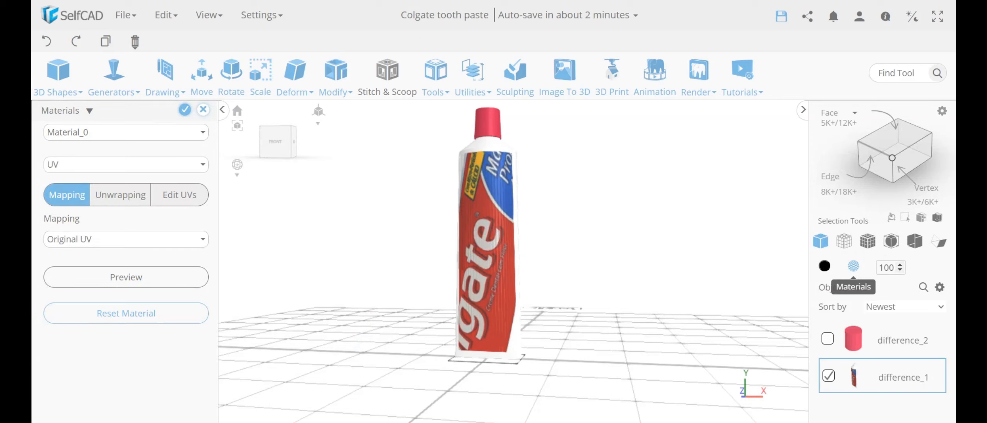
click(103, 135)
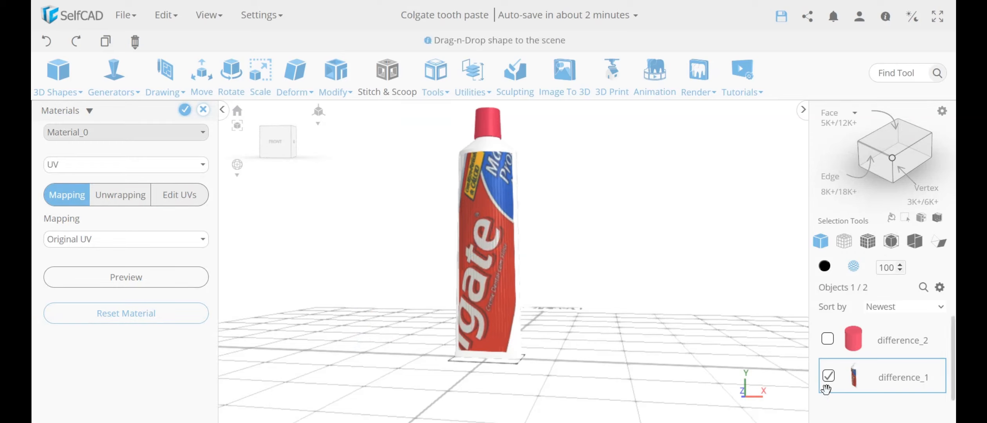
drag(391, 330, 439, 362)
- Select Material_1 of the tube, switch to Edit UVs, and preview its UV profile over the Colgate image
click(122, 133)
click(111, 156)
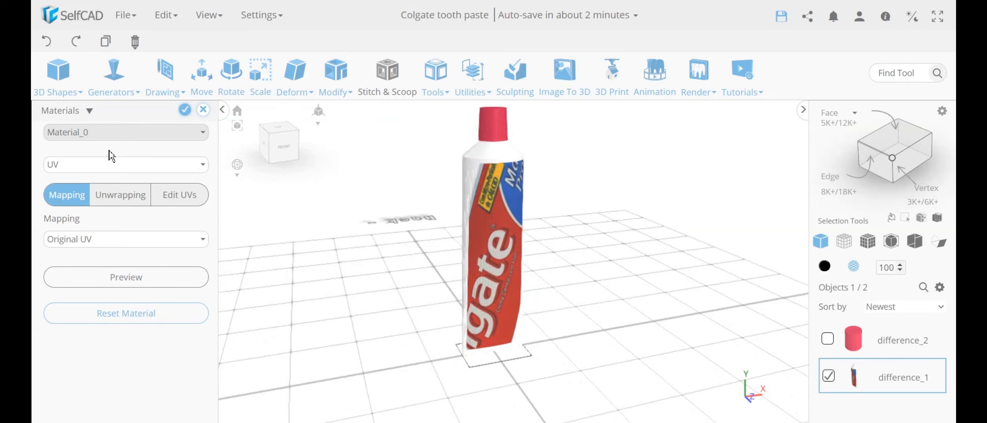
click(110, 134)
click(106, 162)
click(189, 199)
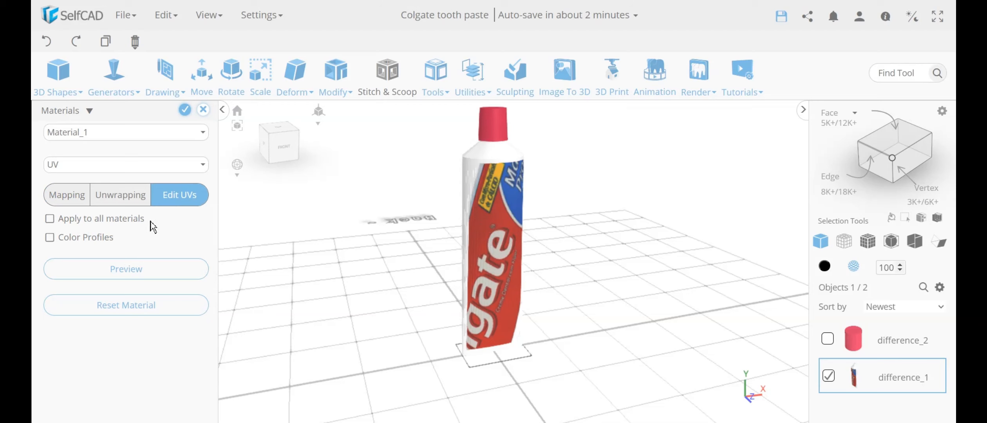
click(130, 270)
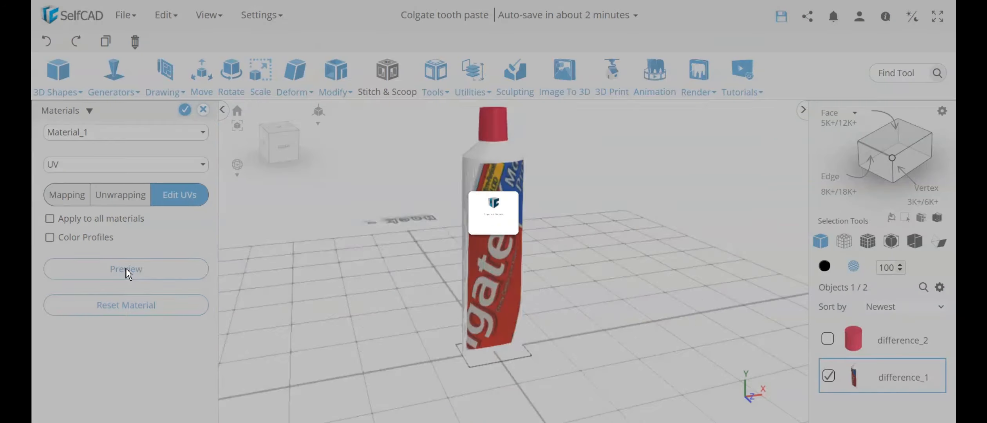
scroll(367, 272, up, 1)
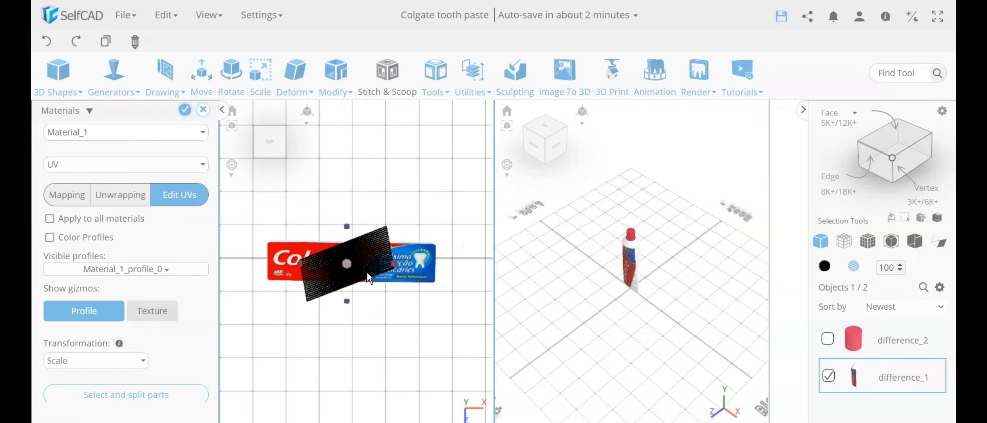
- Rotate the Material_1 UV profile until it lies level along the Colgate image
scroll(129, 352, down, 2)
click(108, 305)
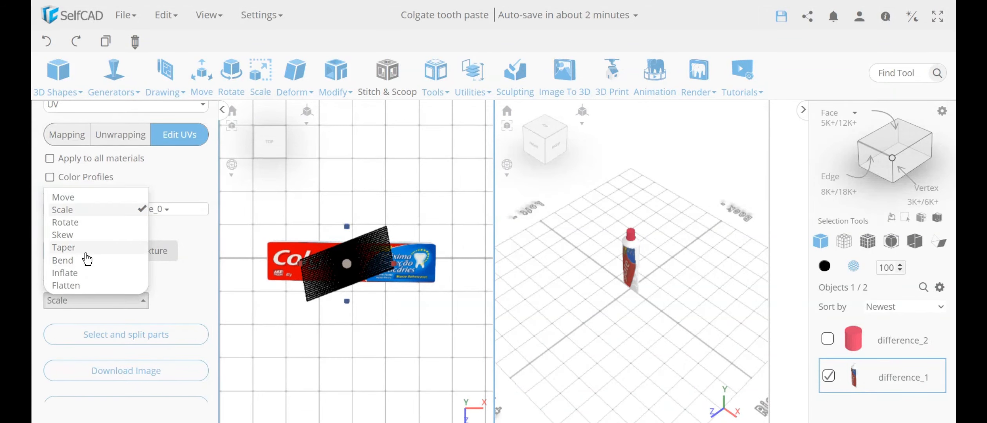
click(75, 222)
drag(347, 260, 358, 235)
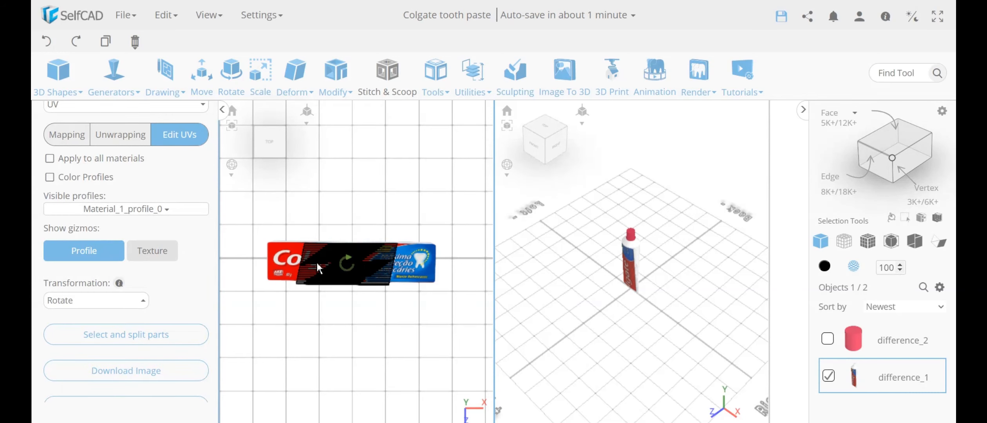
- Flatten both short ends of the UV profile so they run straight across the Colgate image
click(100, 303)
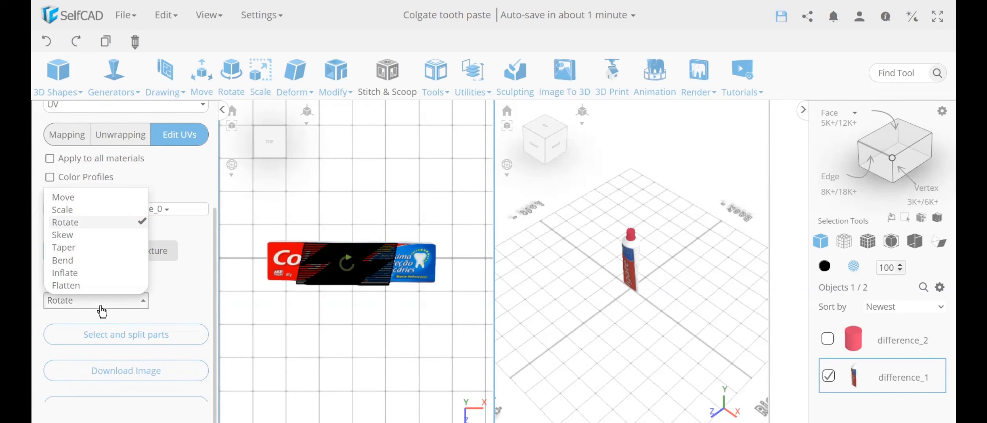
click(77, 284)
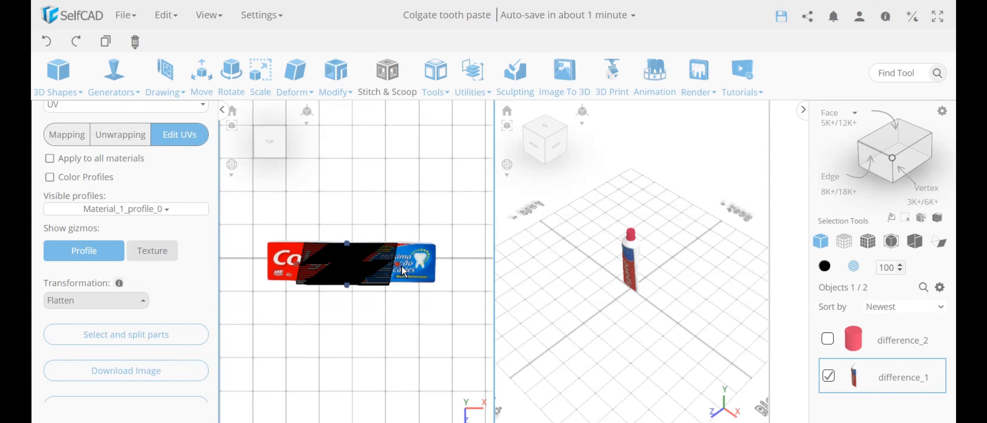
drag(402, 264, 396, 265)
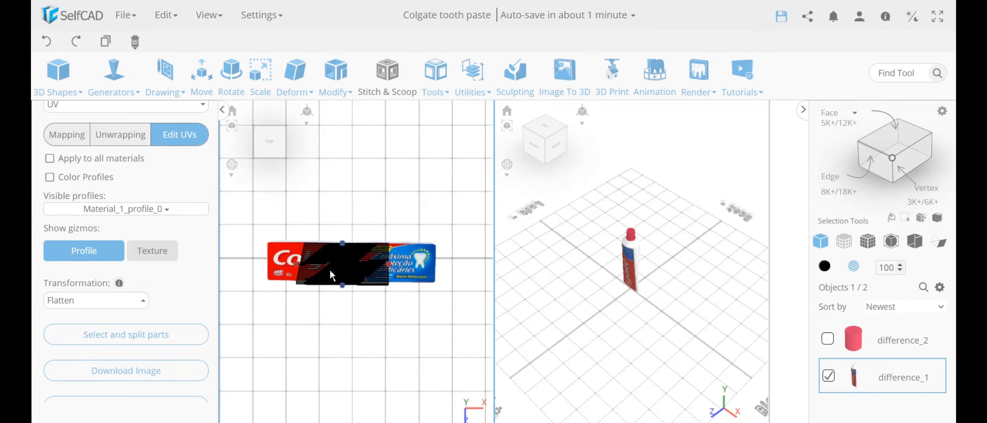
drag(297, 265, 348, 283)
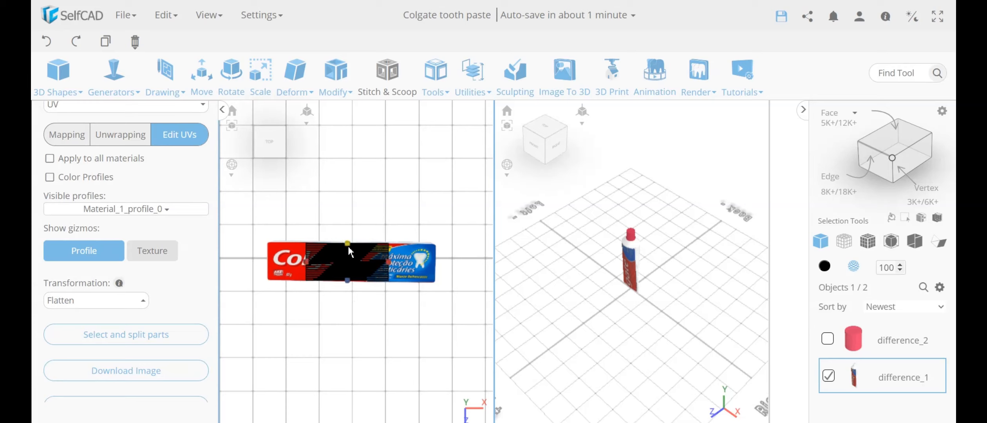
- Scale the UV profile lengthwise to span the full width of the Colgate image and apply the material changes
click(109, 301)
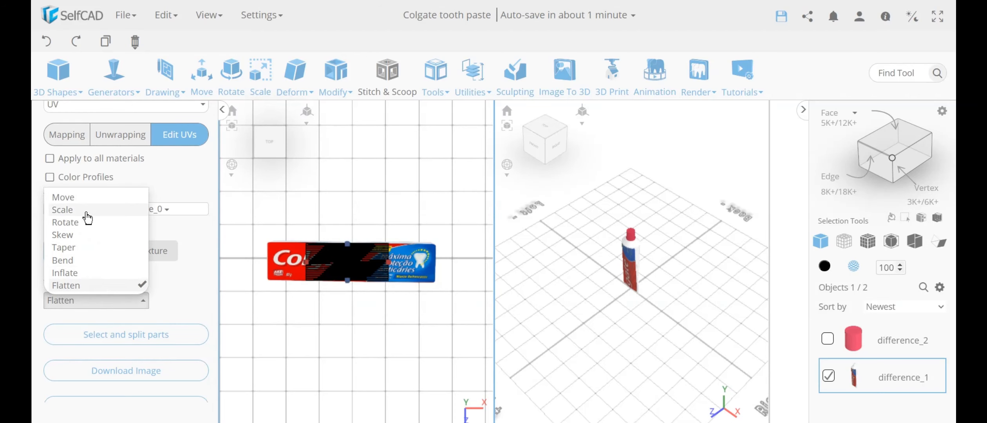
click(75, 209)
drag(389, 264, 437, 271)
drag(310, 261, 272, 266)
scroll(161, 243, up, 2)
click(185, 110)
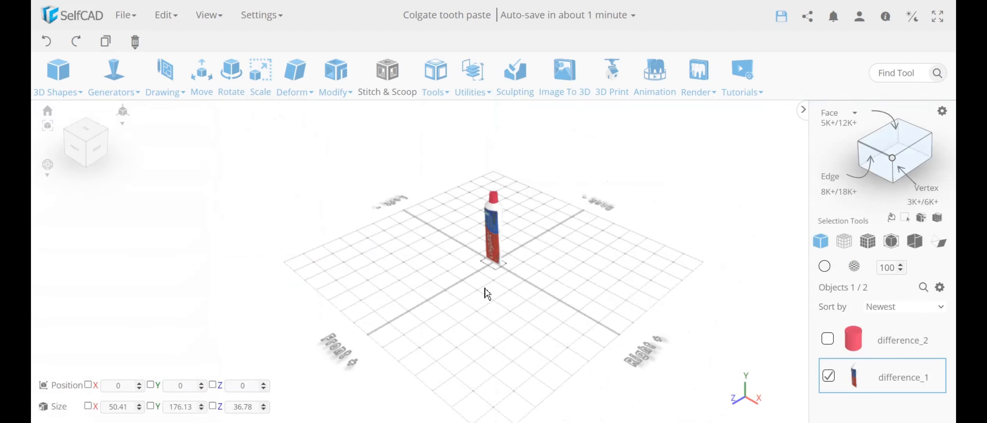
- Inspect the label on the tube and reopen the UV profile preview of Material_1 on difference_1
scroll(466, 213, up, 8)
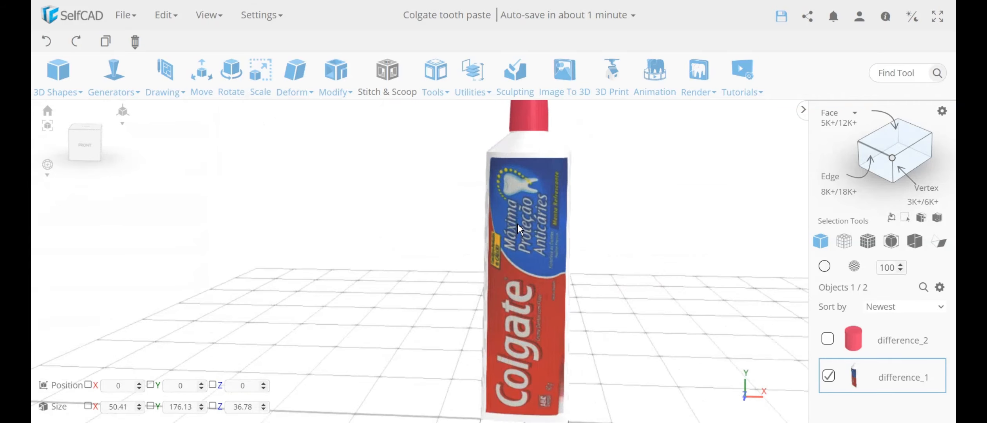
right_drag(606, 255, 626, 289)
right_drag(550, 273, 534, 421)
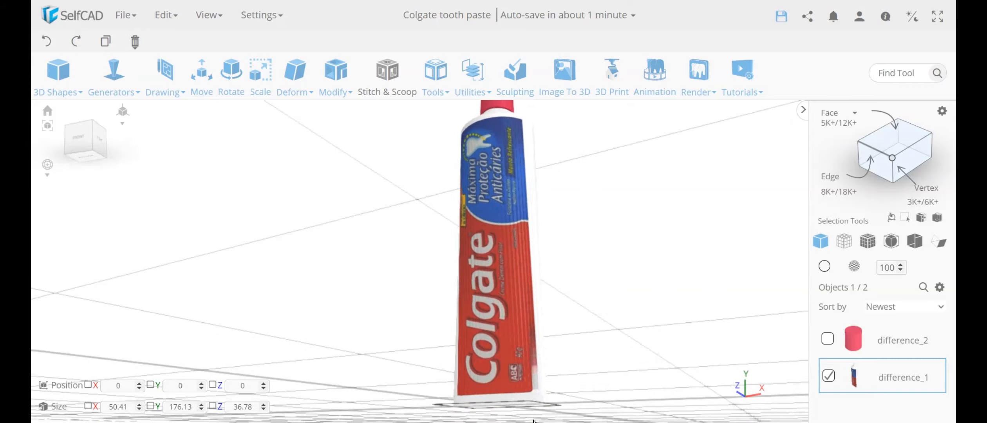
right_drag(542, 384, 553, 368)
click(853, 266)
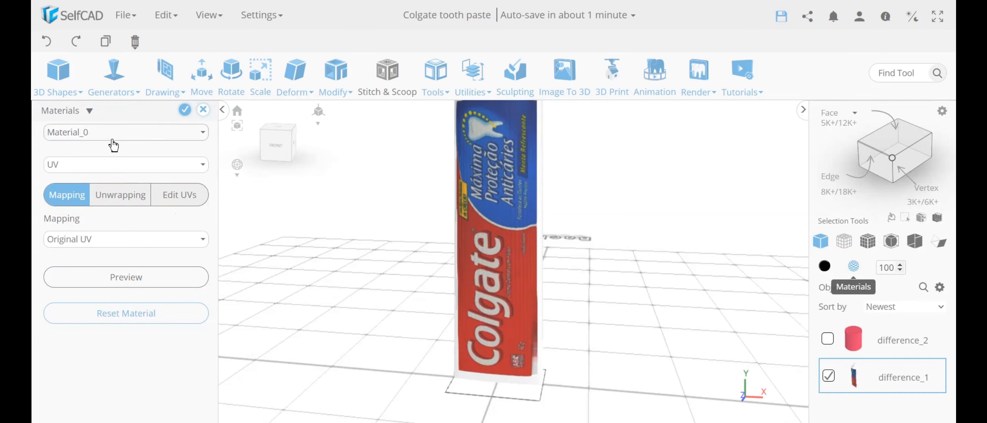
click(112, 135)
click(99, 162)
click(186, 196)
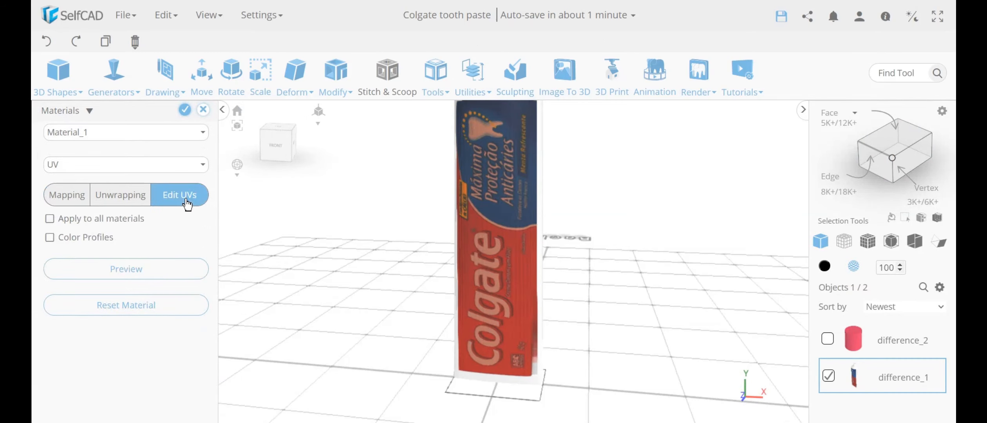
click(147, 274)
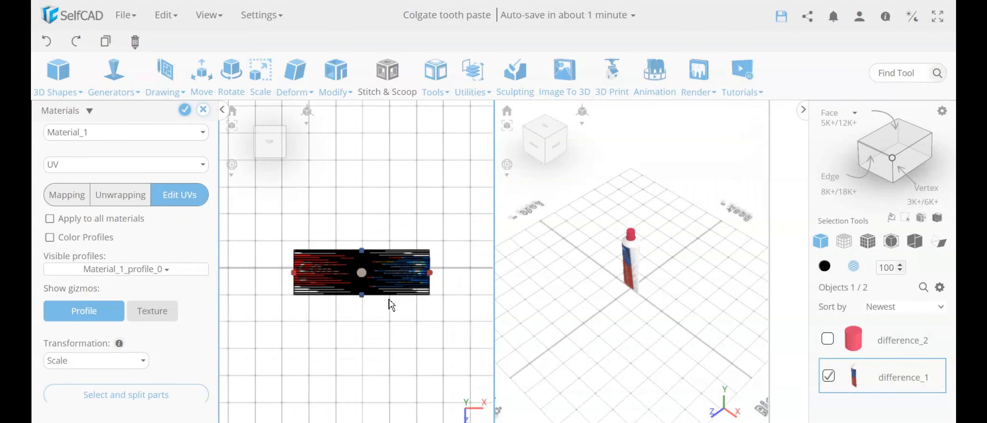
- Scale the UV profile down in height to match the Colgate image, apply it, and check the label up close
click(112, 362)
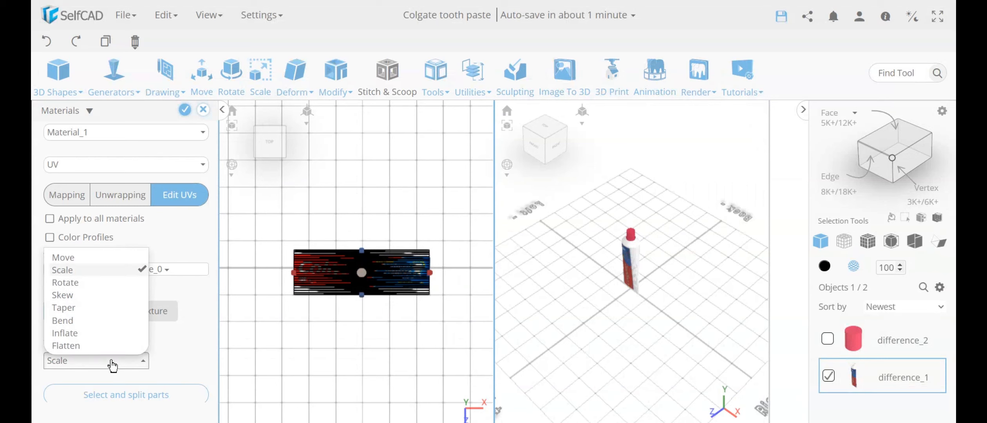
click(315, 303)
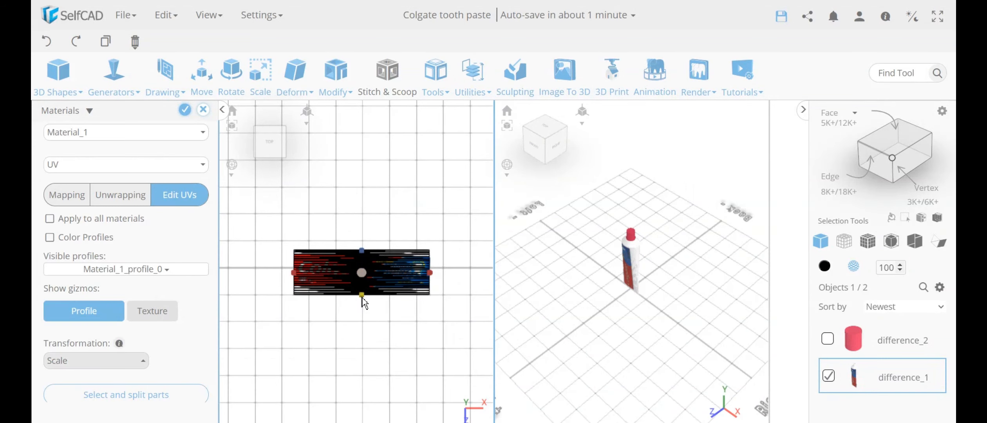
drag(362, 297, 361, 261)
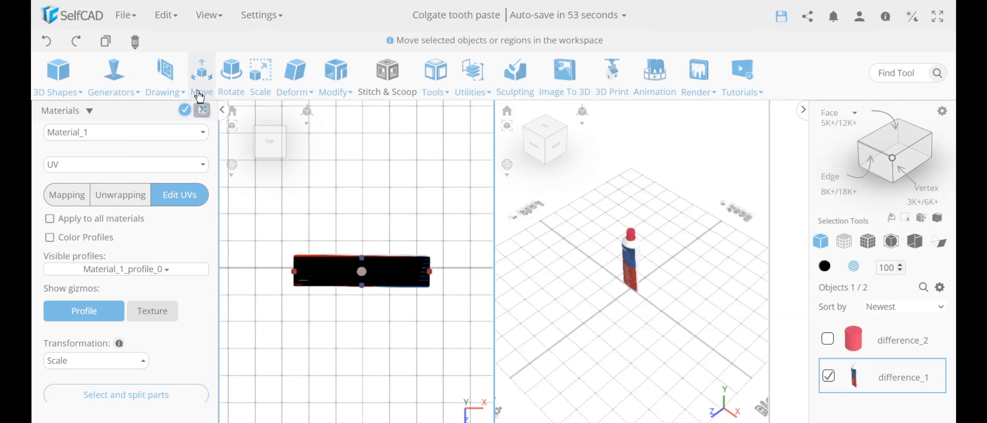
click(185, 111)
right_drag(370, 277, 513, 254)
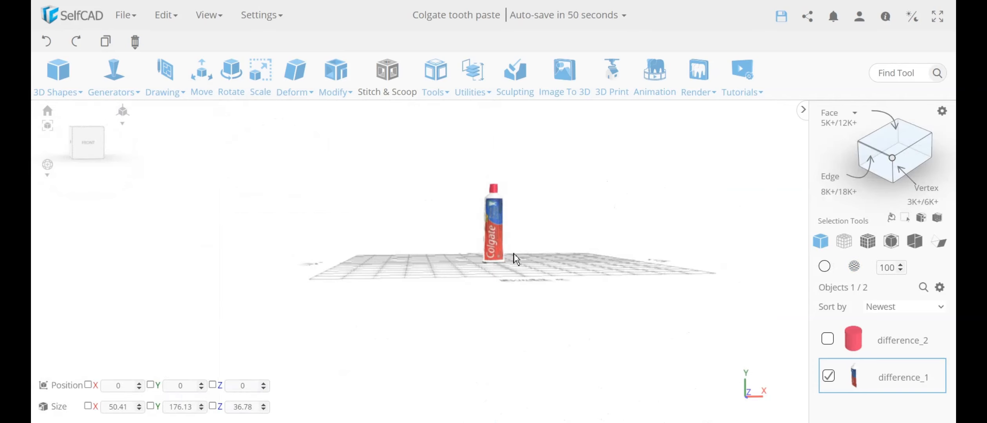
scroll(502, 247, up, 6)
right_drag(528, 284, 516, 250)
middle_drag(516, 251, 512, 308)
mouse_move(511, 308)
right_down()
mouse_move(503, 323)
mouse_move(577, 331)
mouse_move(551, 338)
mouse_move(518, 306)
right_up()
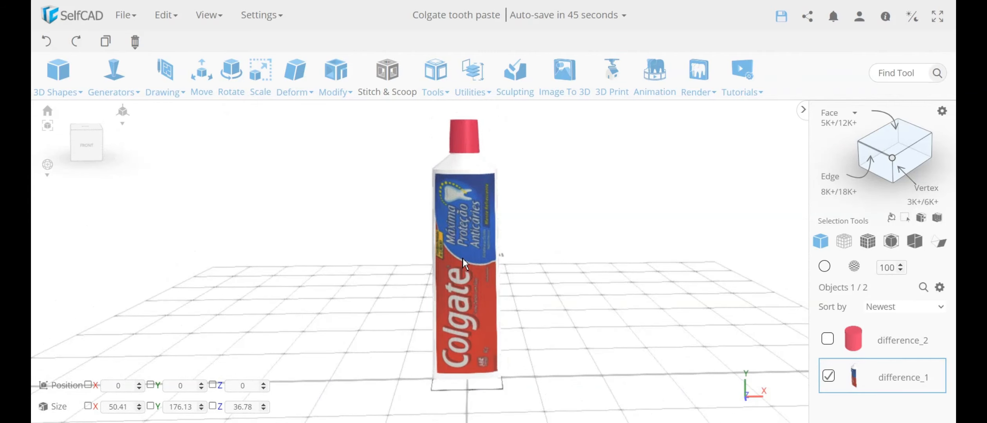
- Rotate difference_1 and difference_2 together by -90 in Z to lay the tube horizontally, and deselect them
click(829, 341)
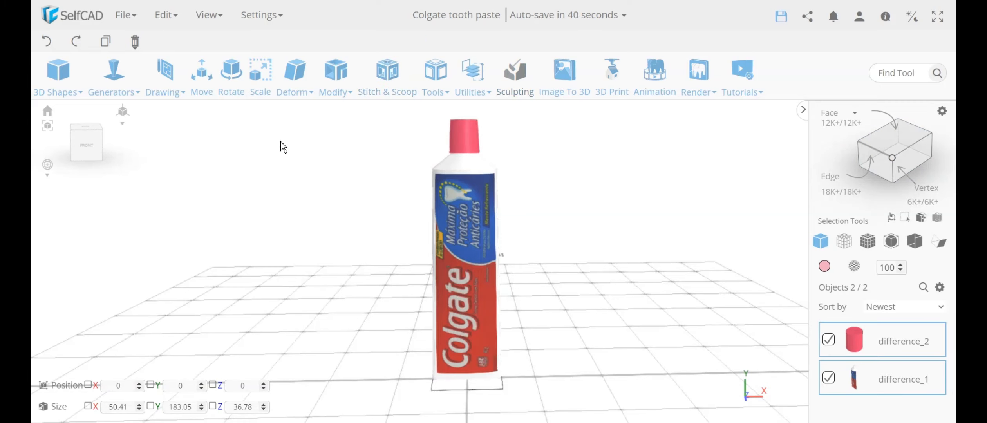
click(235, 92)
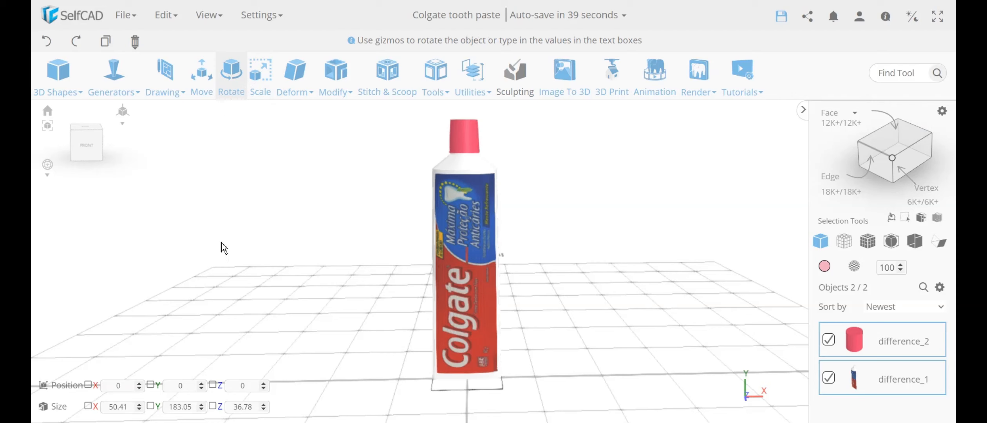
double_click(181, 153)
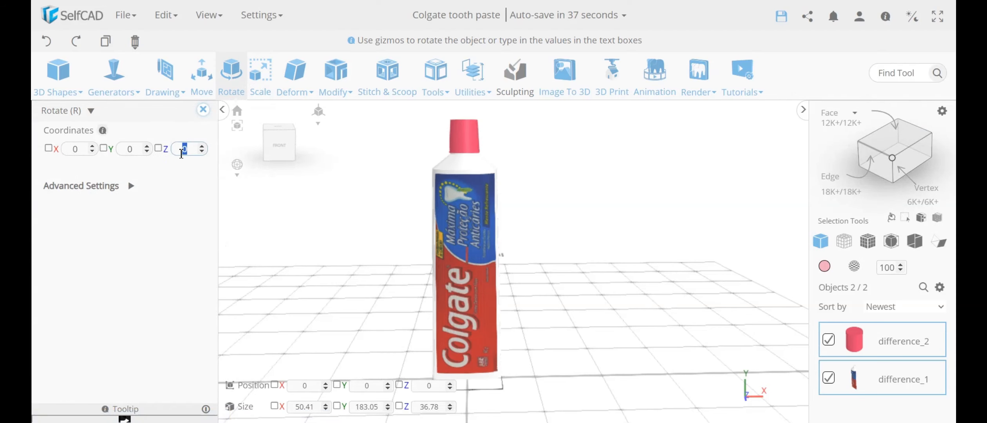
text(-90)
key(Return)
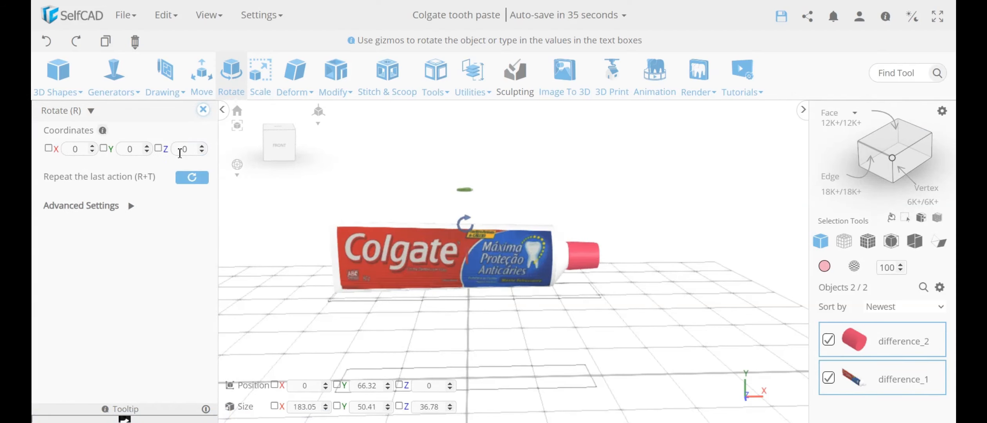
click(203, 111)
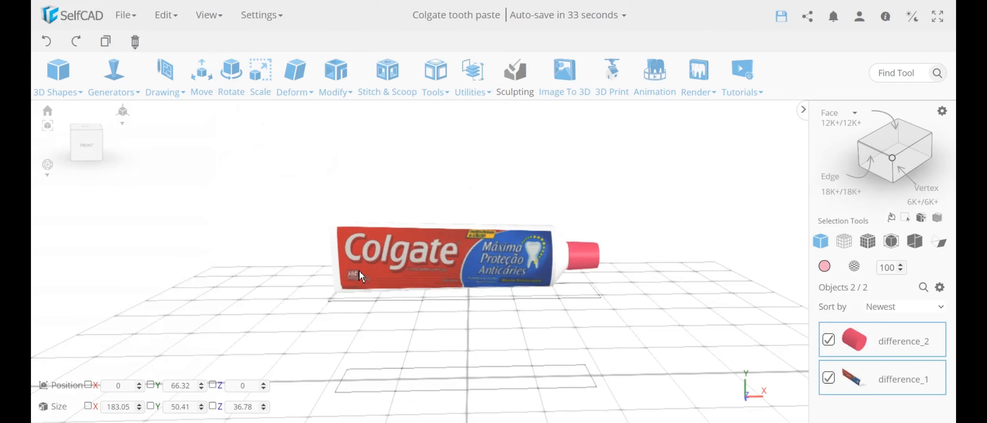
click(512, 341)
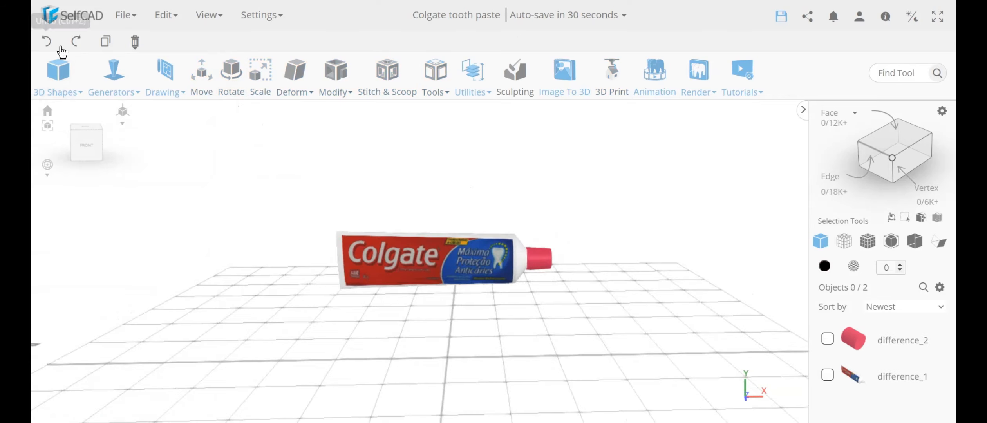
- Start a new cube and reset its parameters to the default values
click(58, 86)
click(67, 113)
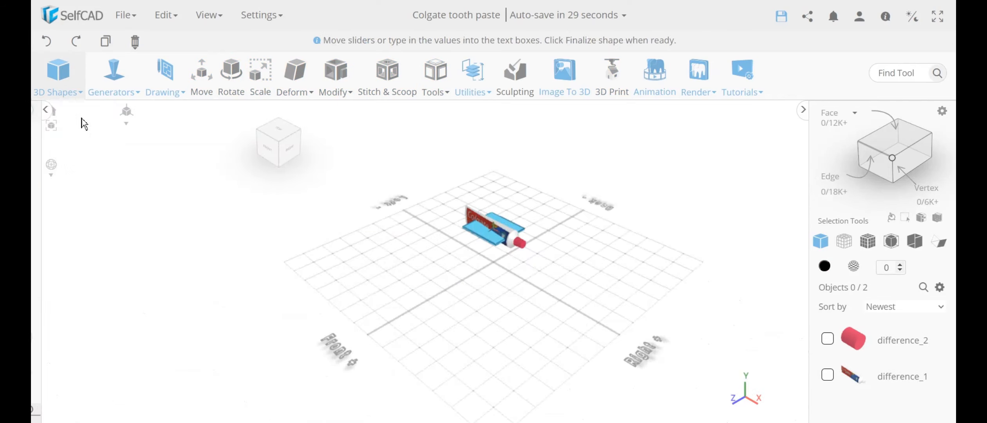
scroll(159, 288, down, 4)
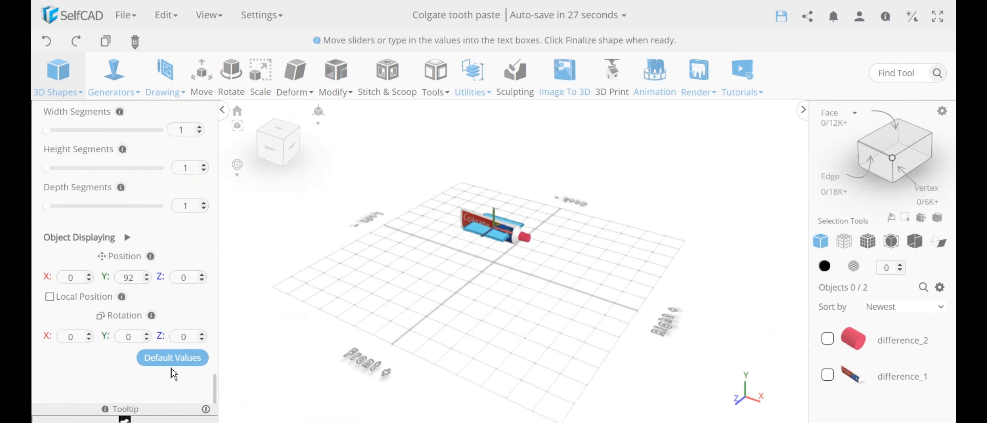
click(163, 358)
scroll(165, 230, up, 5)
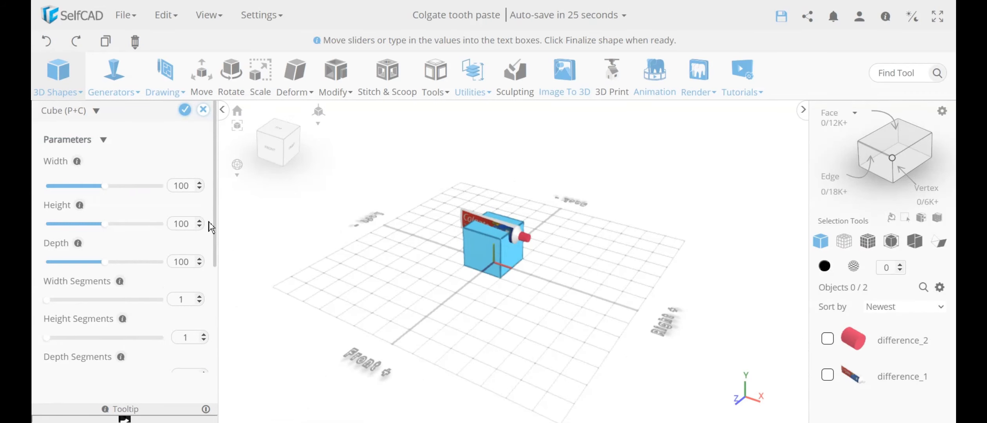
- Set the cube's width to 200, its height to 50 and its depth to 50
double_click(183, 185)
text(2)
key(Return)
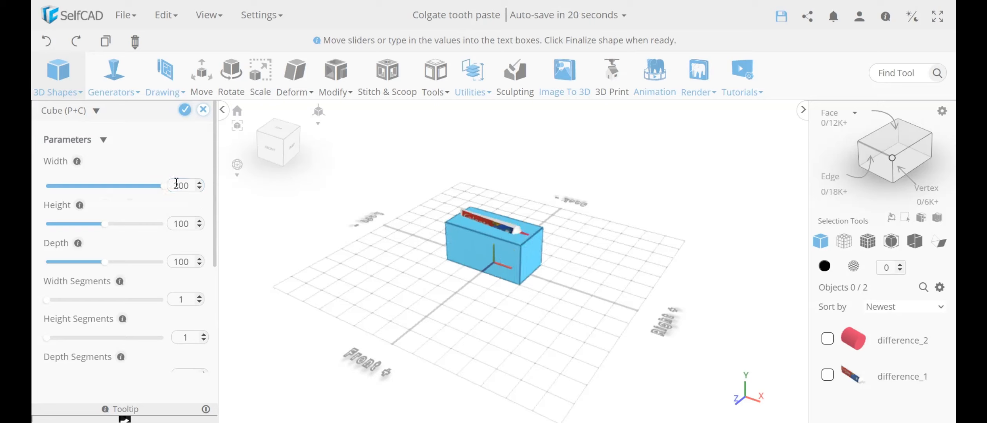
double_click(183, 227)
text(50)
key(Return)
right_drag(435, 270, 465, 249)
double_click(188, 262)
text(50)
key(Return)
- Set the cube's Y position to 25 and finalize the box beneath the toothpaste tube
scroll(170, 323, down, 3)
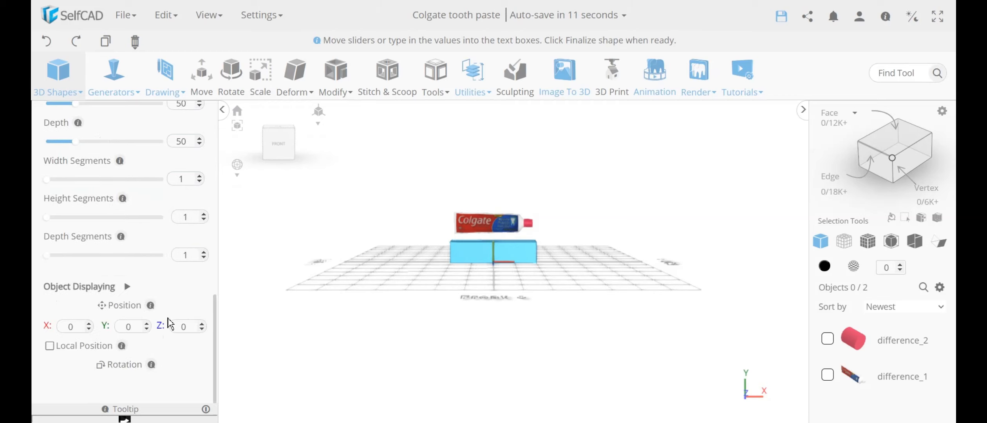
double_click(129, 326)
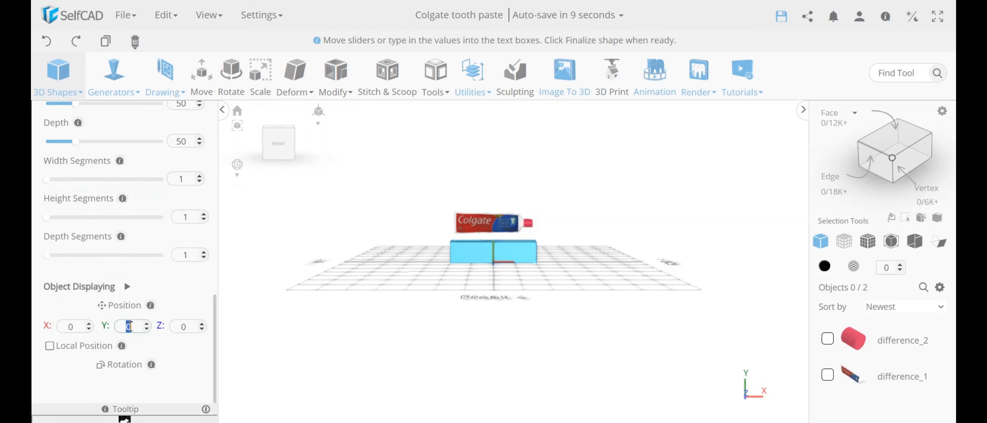
text(50)
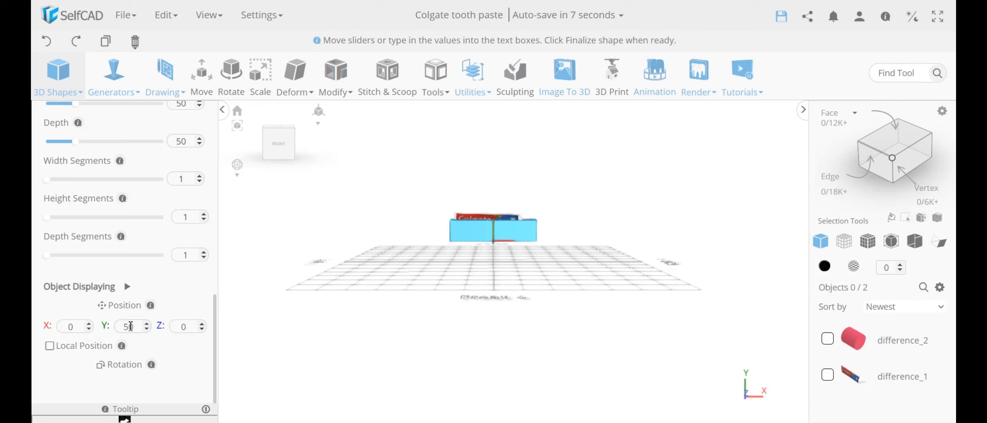
double_click(129, 326)
text(25)
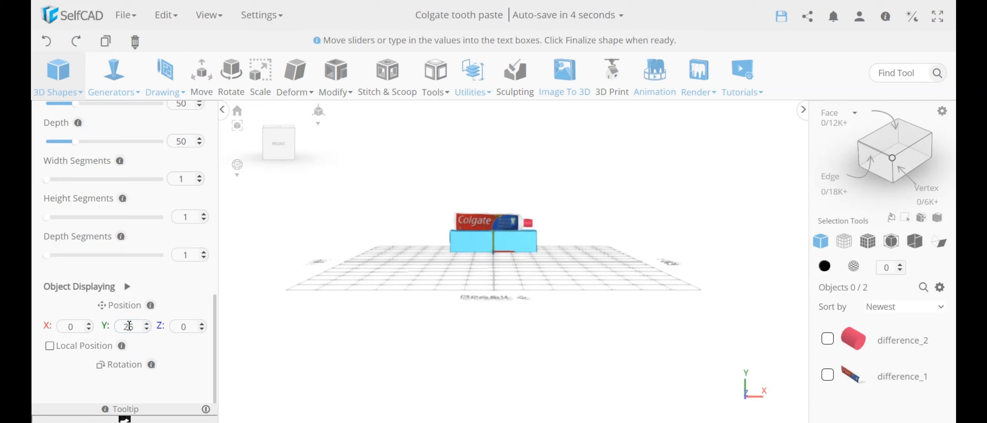
scroll(149, 210, up, 4)
drag(698, 266, 692, 283)
scroll(519, 229, up, 5)
drag(525, 274, 461, 297)
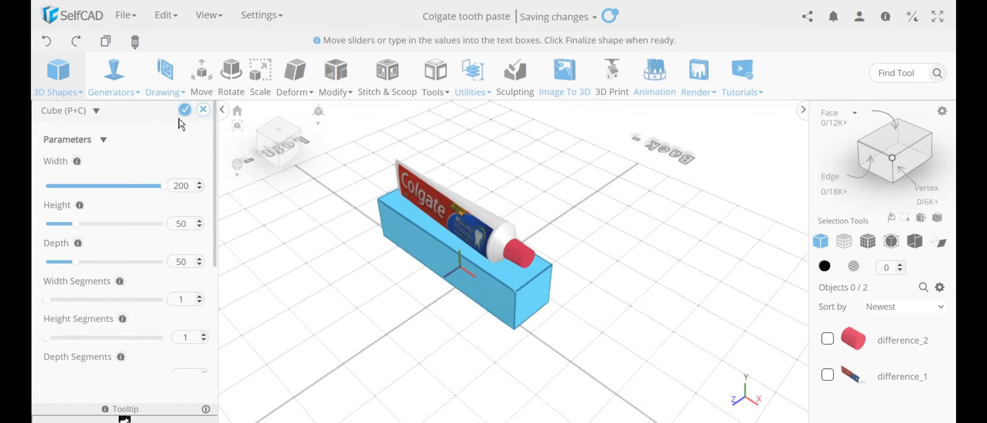
click(185, 110)
- Apply the custom Colgate label image as a texture to the box beneath the toothpaste tube
drag(238, 272, 396, 272)
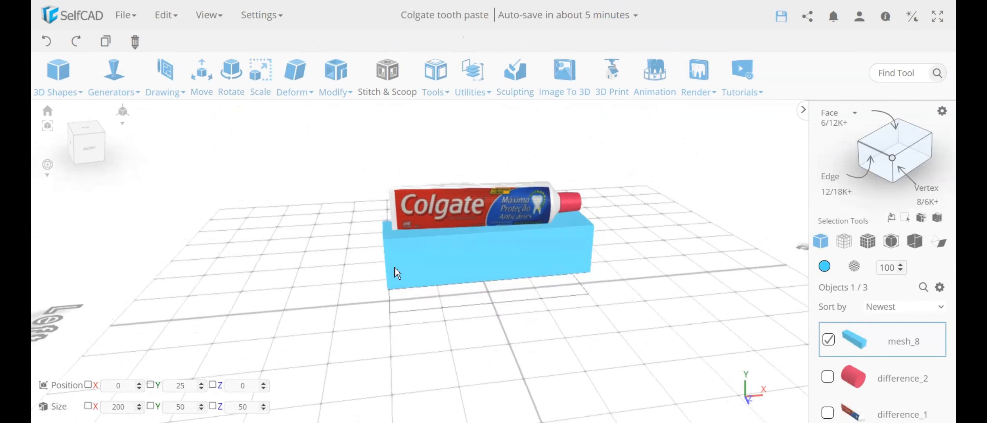
click(852, 270)
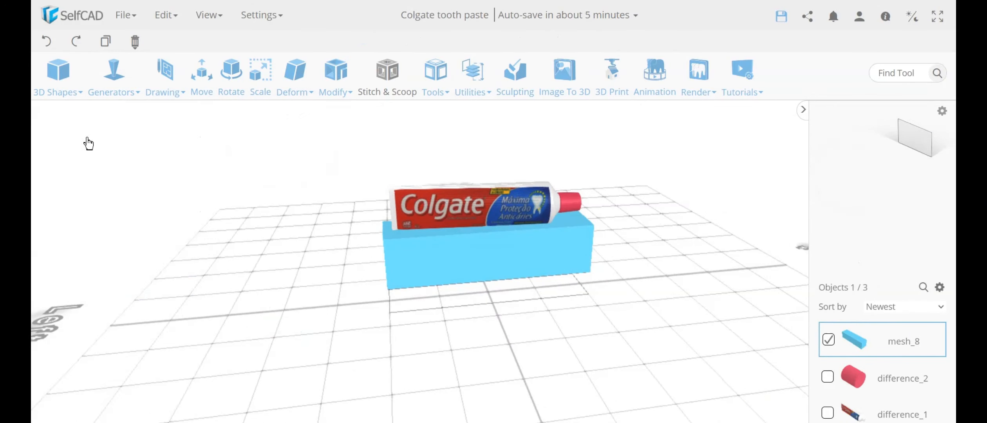
click(86, 141)
click(78, 176)
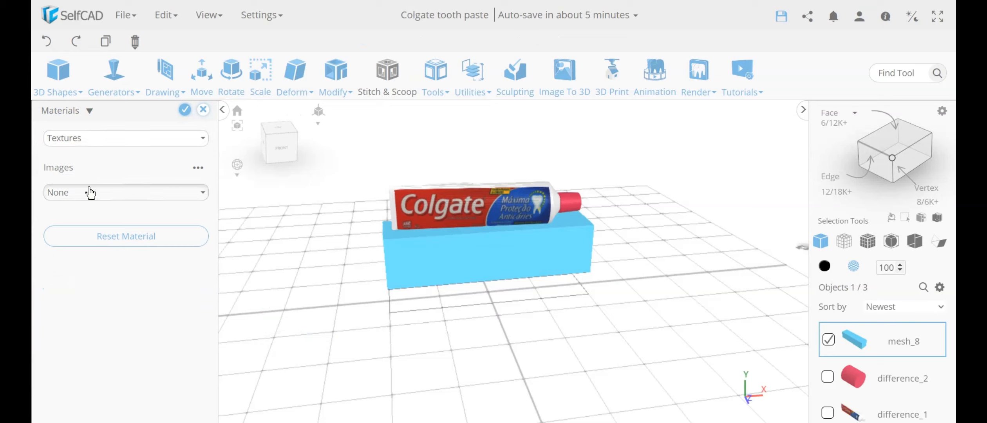
click(88, 192)
click(75, 306)
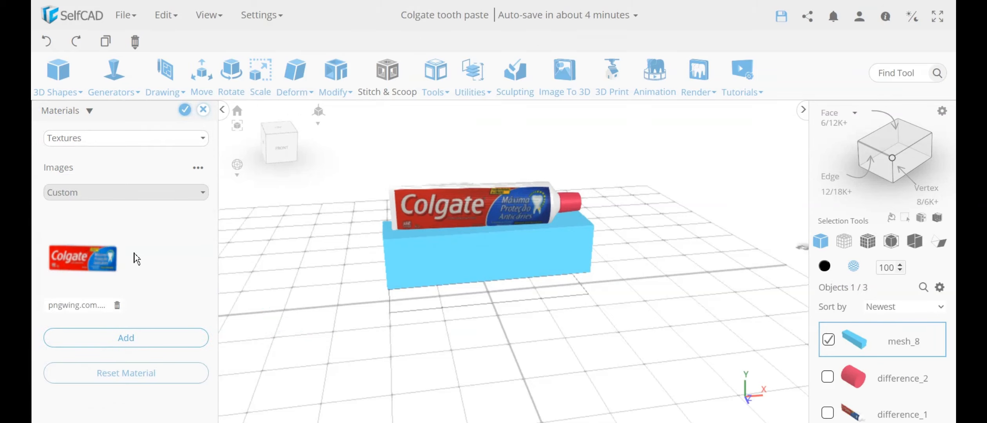
click(85, 265)
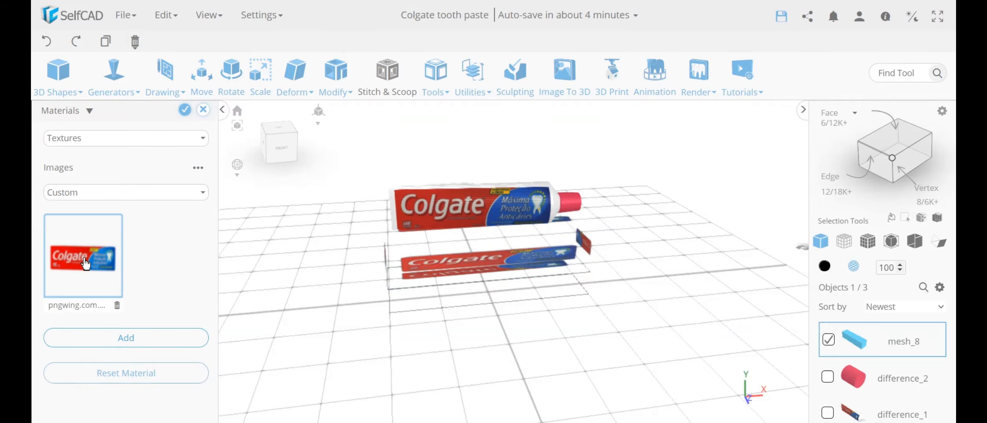
drag(378, 297, 502, 278)
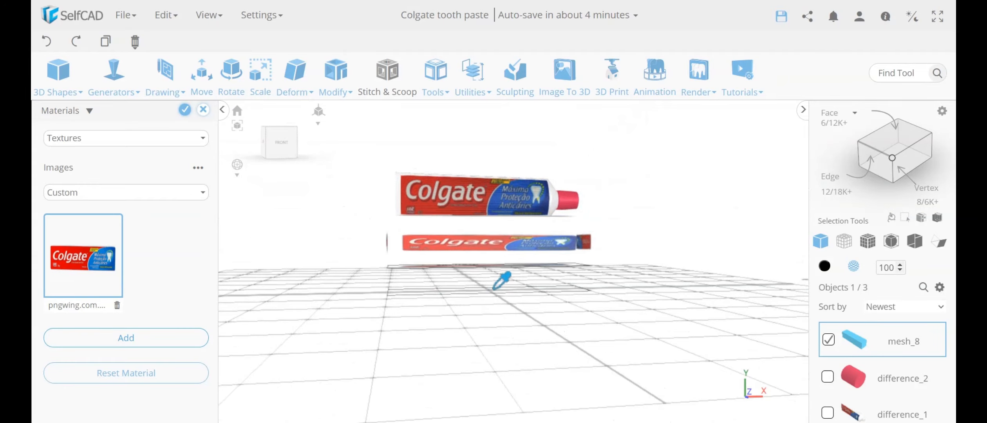
- Open the UV editing preview for the box's texture
click(92, 237)
drag(476, 276, 511, 286)
click(98, 137)
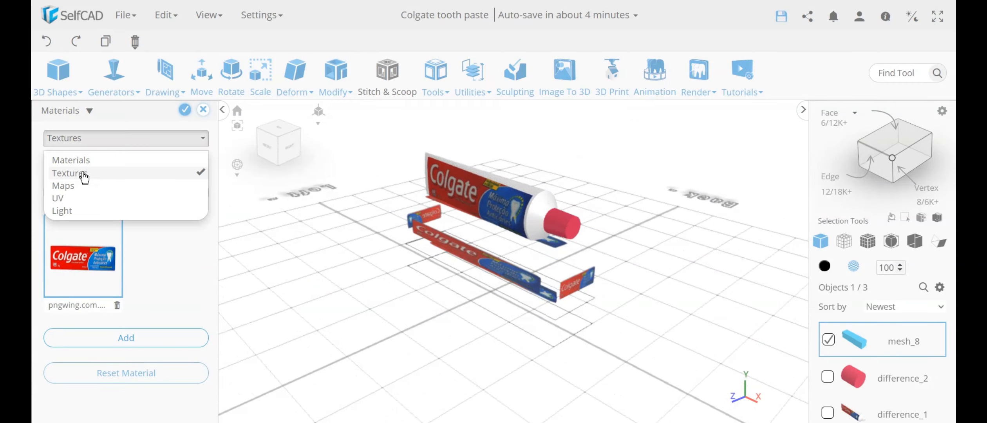
click(78, 199)
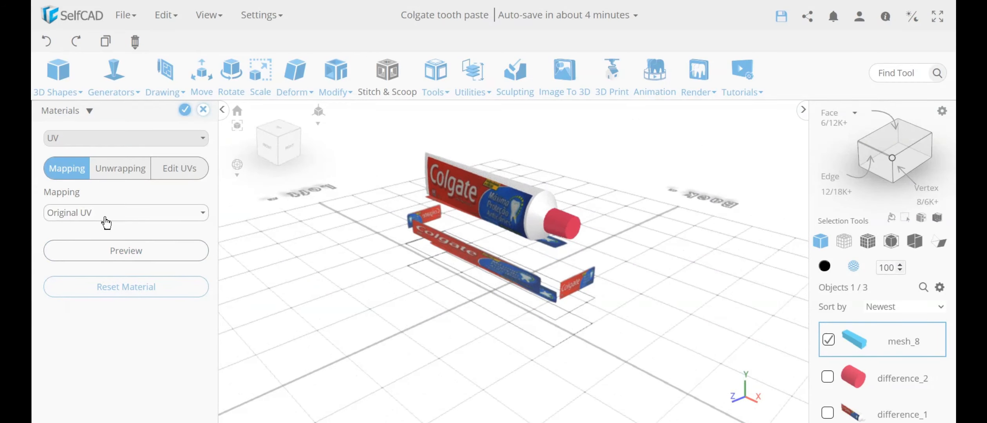
right_drag(447, 266, 558, 259)
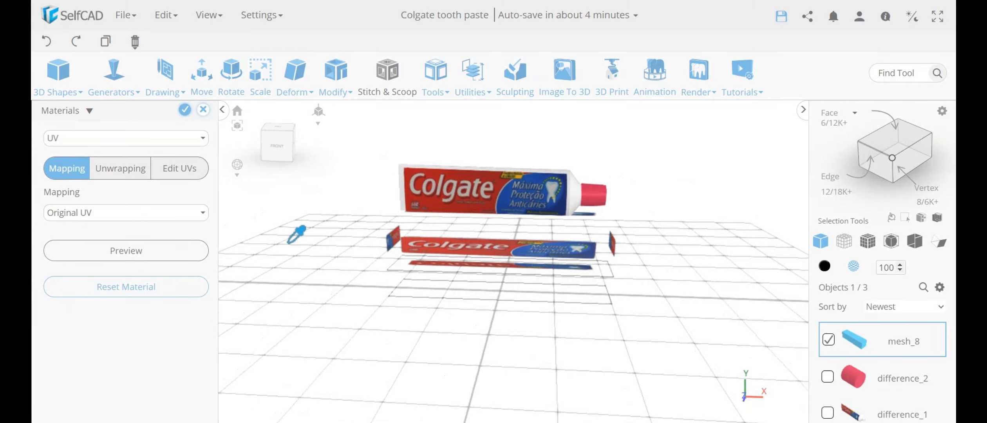
click(185, 169)
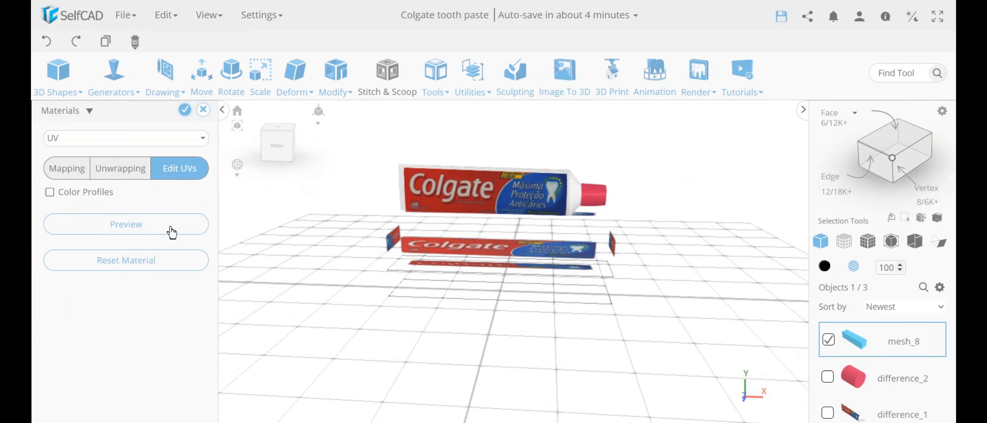
click(152, 229)
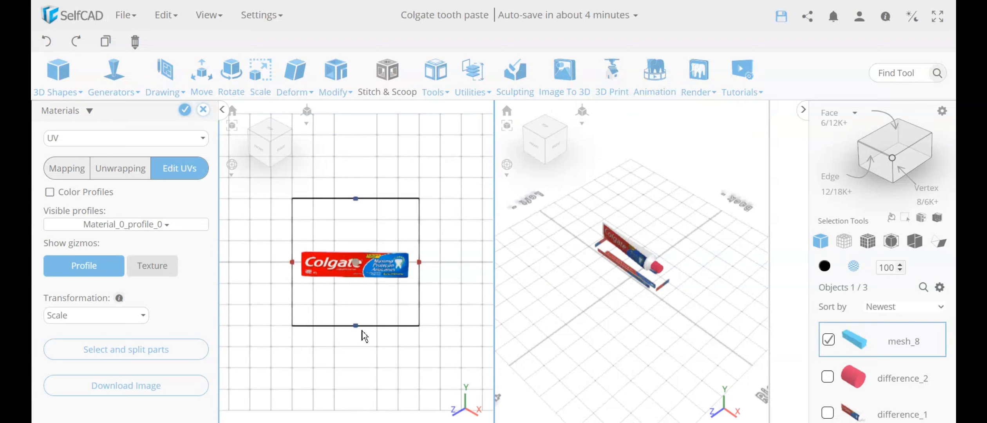
- Scale the box's UV profile on all four sides to fit the Colgate label's edges and finalize the material
drag(356, 325, 365, 277)
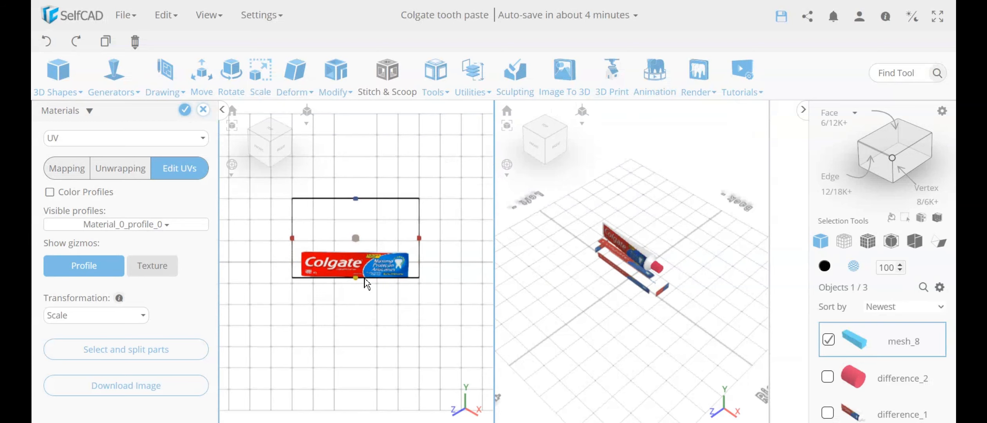
scroll(313, 282, up, 3)
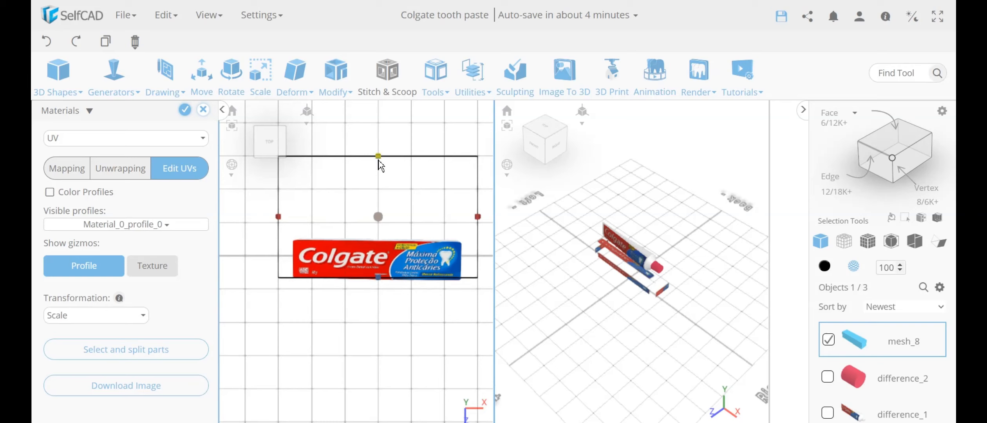
drag(378, 157, 371, 245)
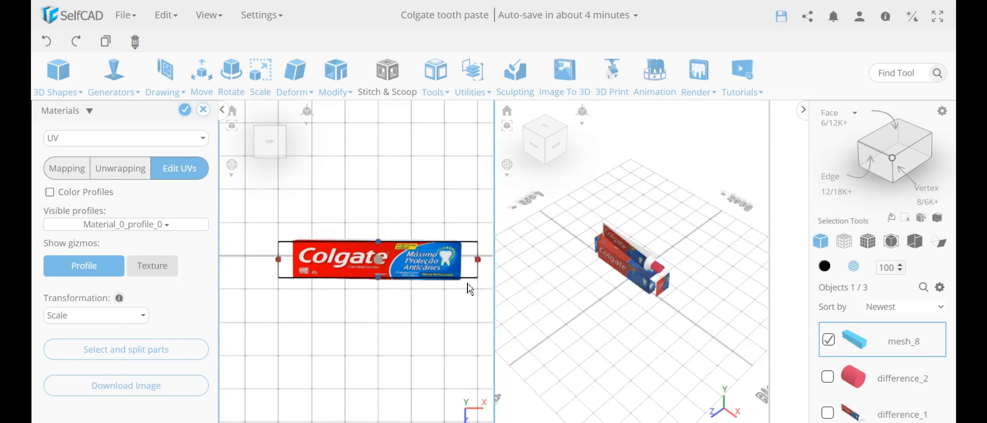
drag(479, 260, 462, 259)
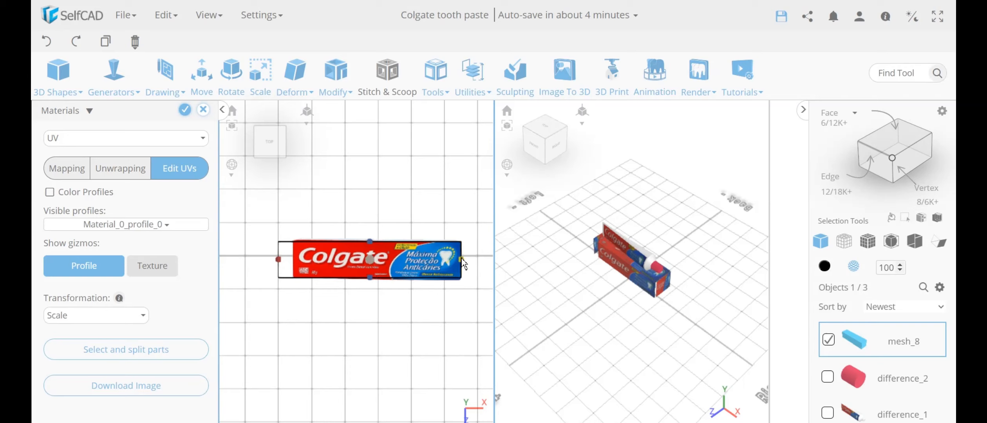
drag(281, 262, 295, 259)
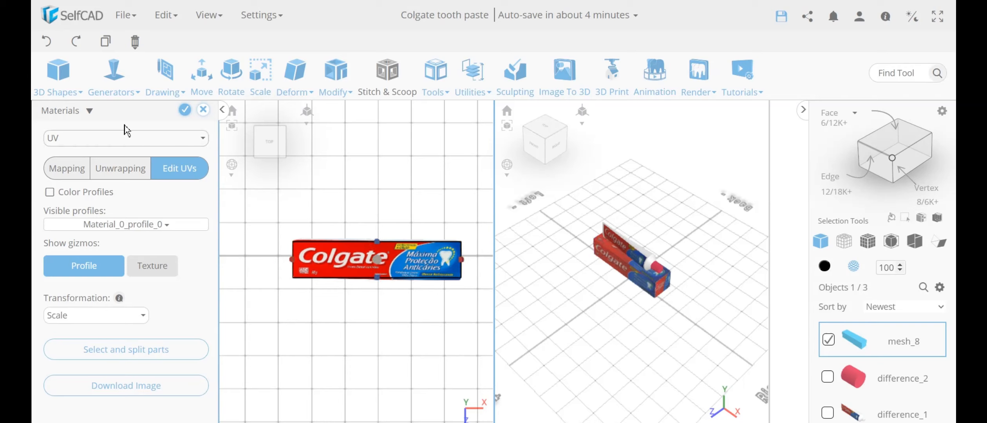
click(185, 112)
right_drag(494, 256, 493, 273)
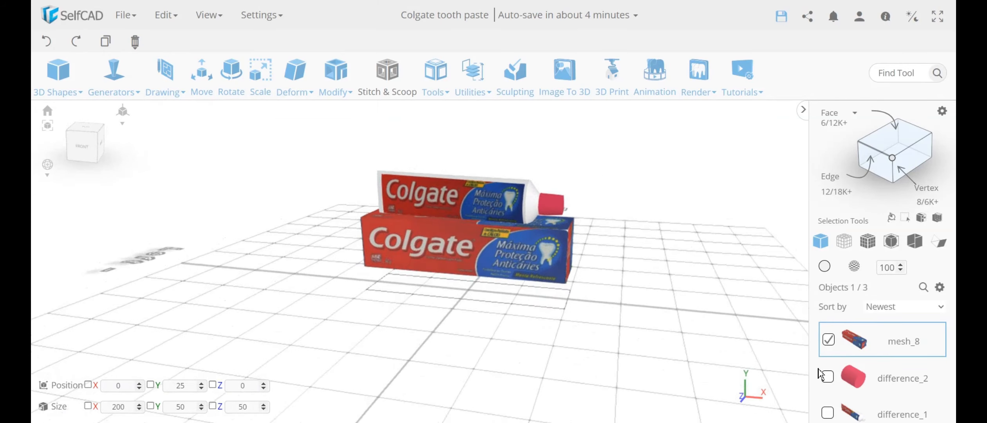
- Add difference_2 and difference_1 to the box selection and start Render Image for all three objects
click(828, 377)
click(827, 412)
right_drag(595, 339, 439, 262)
mouse_move(697, 84)
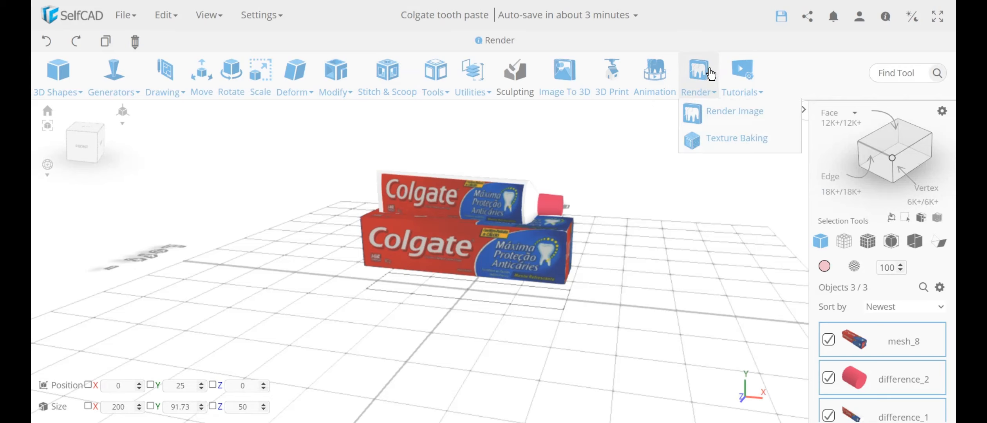
click(718, 124)
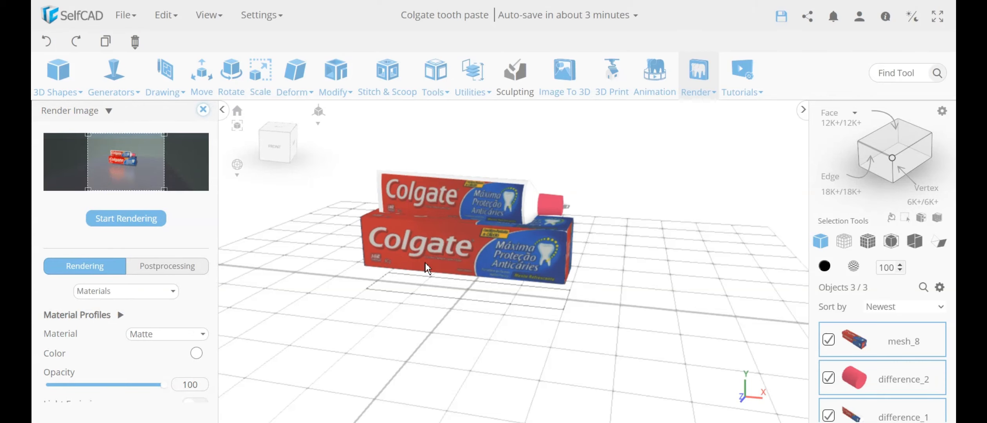
- Face the tube and box from the front and crop the render region closely around them
drag(438, 234, 505, 295)
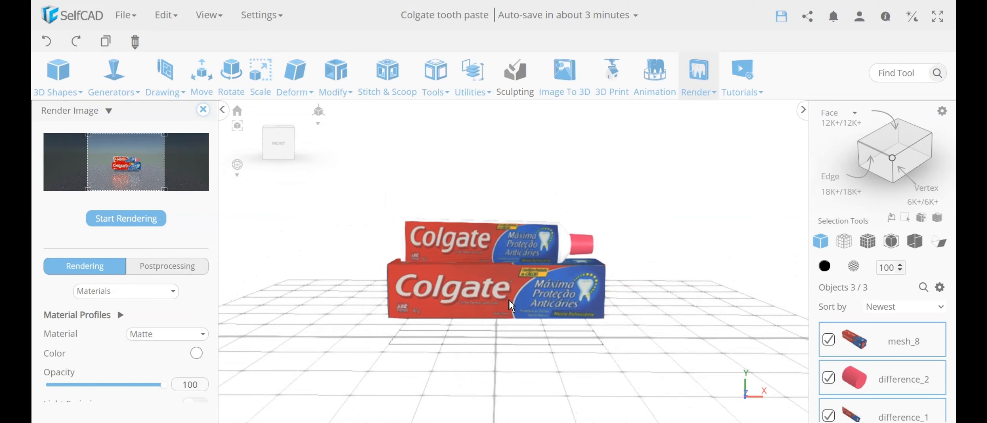
drag(131, 169, 150, 184)
drag(86, 135, 102, 145)
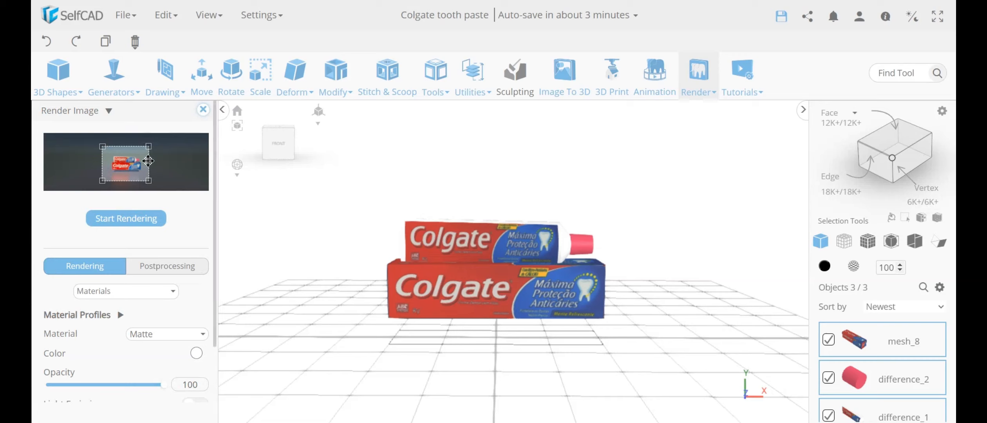
drag(149, 147, 105, 153)
drag(126, 170, 127, 169)
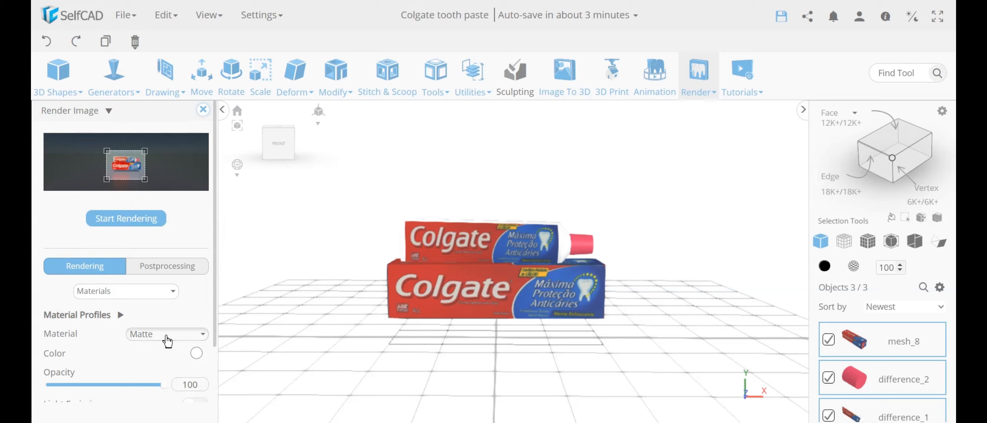
- Try the Car Paint render material on the selected objects and return it to Matte
click(165, 335)
click(158, 305)
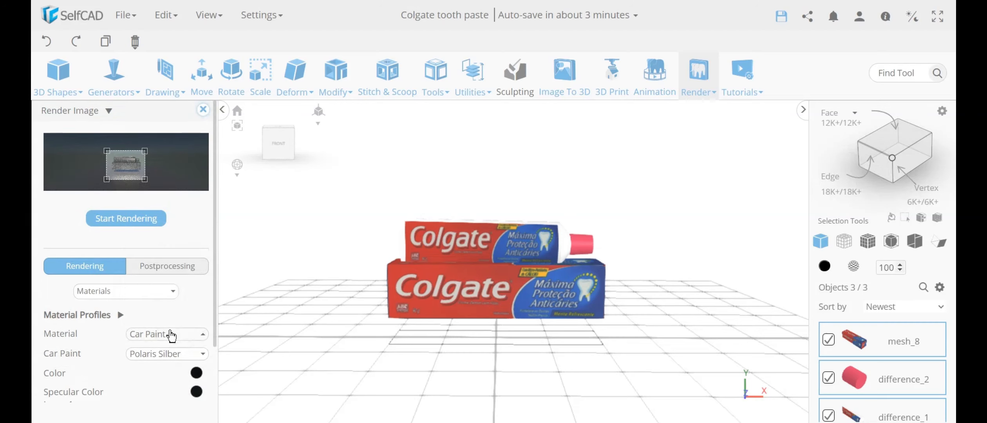
click(170, 335)
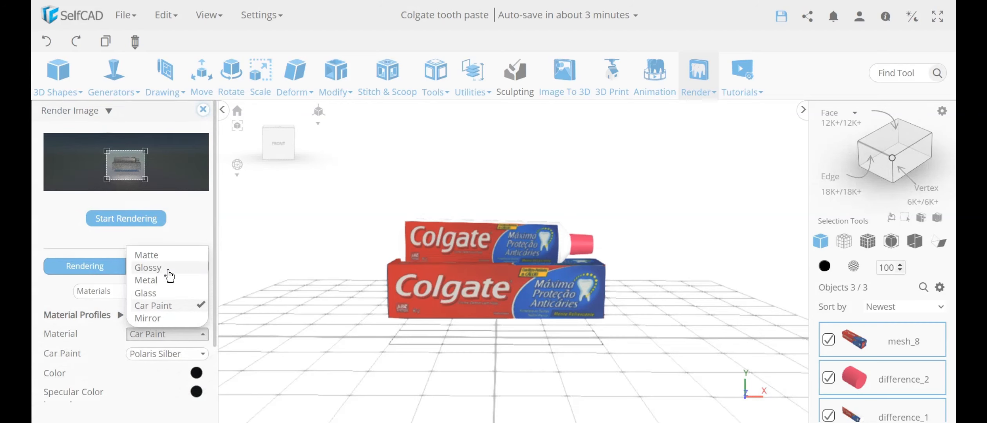
click(168, 258)
scroll(82, 325, down, 2)
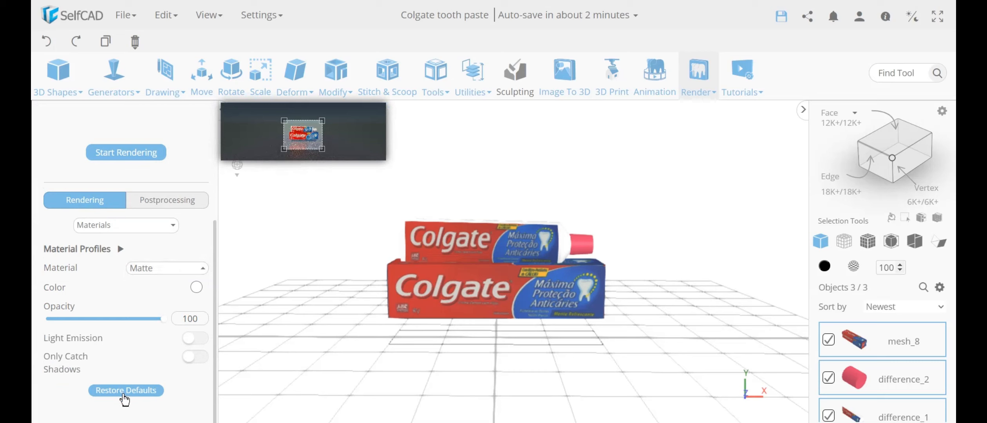
scroll(135, 352, up, 2)
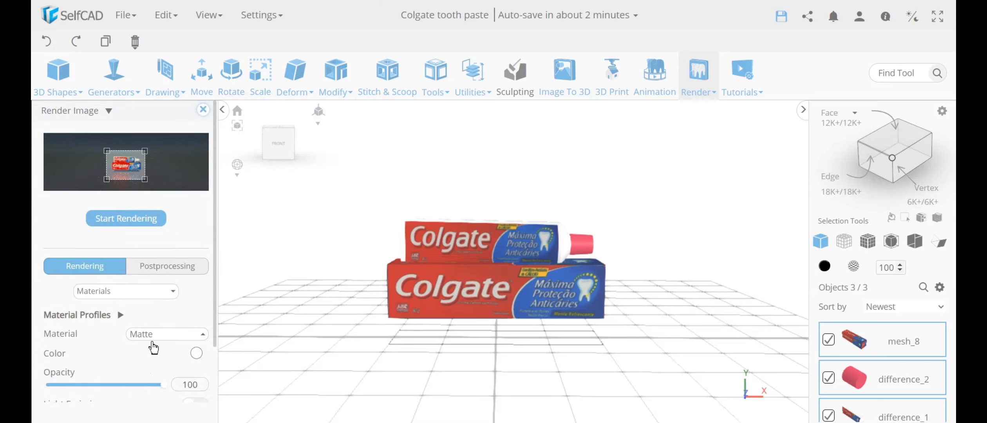
- Examine the Sun options in the render's World Lighting settings
click(126, 294)
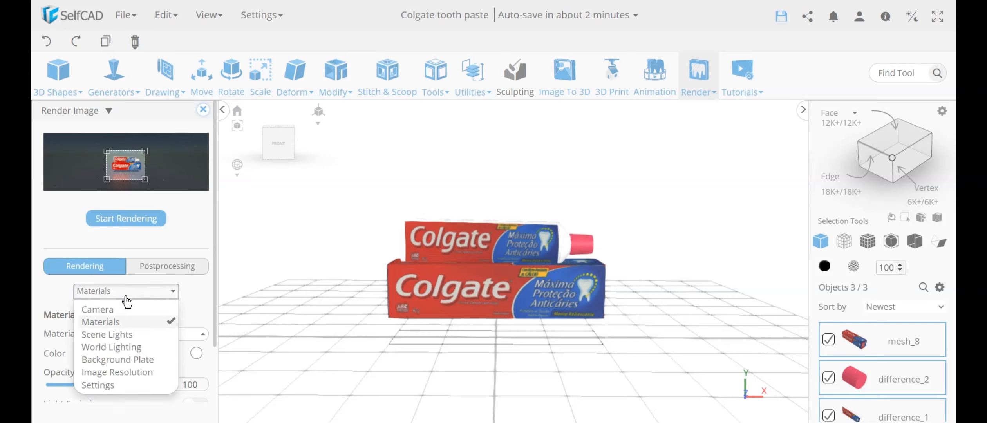
click(149, 349)
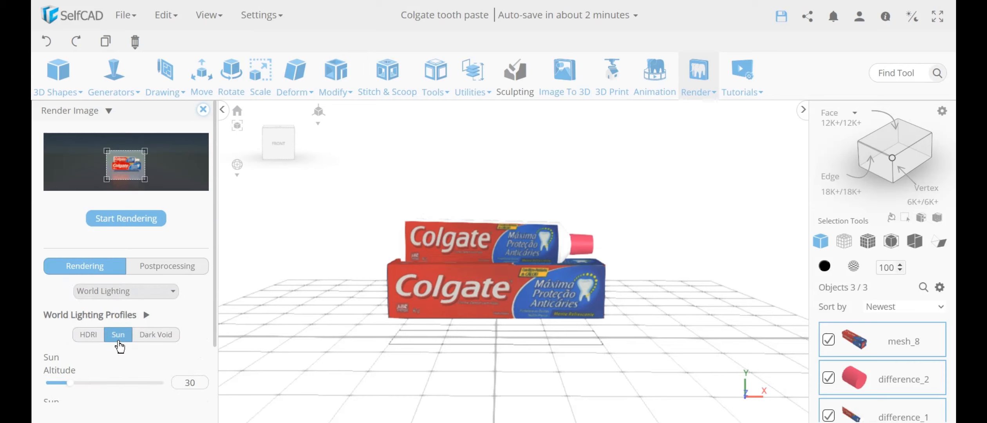
scroll(121, 344, down, 5)
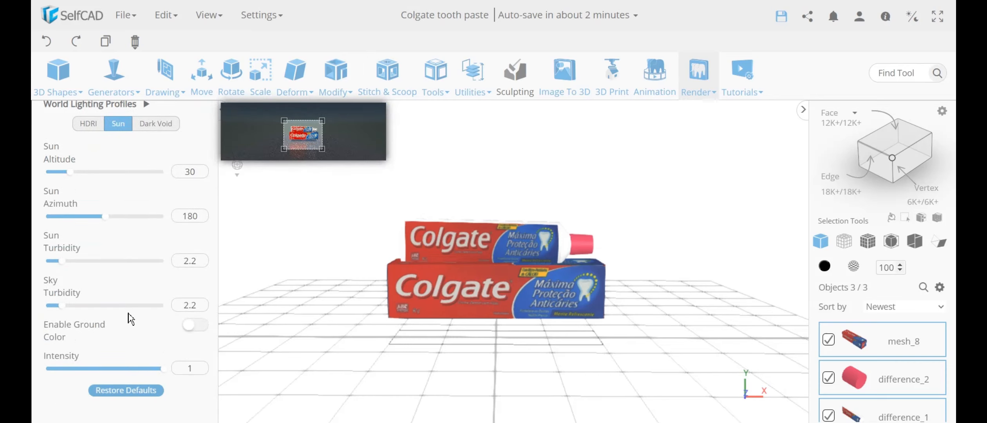
scroll(133, 316, up, 5)
- Toggle the render's background plate off and back on, and set its material to Metal
click(136, 292)
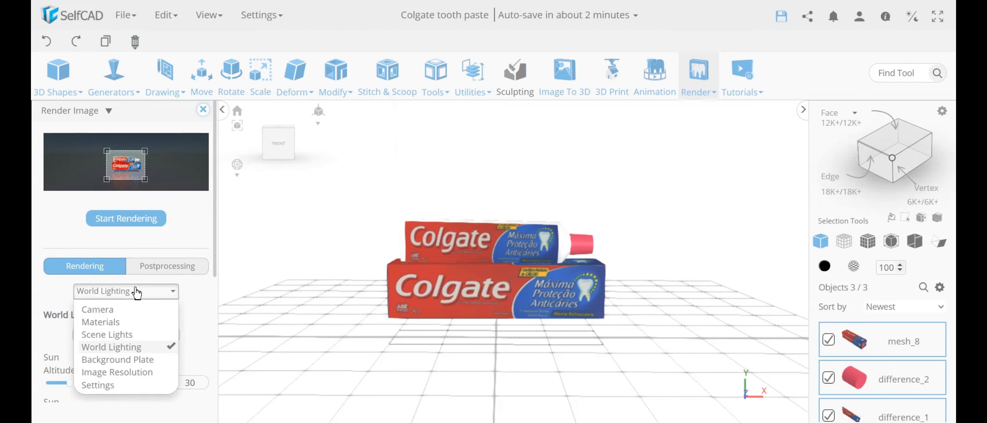
click(141, 361)
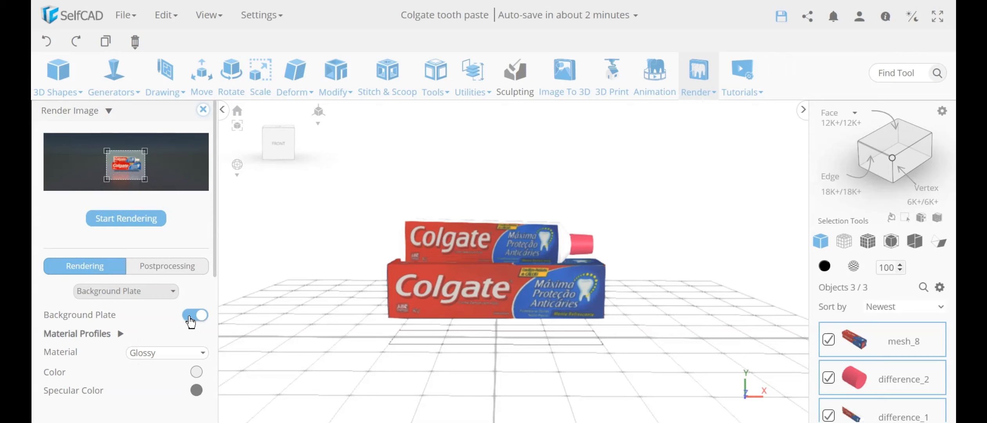
click(189, 318)
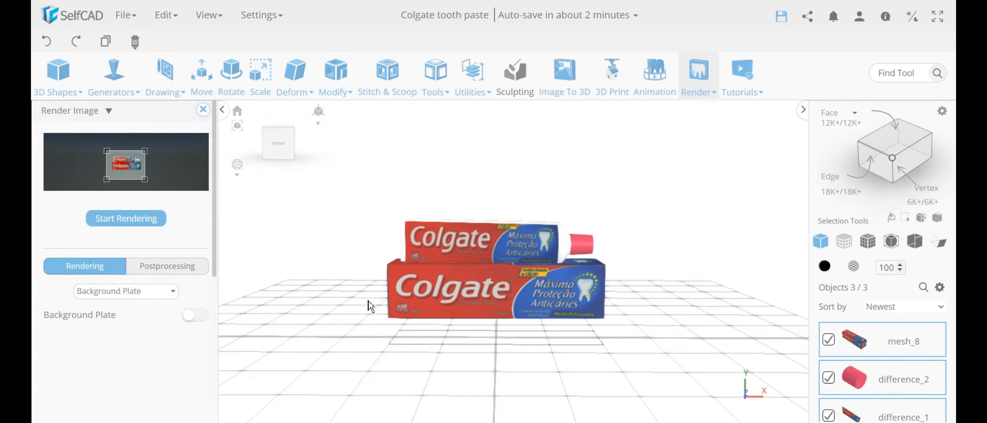
click(199, 318)
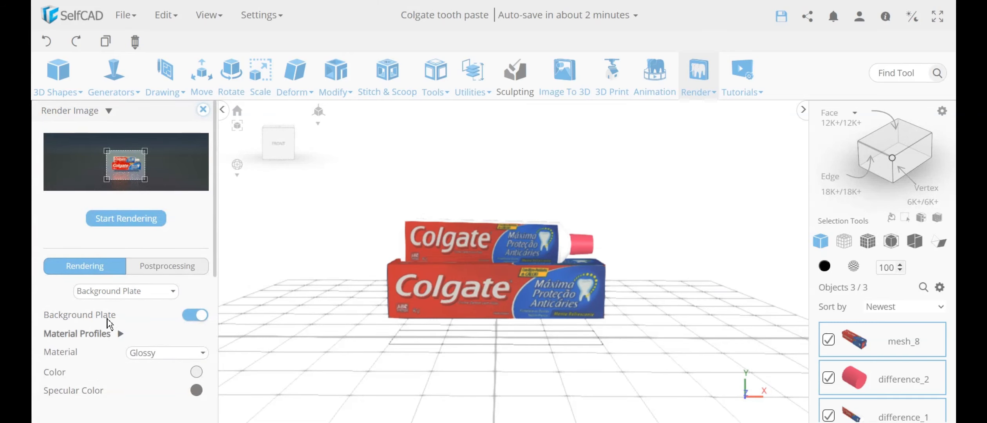
scroll(110, 323, down, 2)
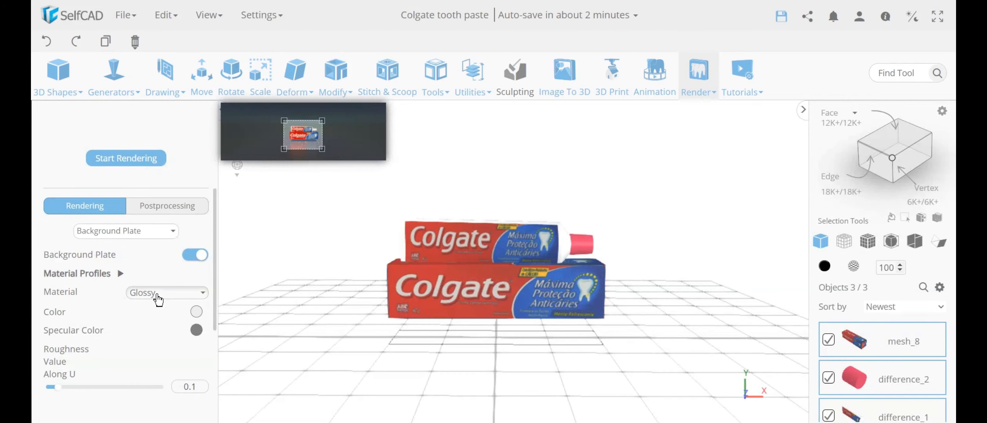
click(158, 300)
click(159, 344)
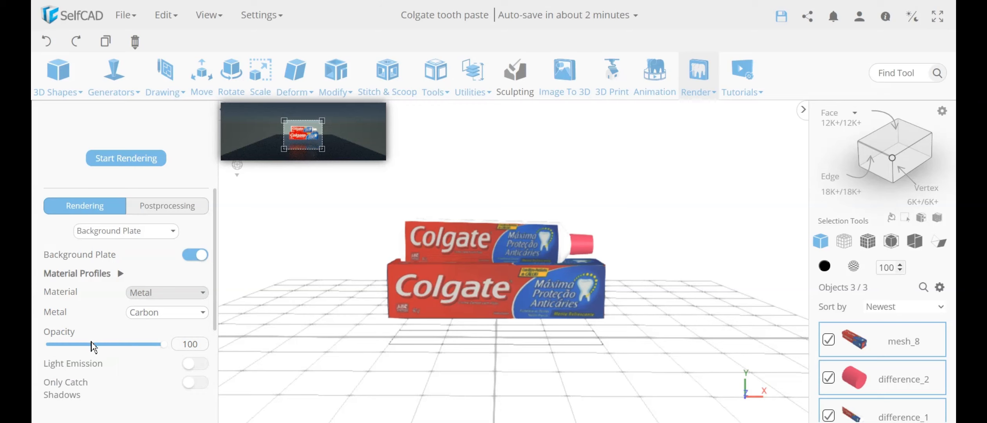
- Restore the background plate's render settings to their defaults
scroll(98, 346, down, 1)
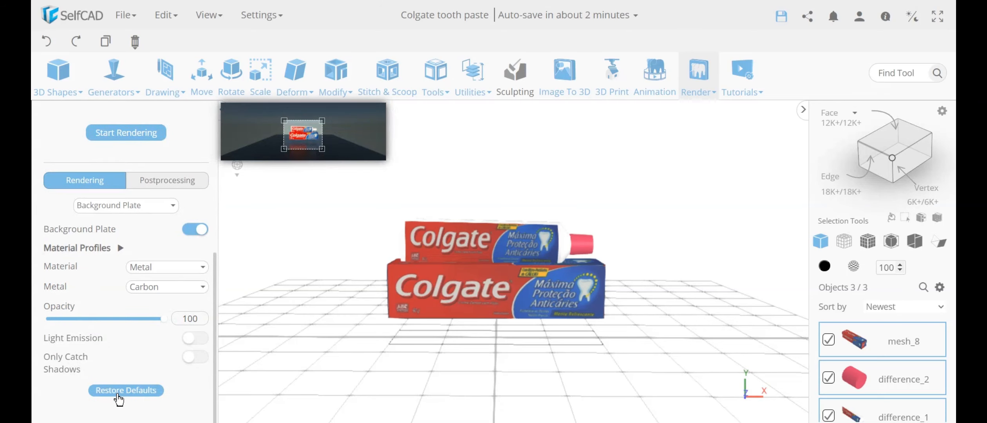
click(122, 390)
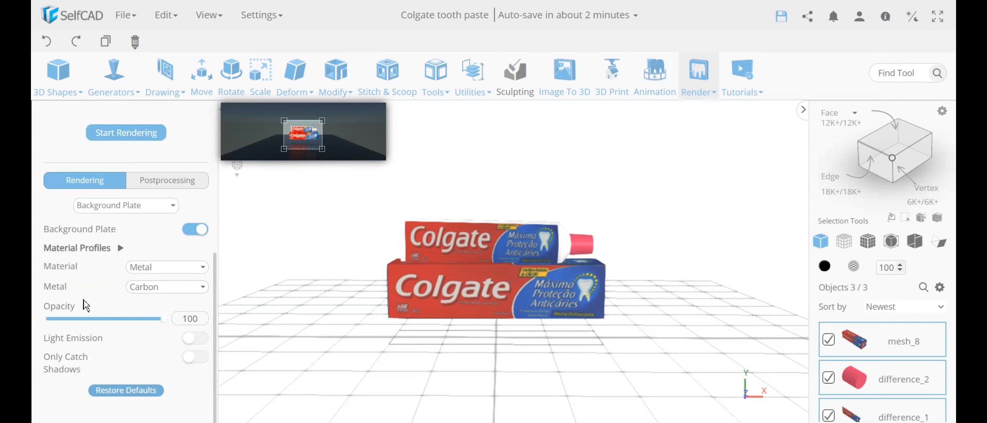
scroll(133, 314, up, 3)
- Look through the Image Resolution, Settings, Scene Lights and World Lighting categories of the render options
click(127, 293)
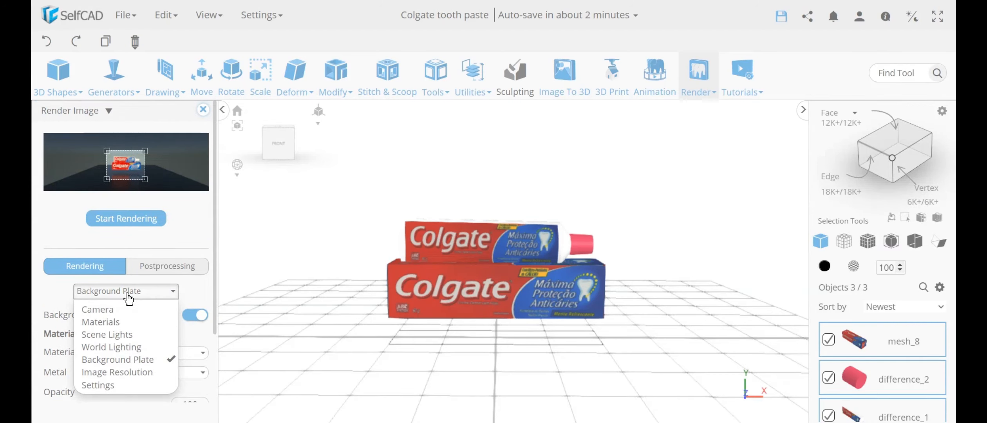
click(127, 373)
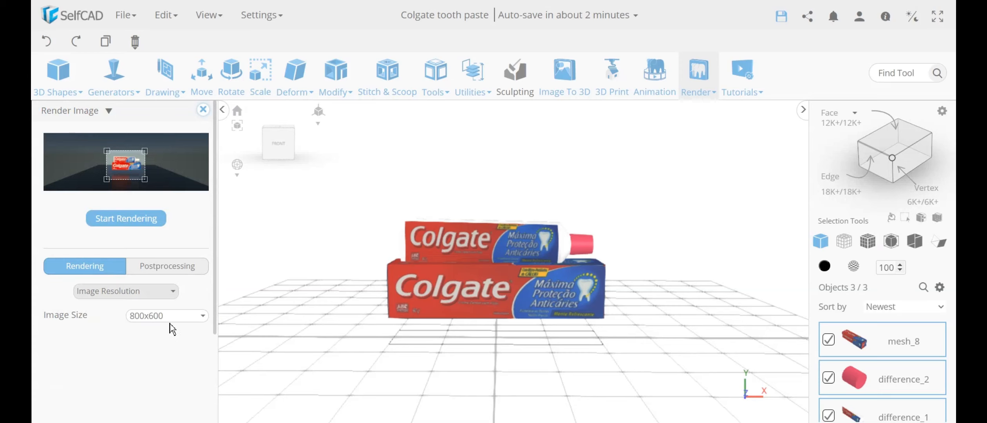
click(119, 293)
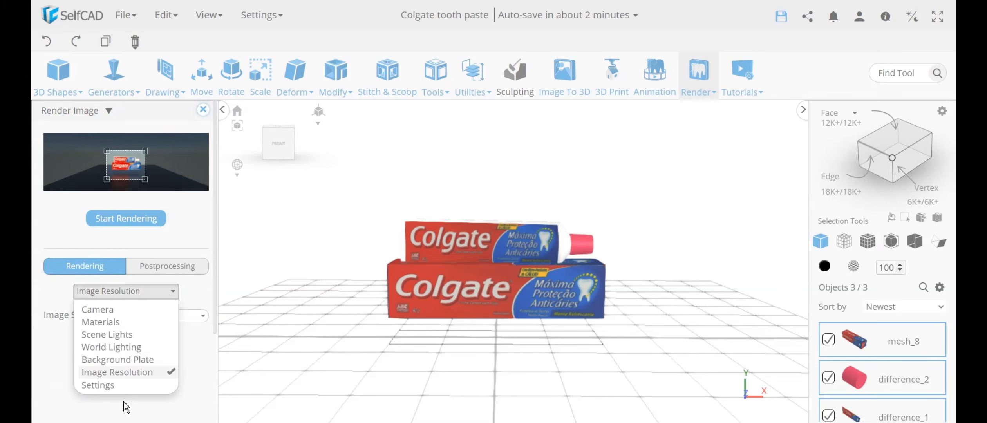
click(118, 386)
click(133, 296)
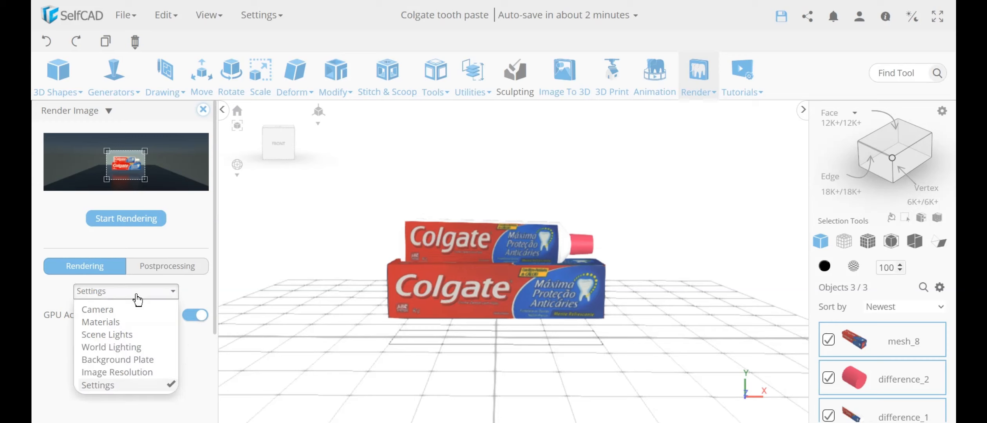
click(141, 336)
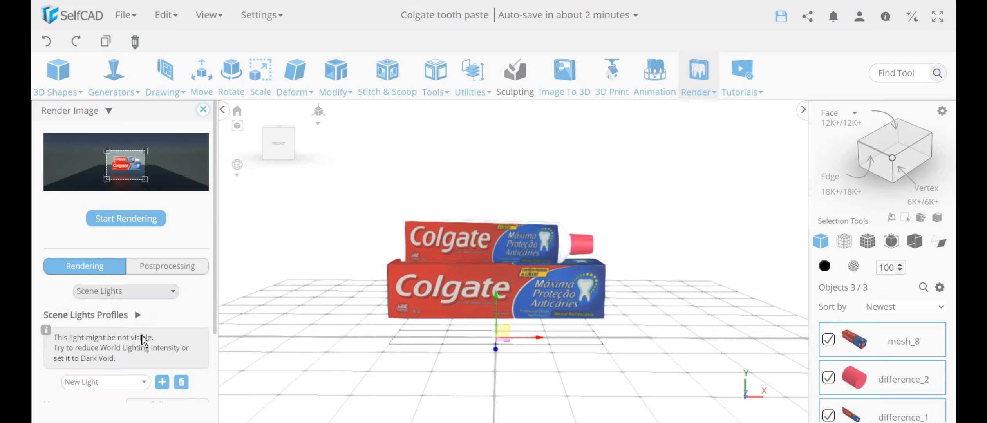
click(147, 299)
click(88, 344)
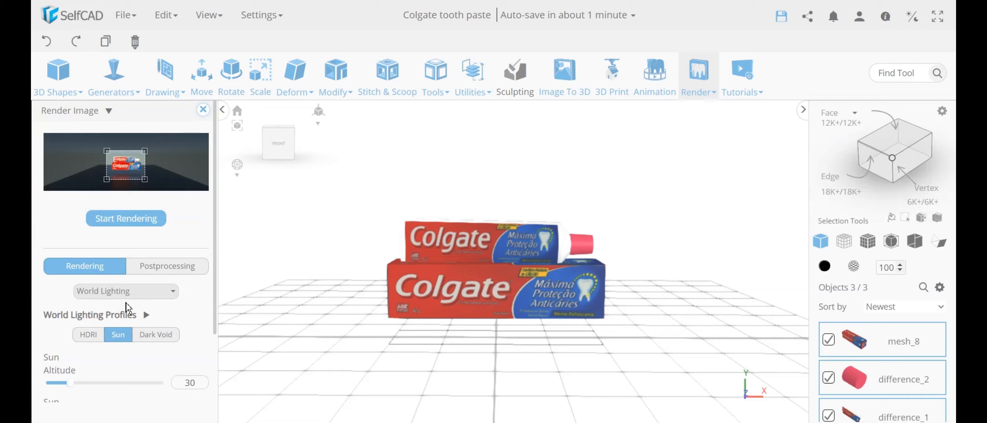
click(123, 300)
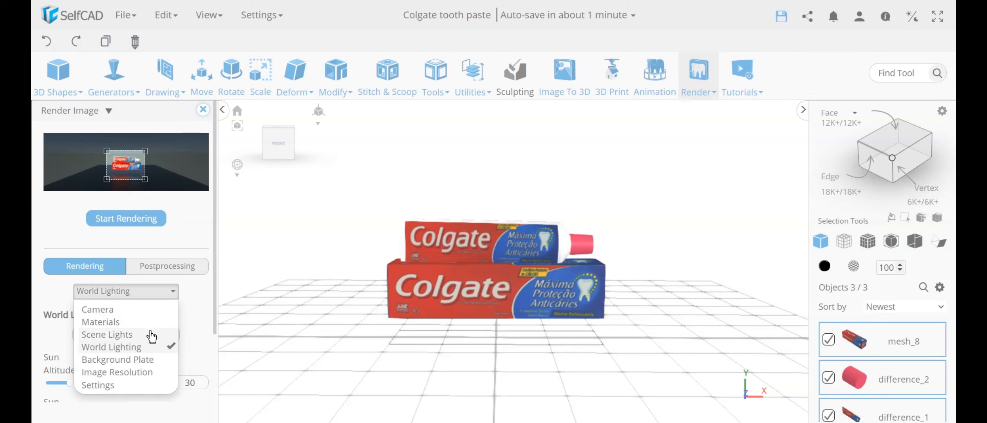
click(143, 301)
- Start rendering the cropped view and try a Transparent background in the postprocessing settings
click(137, 217)
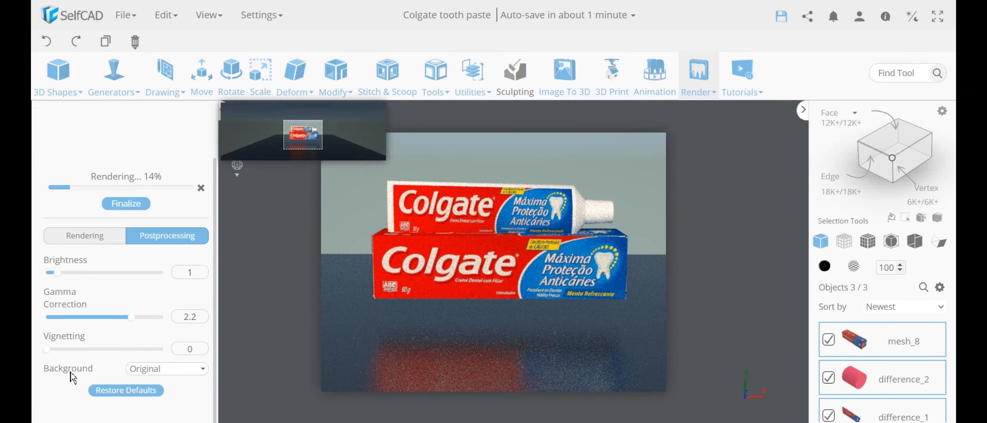
click(158, 372)
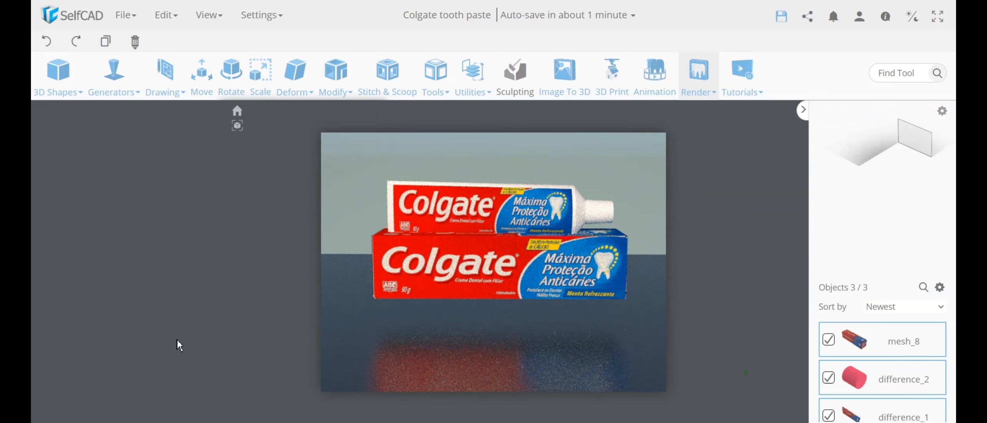
click(177, 340)
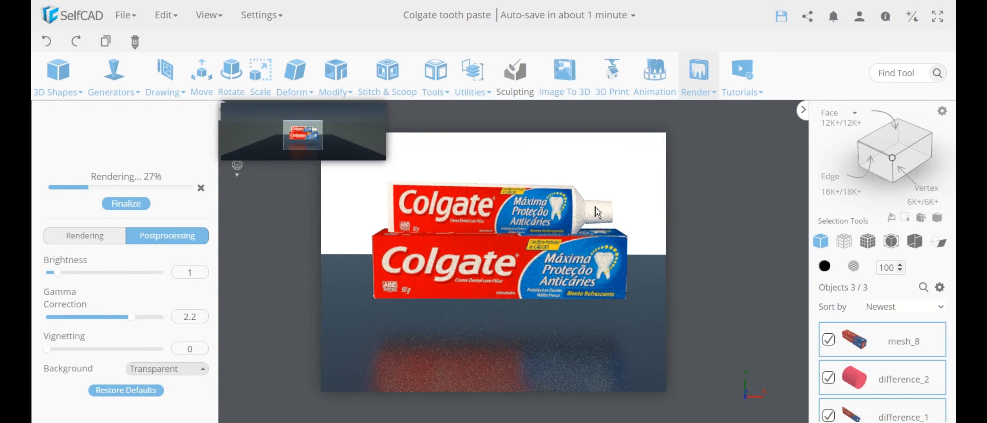
- Try a solid Color background for the render and return the background to Original
click(162, 374)
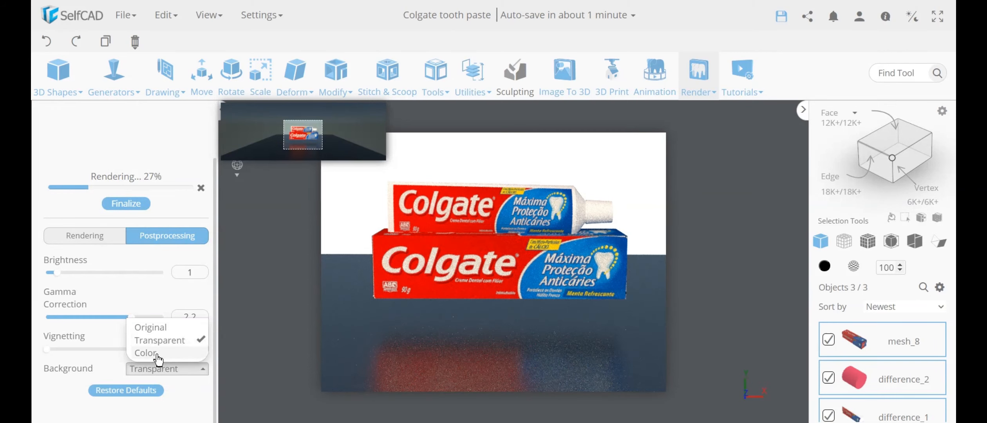
click(146, 352)
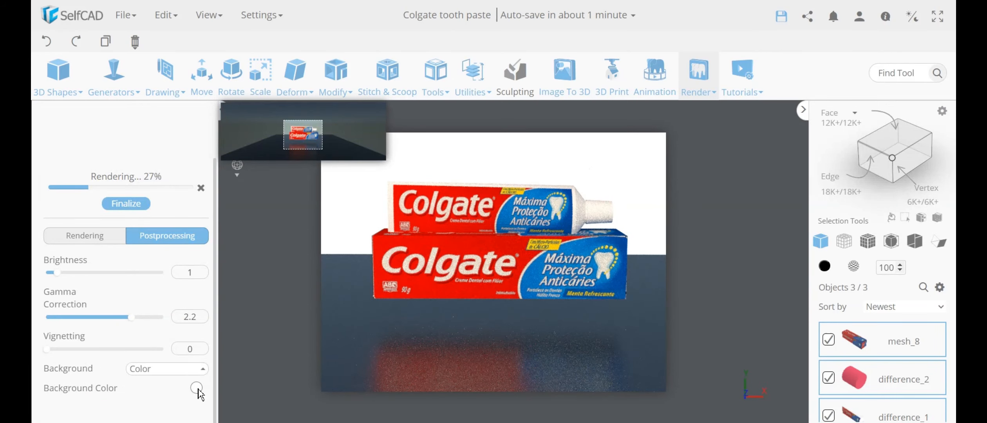
click(196, 388)
click(255, 300)
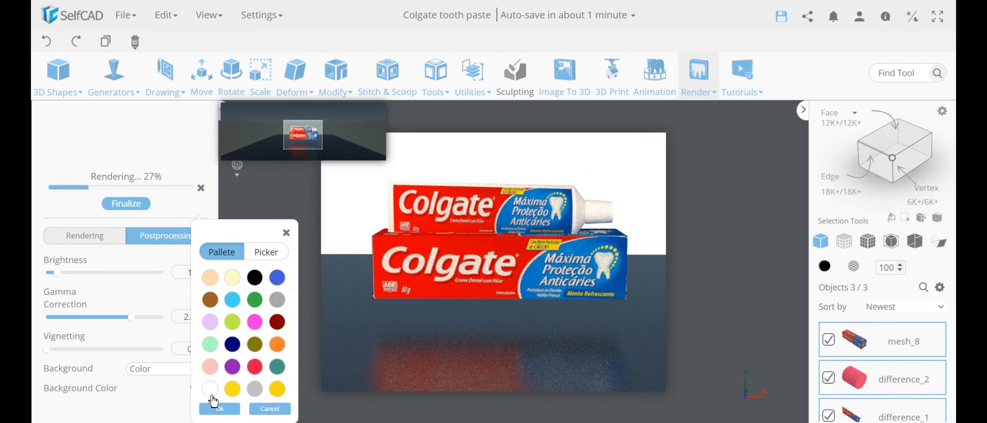
click(219, 408)
click(160, 369)
click(165, 328)
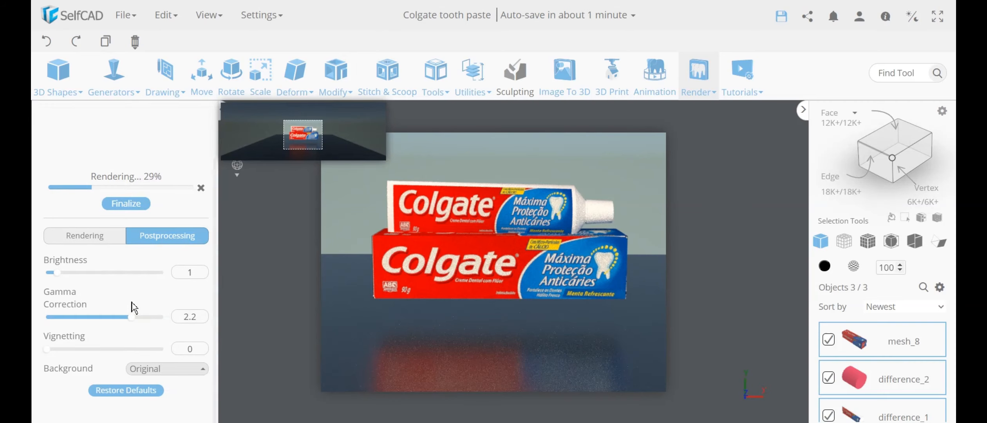
- Finalize the rendering of the tube and box and save the resulting image
scroll(99, 304, up, 1)
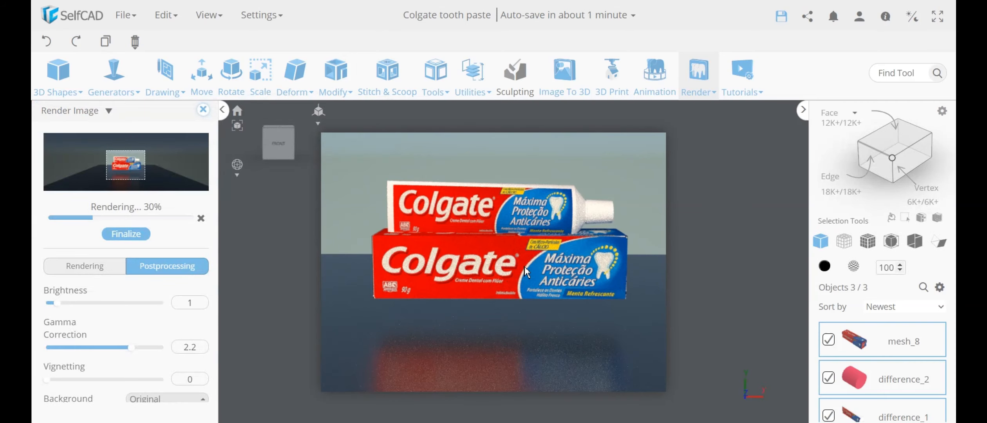
click(134, 235)
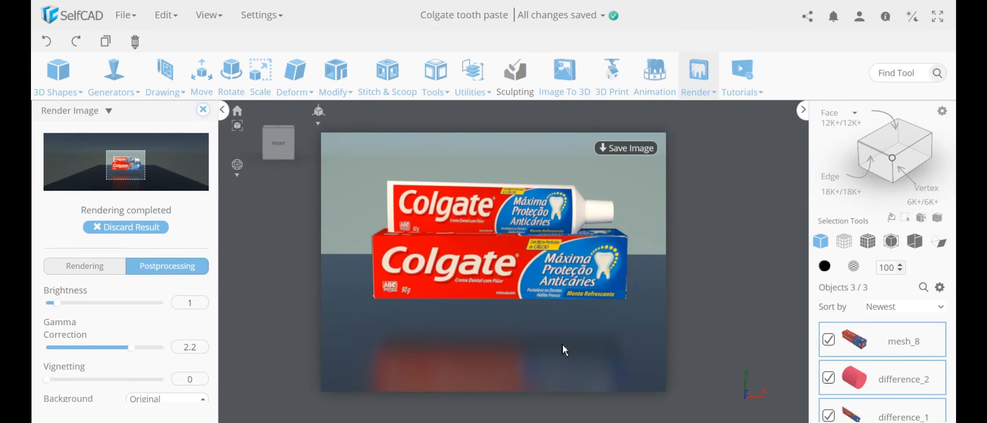
click(622, 149)
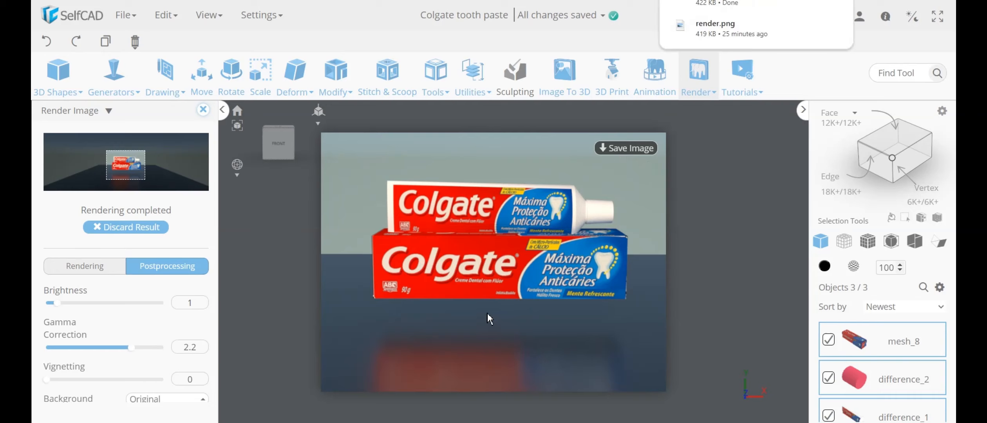
- Leave the finished render, frame the tube and box larger, and open Render Image again
click(239, 174)
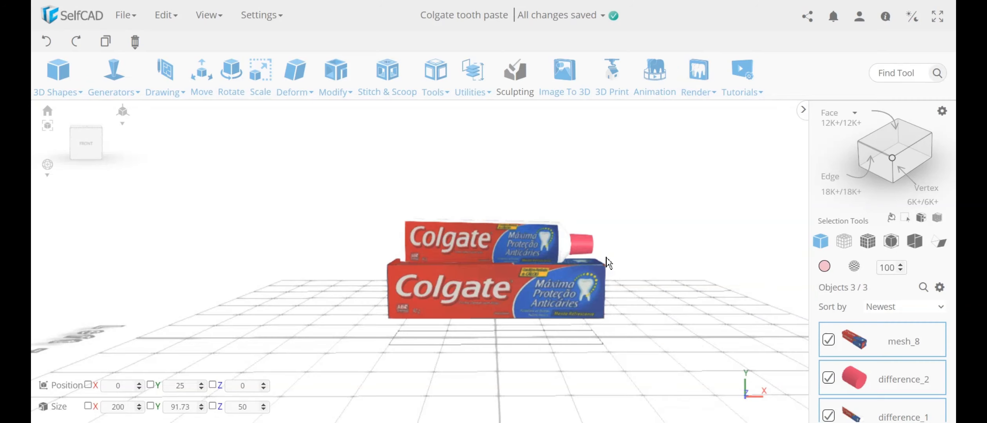
scroll(606, 262, up, 5)
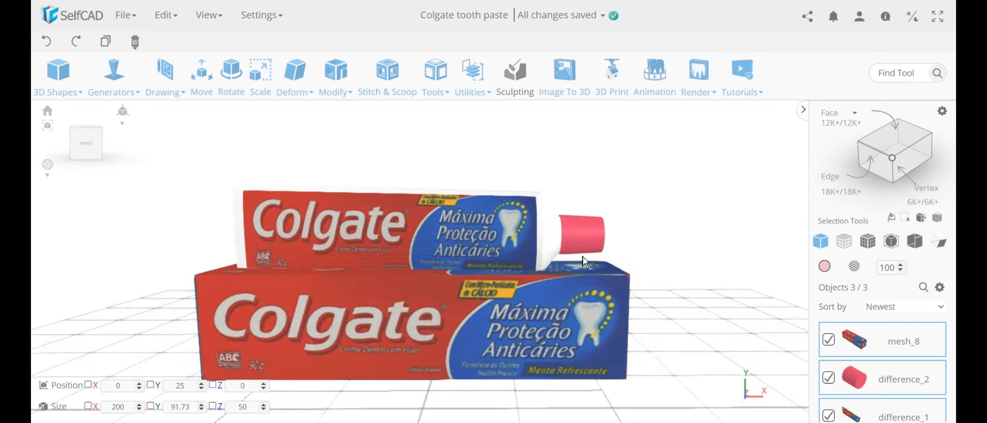
scroll(586, 259, down, 4)
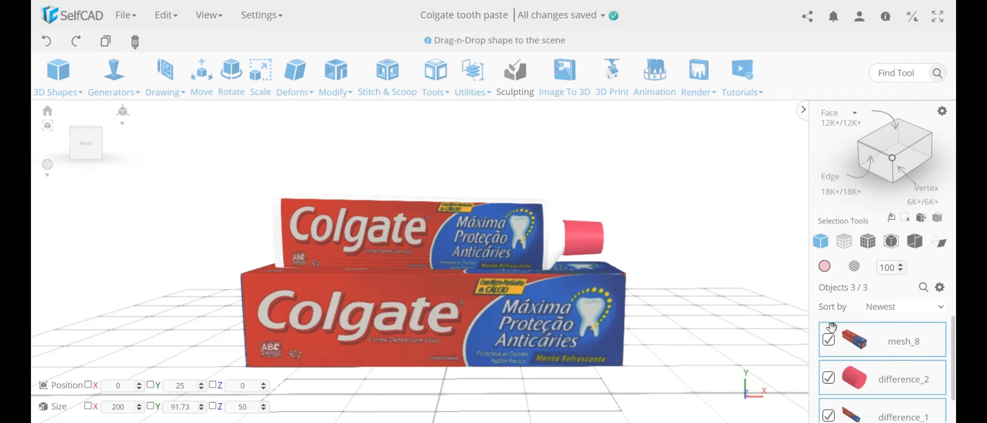
mouse_move(712, 95)
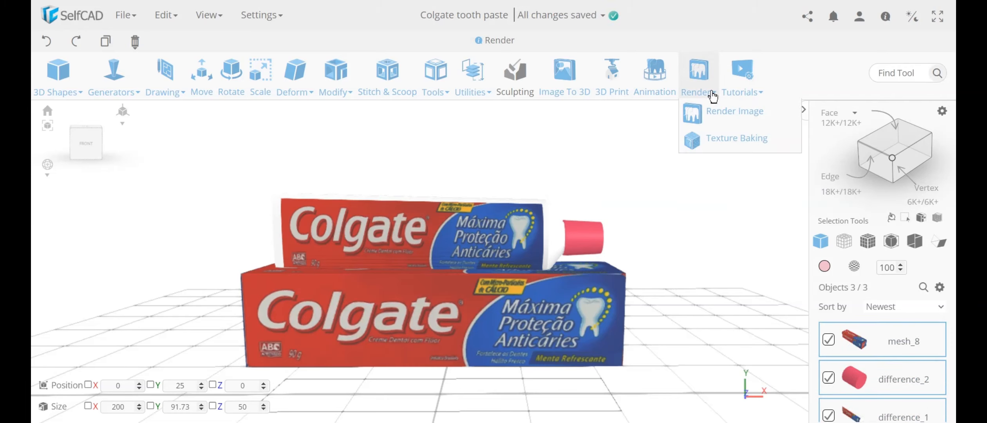
click(721, 114)
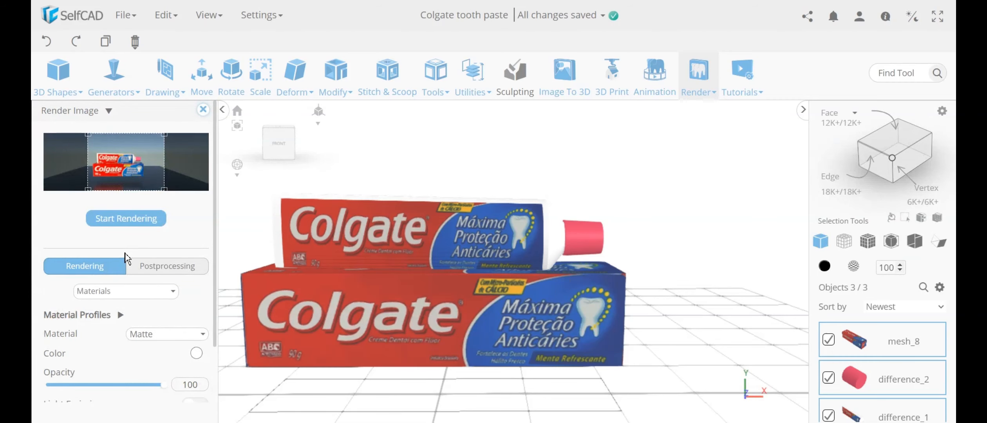
- Keep only the tube's cap selected and try white as its Matte render colour
click(828, 340)
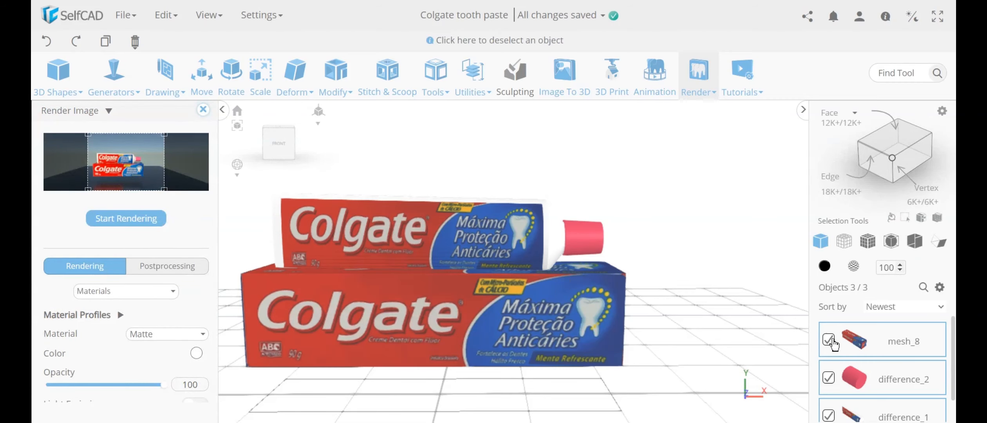
click(828, 413)
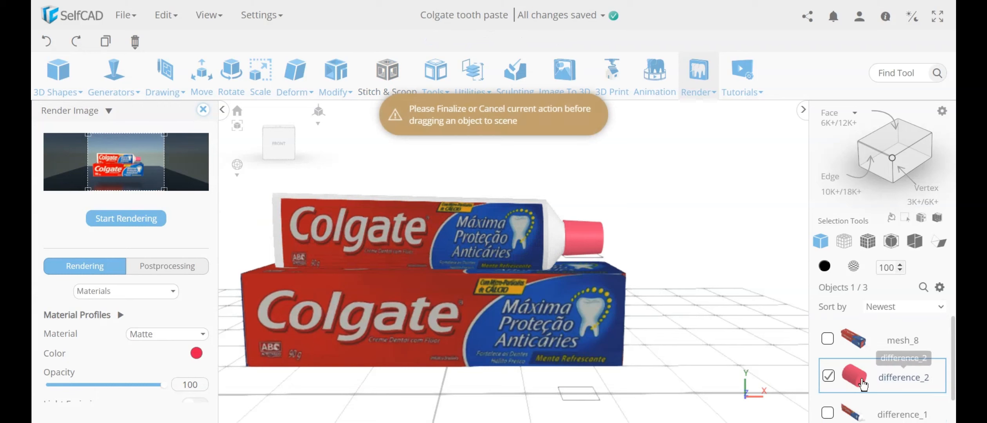
click(196, 353)
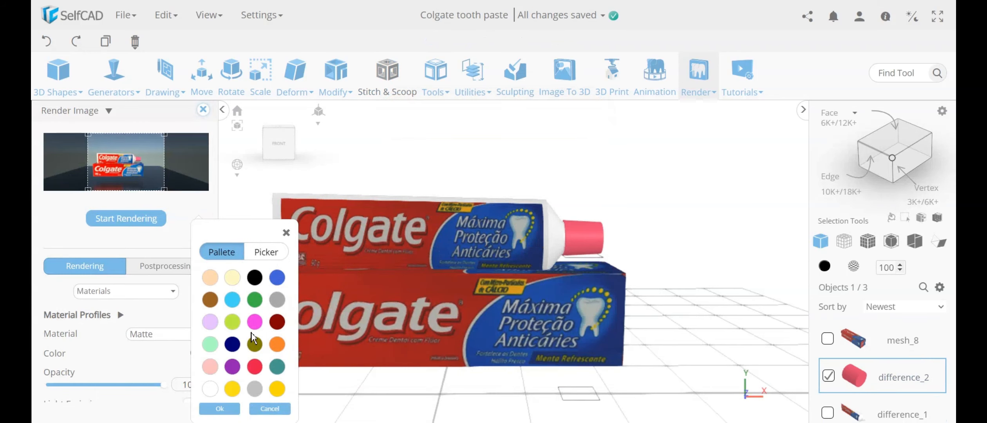
click(210, 389)
click(220, 409)
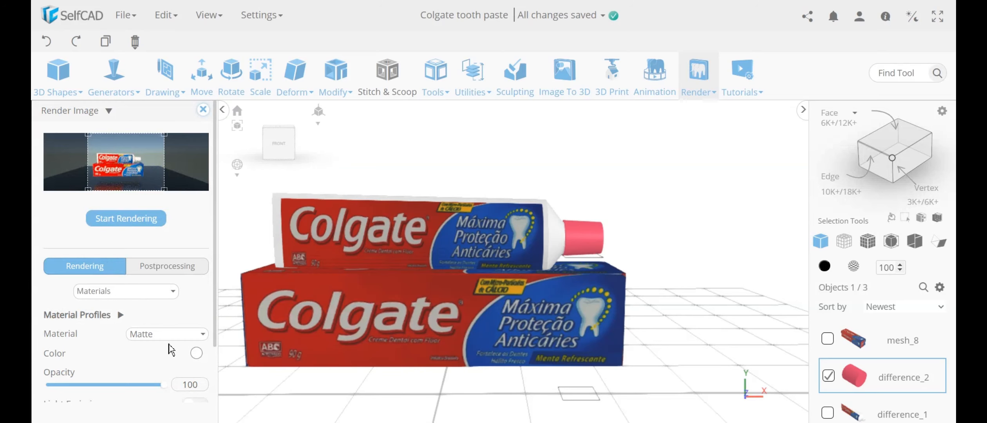
- Set the cap's Matte render colour to red and start rendering the scene
click(196, 354)
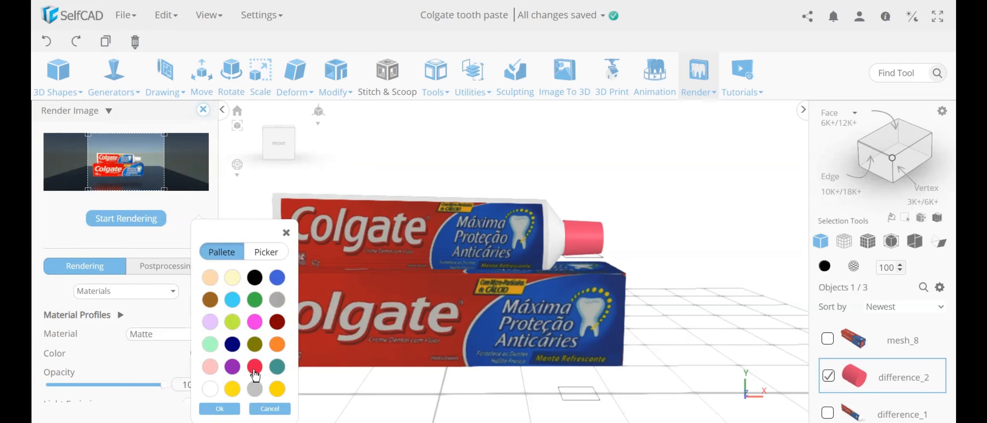
click(219, 409)
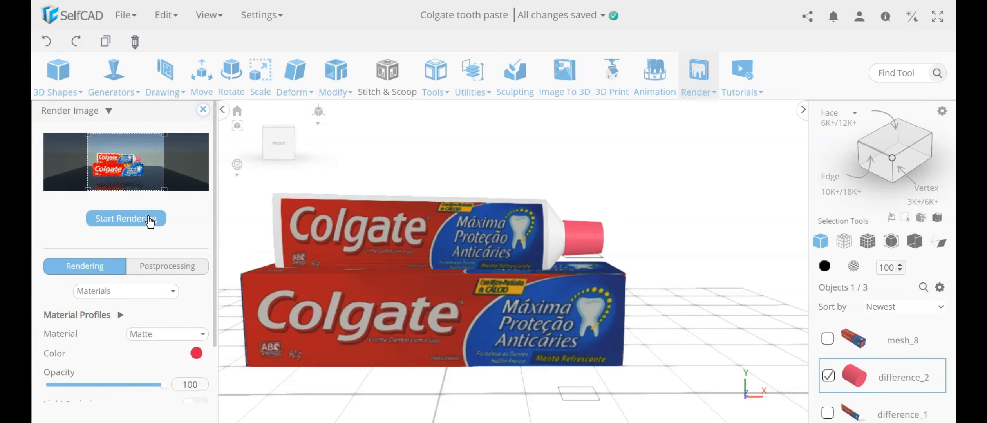
click(149, 219)
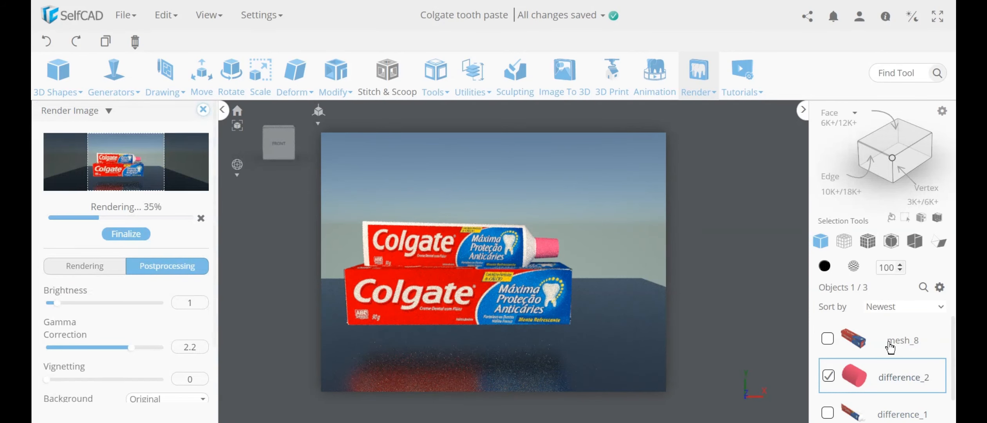
click(825, 268)
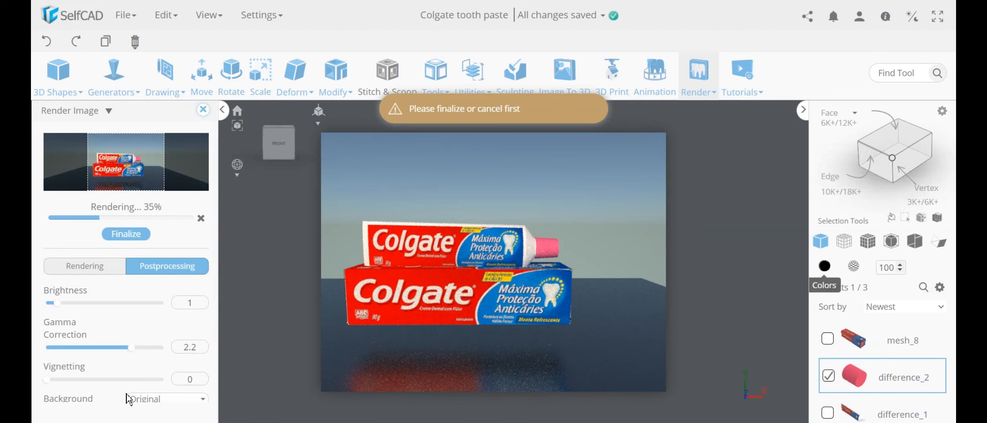